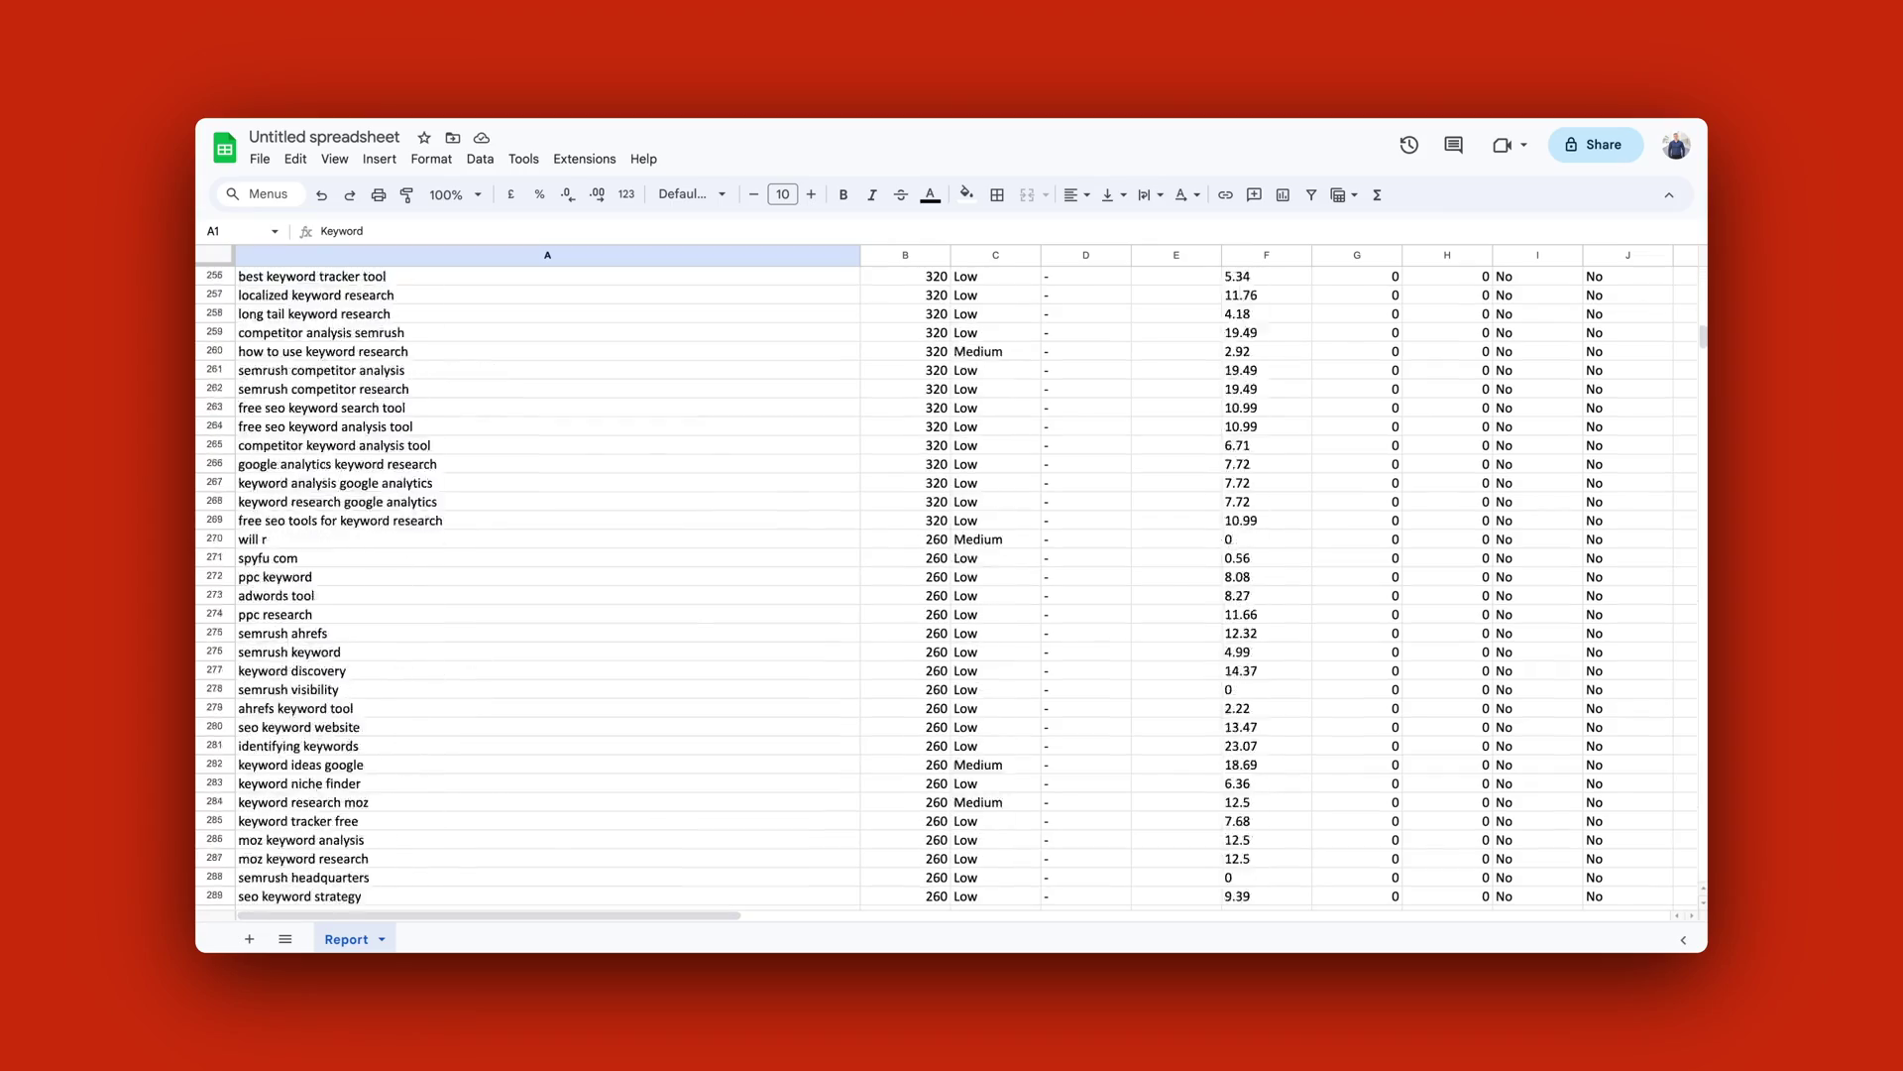
{"action": "scroll", "coordinate": [951, 585], "scroll_direction": "down", "scroll_amount": 20}
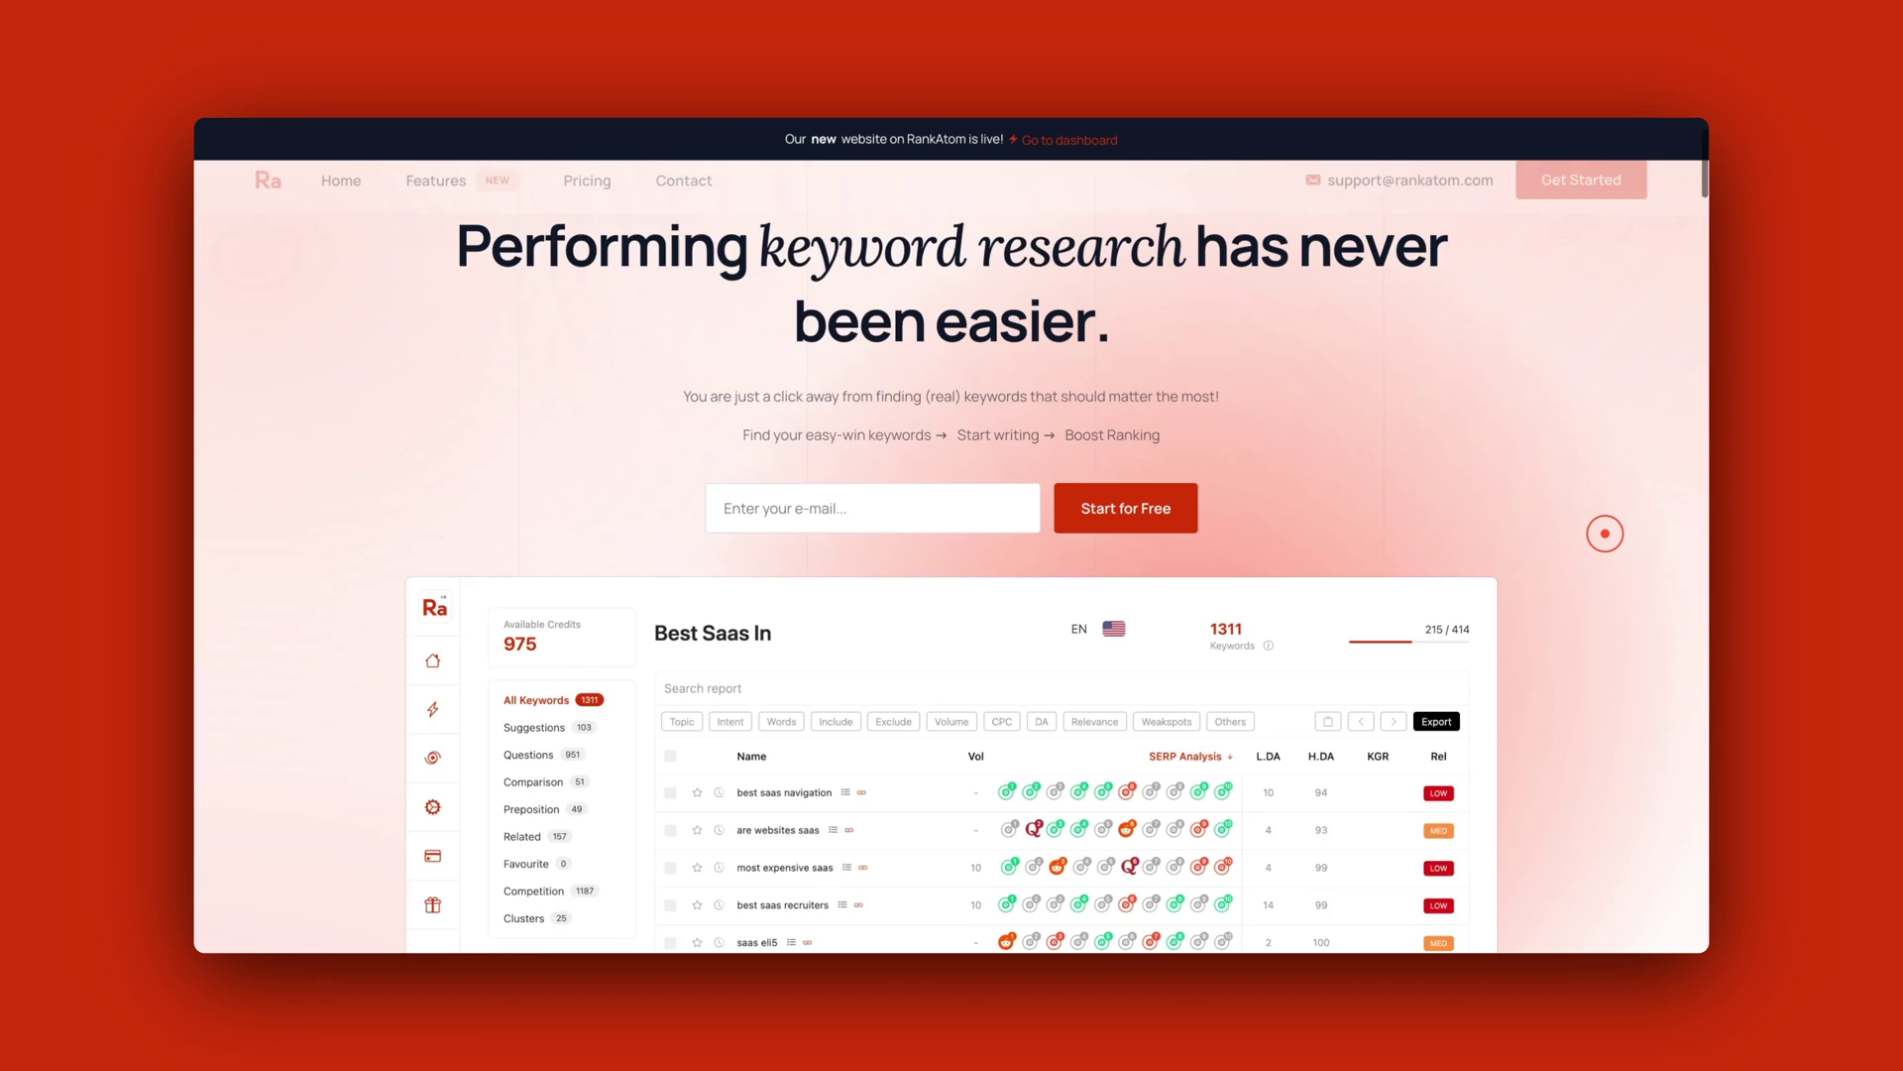
Scroll down through the RankAtom landing page.
{"action": "scroll", "coordinate": [1605, 533], "scroll_direction": "down", "scroll_amount": 10}
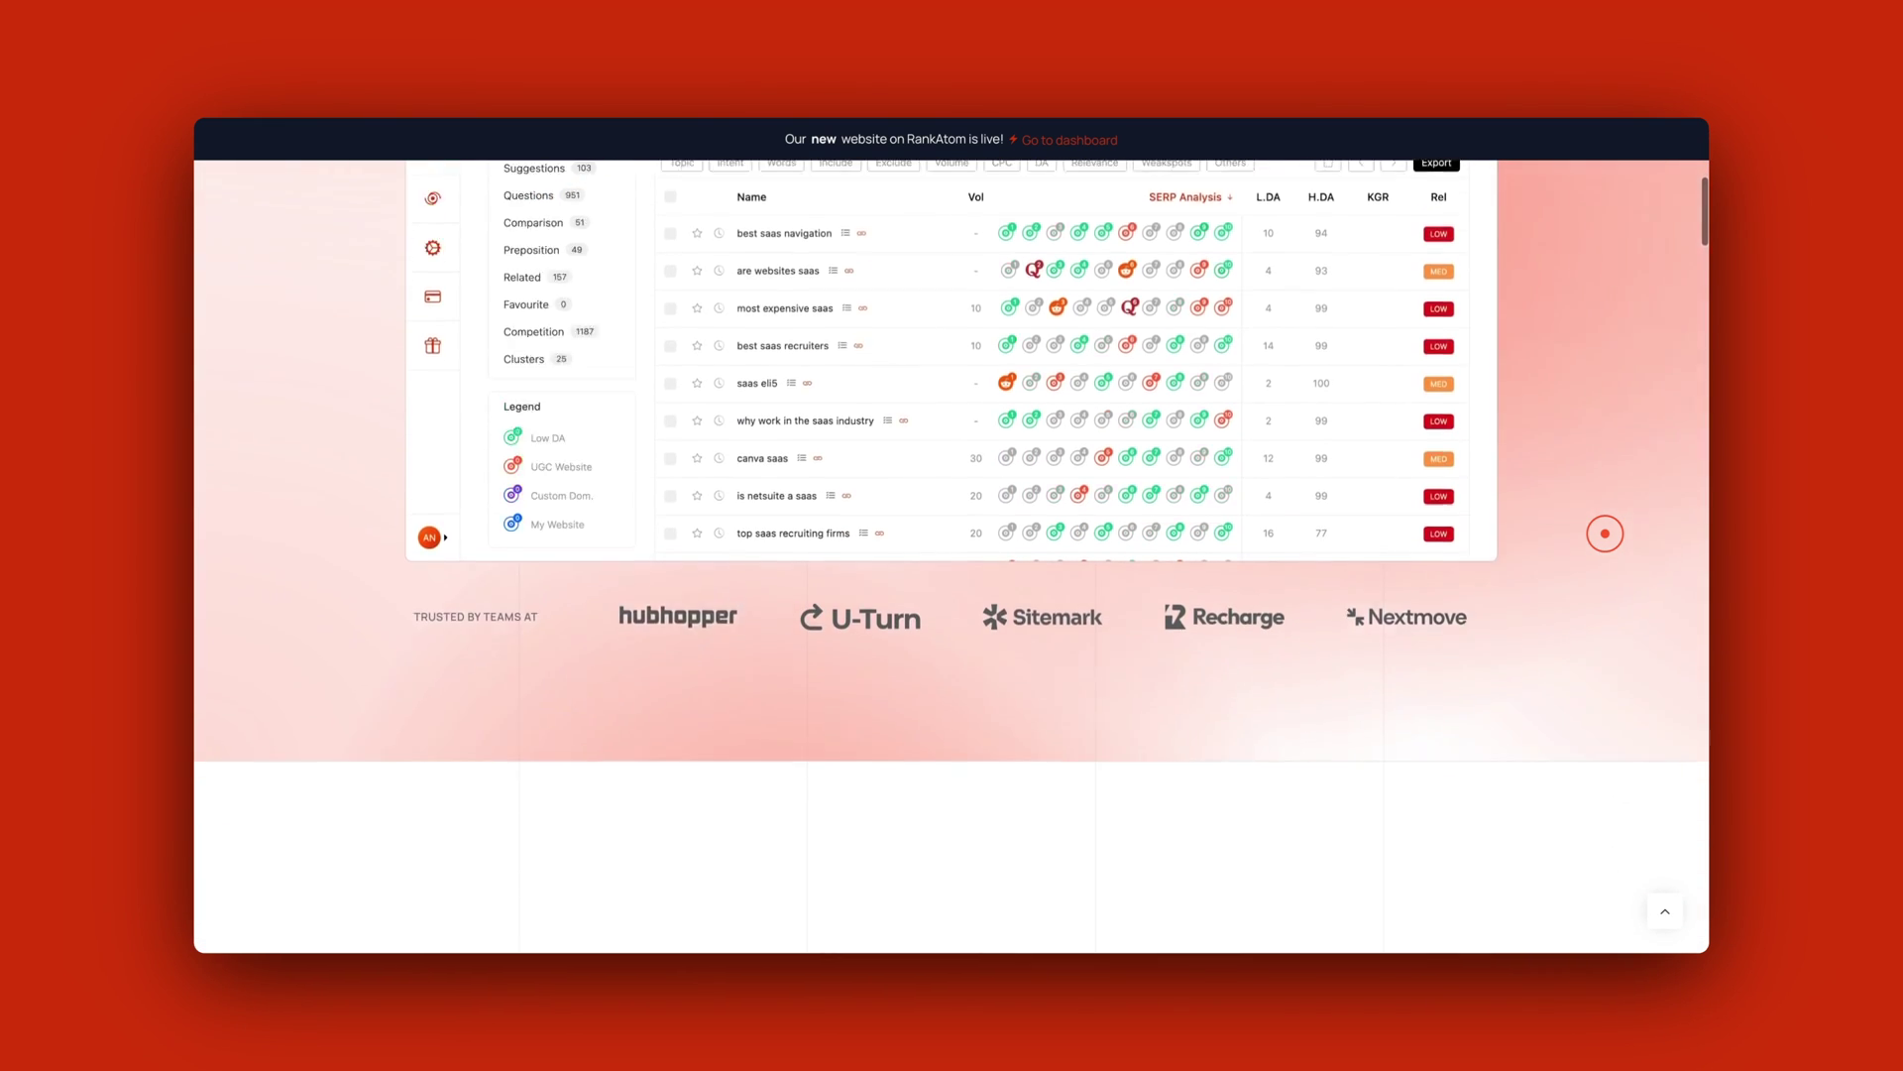
{"action": "scroll", "coordinate": [1605, 533], "scroll_direction": "down", "scroll_amount": 3}
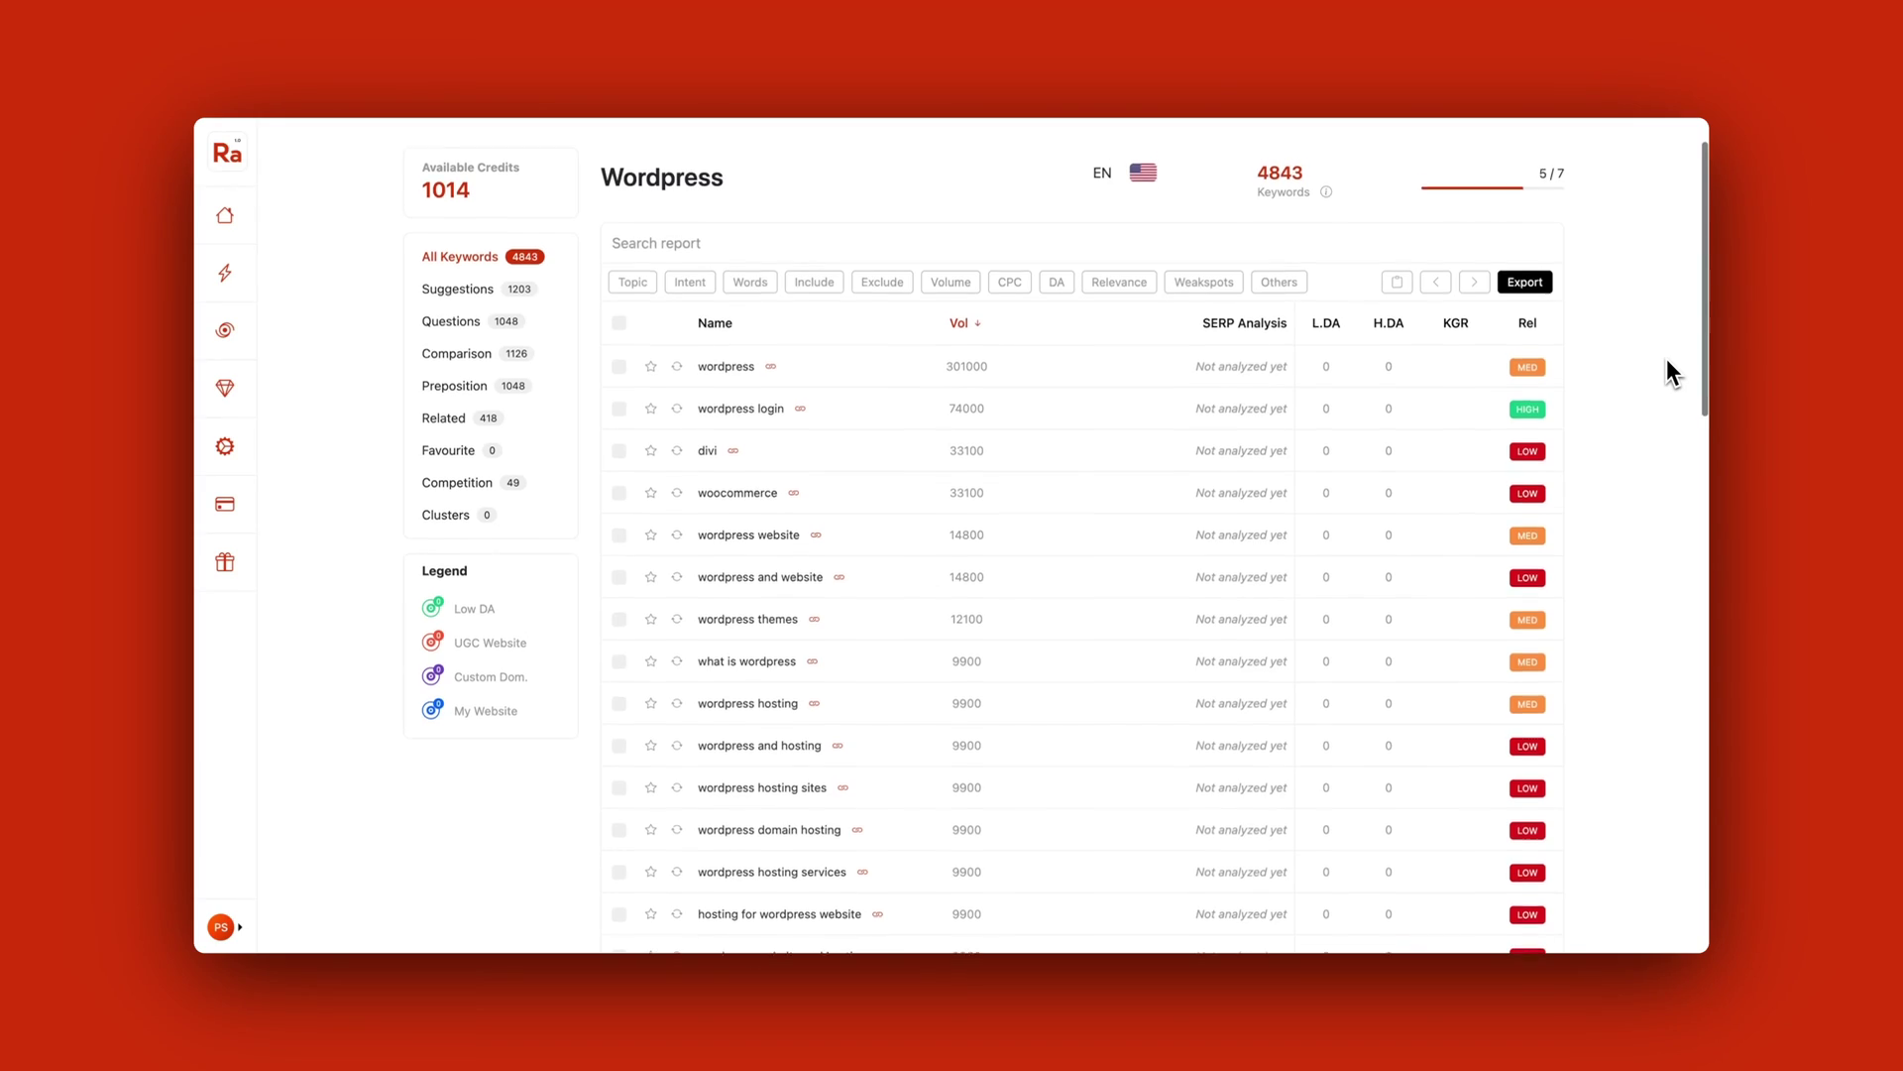
{"action": "scroll", "coordinate": [1667, 359], "scroll_direction": "down", "scroll_amount": 6}
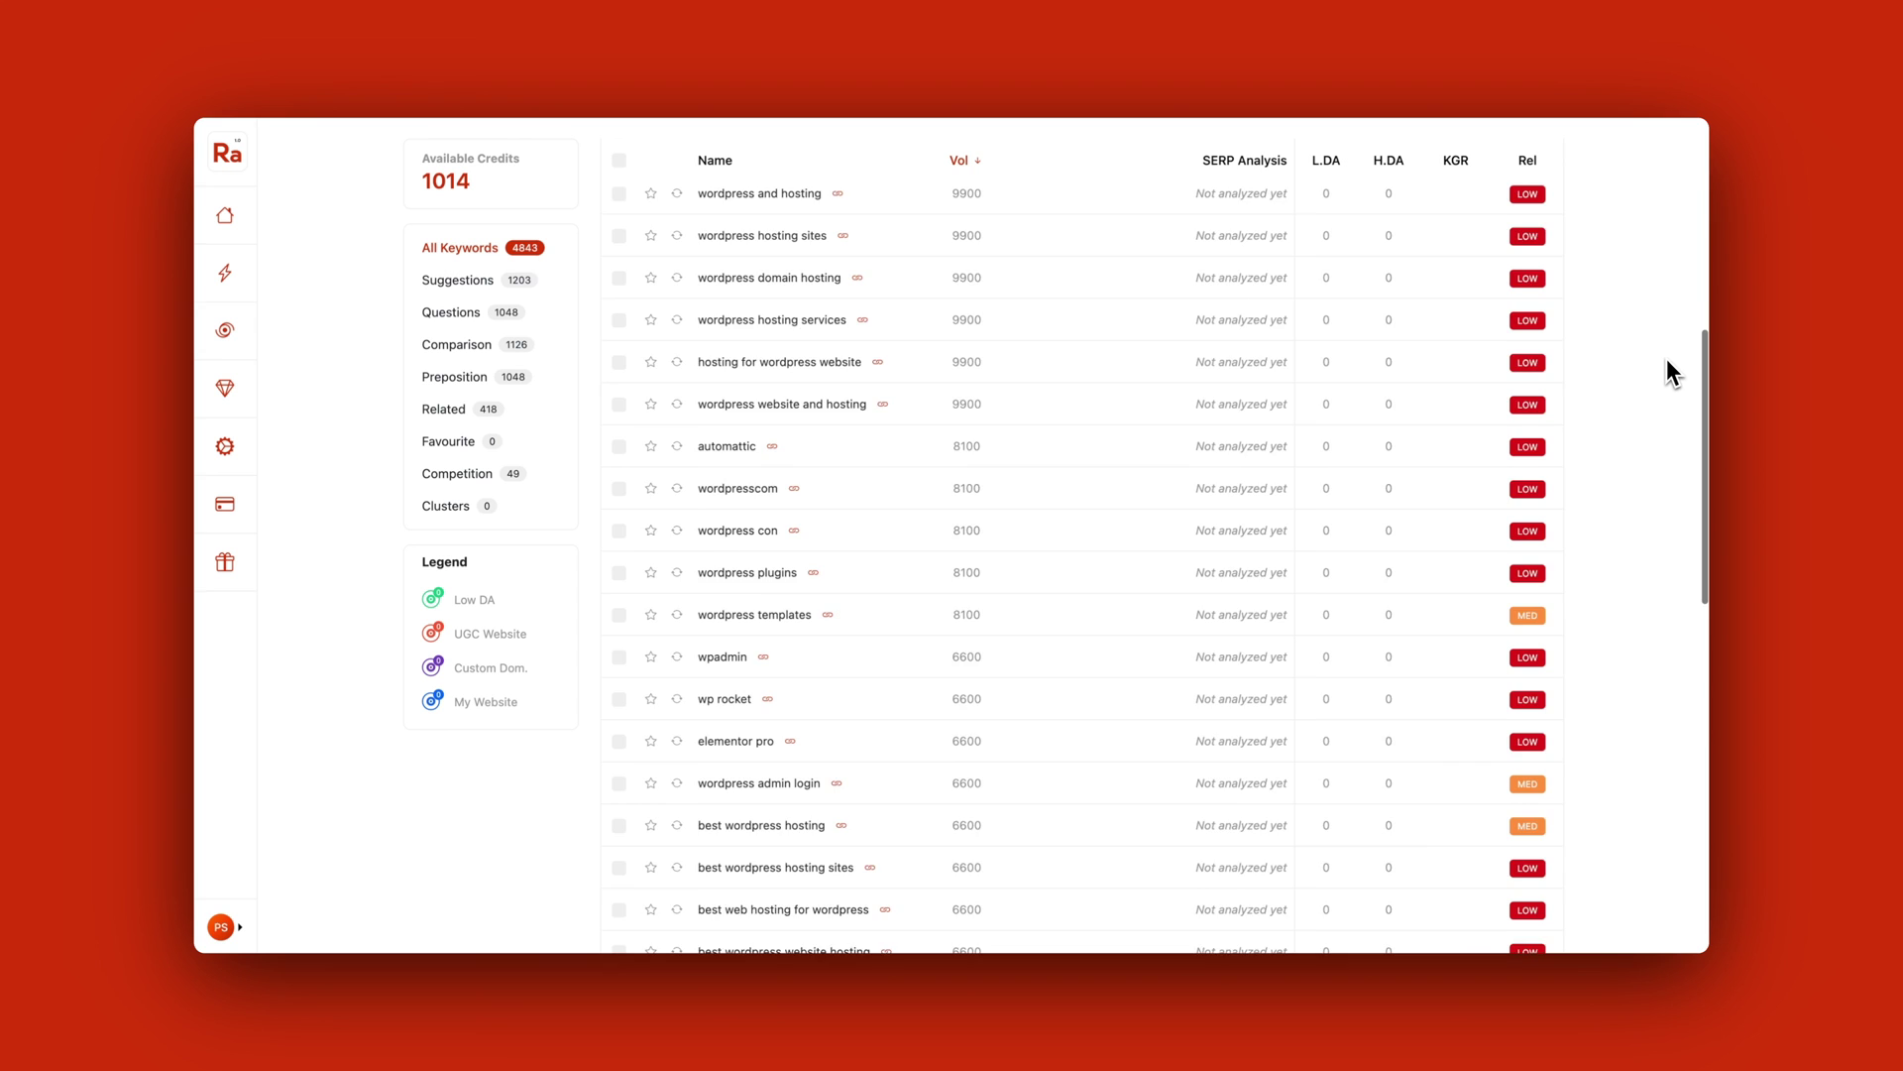
{"action": "scroll", "coordinate": [1667, 359], "scroll_direction": "down", "scroll_amount": 7}
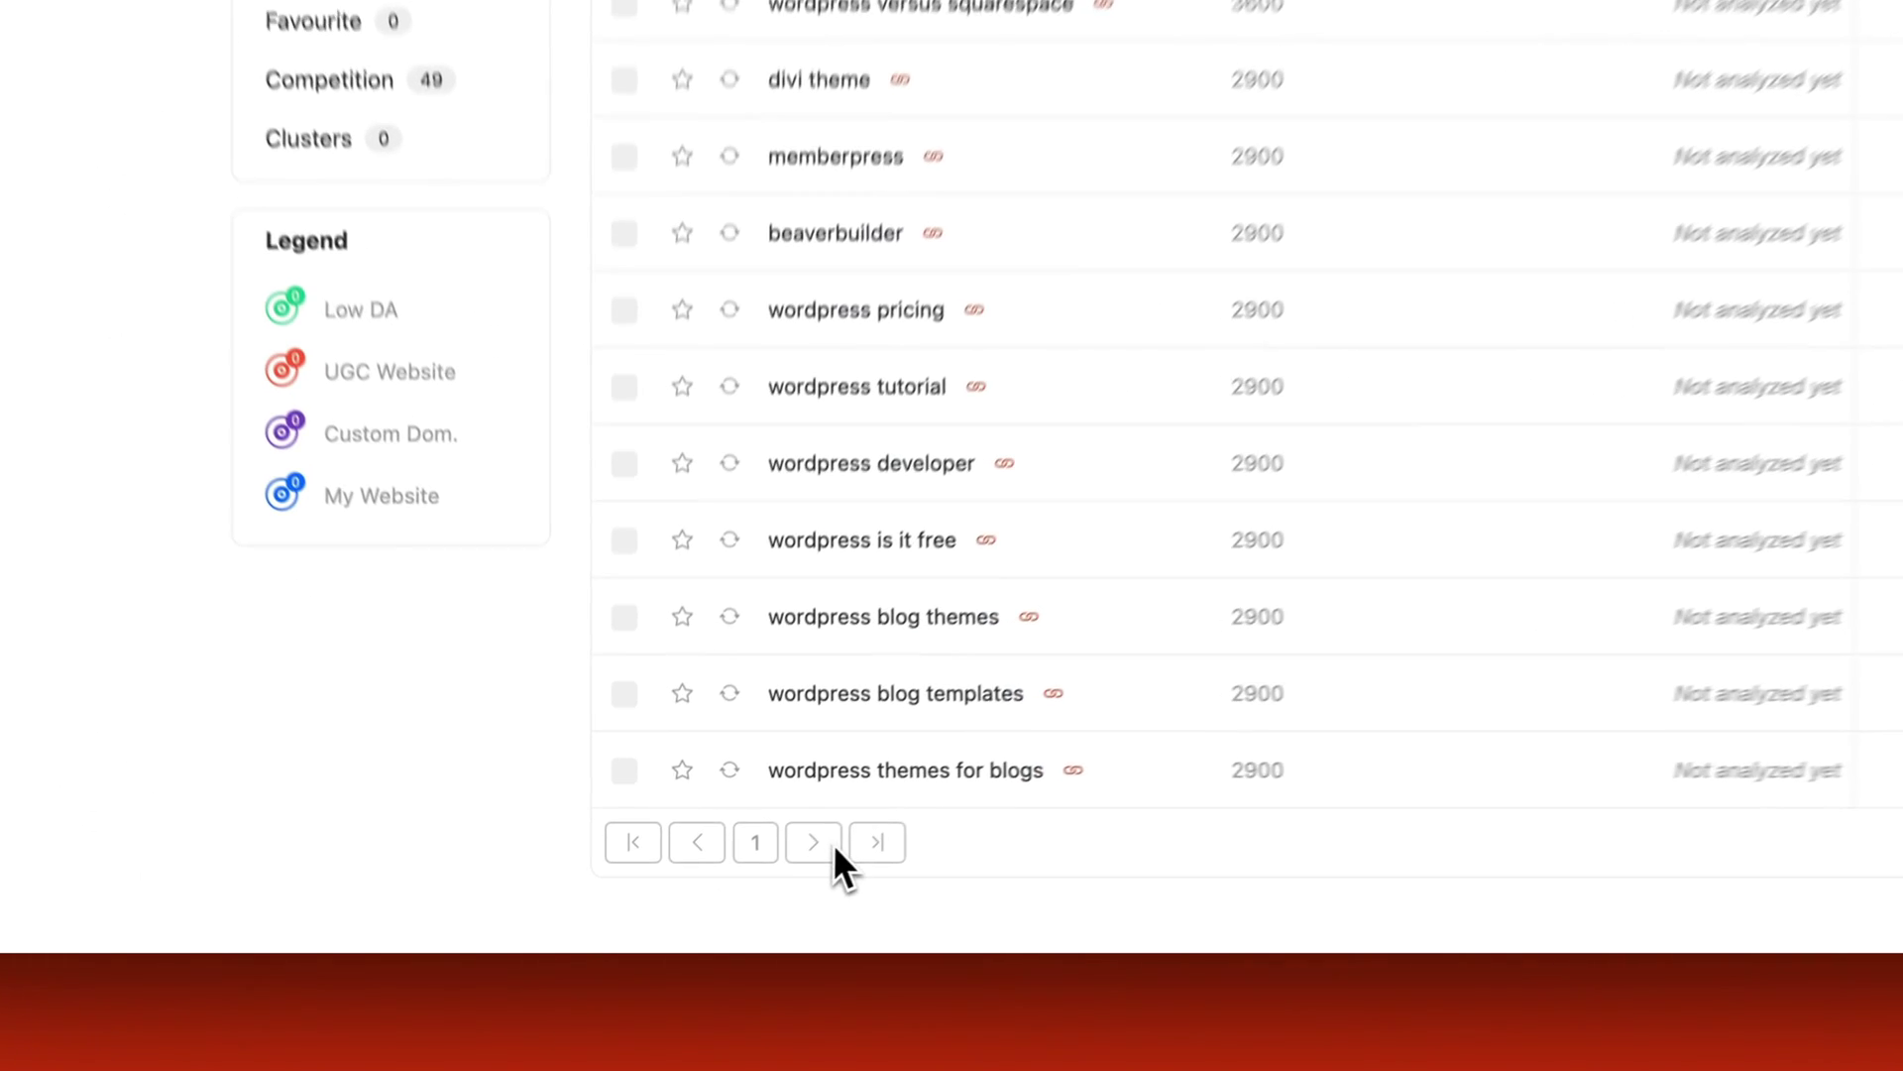
{"action": "left_click", "coordinate": [723, 891]}
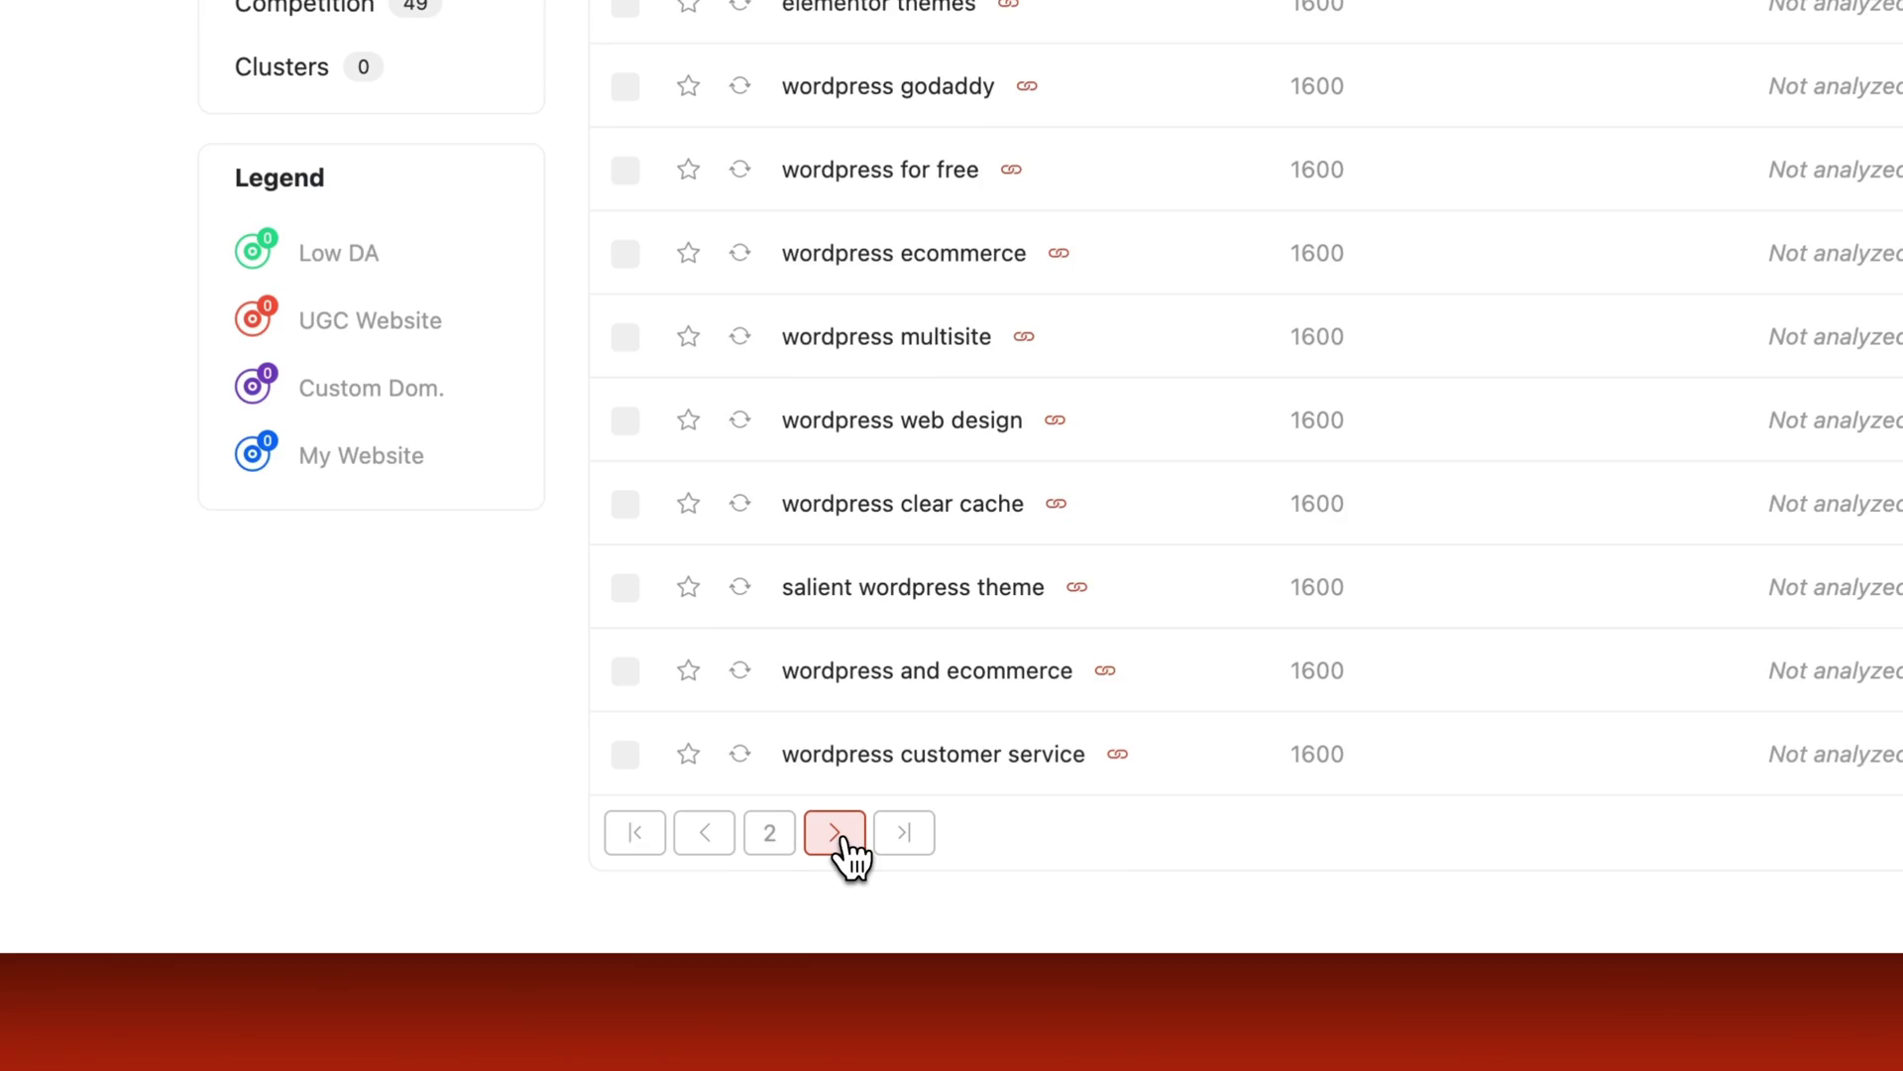
{"action": "left_click", "coordinate": [842, 838]}
{"action": "left_click", "coordinate": [843, 837]}
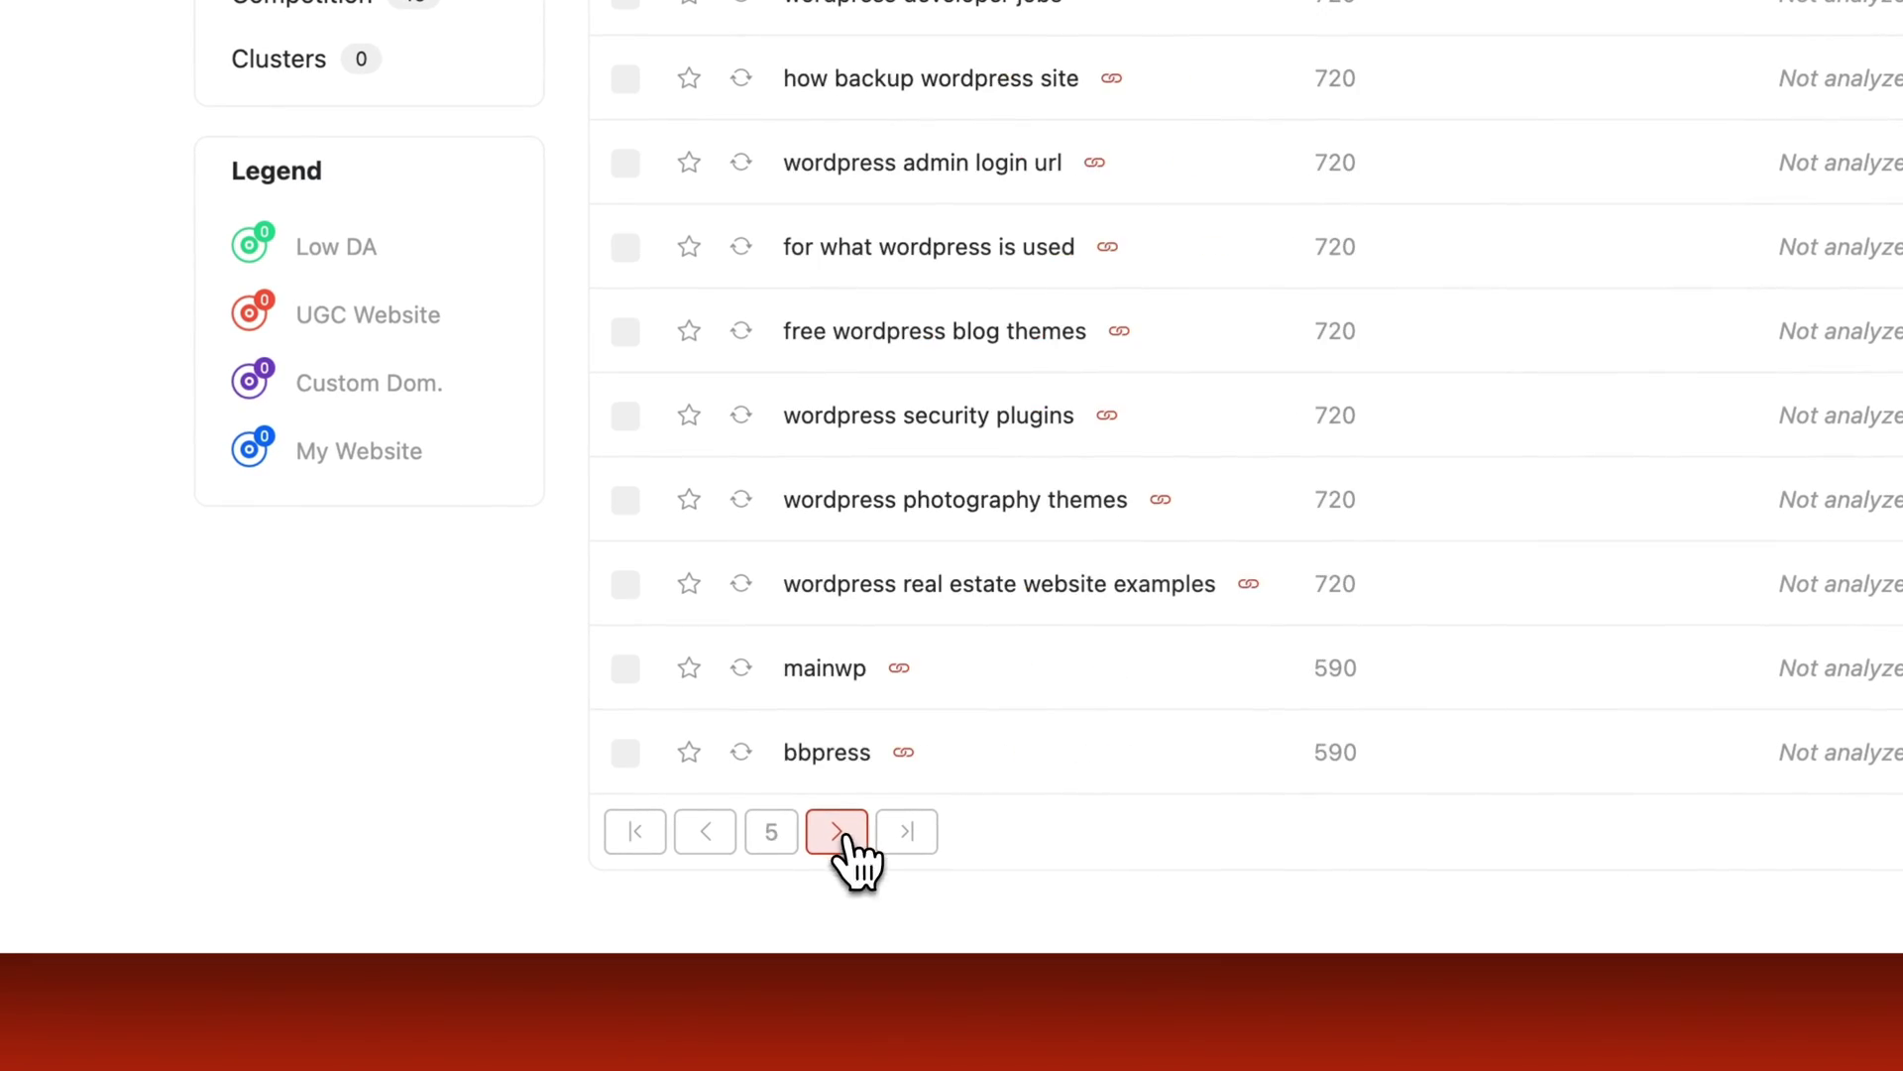
{"action": "scroll", "coordinate": [1031, 456], "scroll_direction": "up", "scroll_amount": 15}
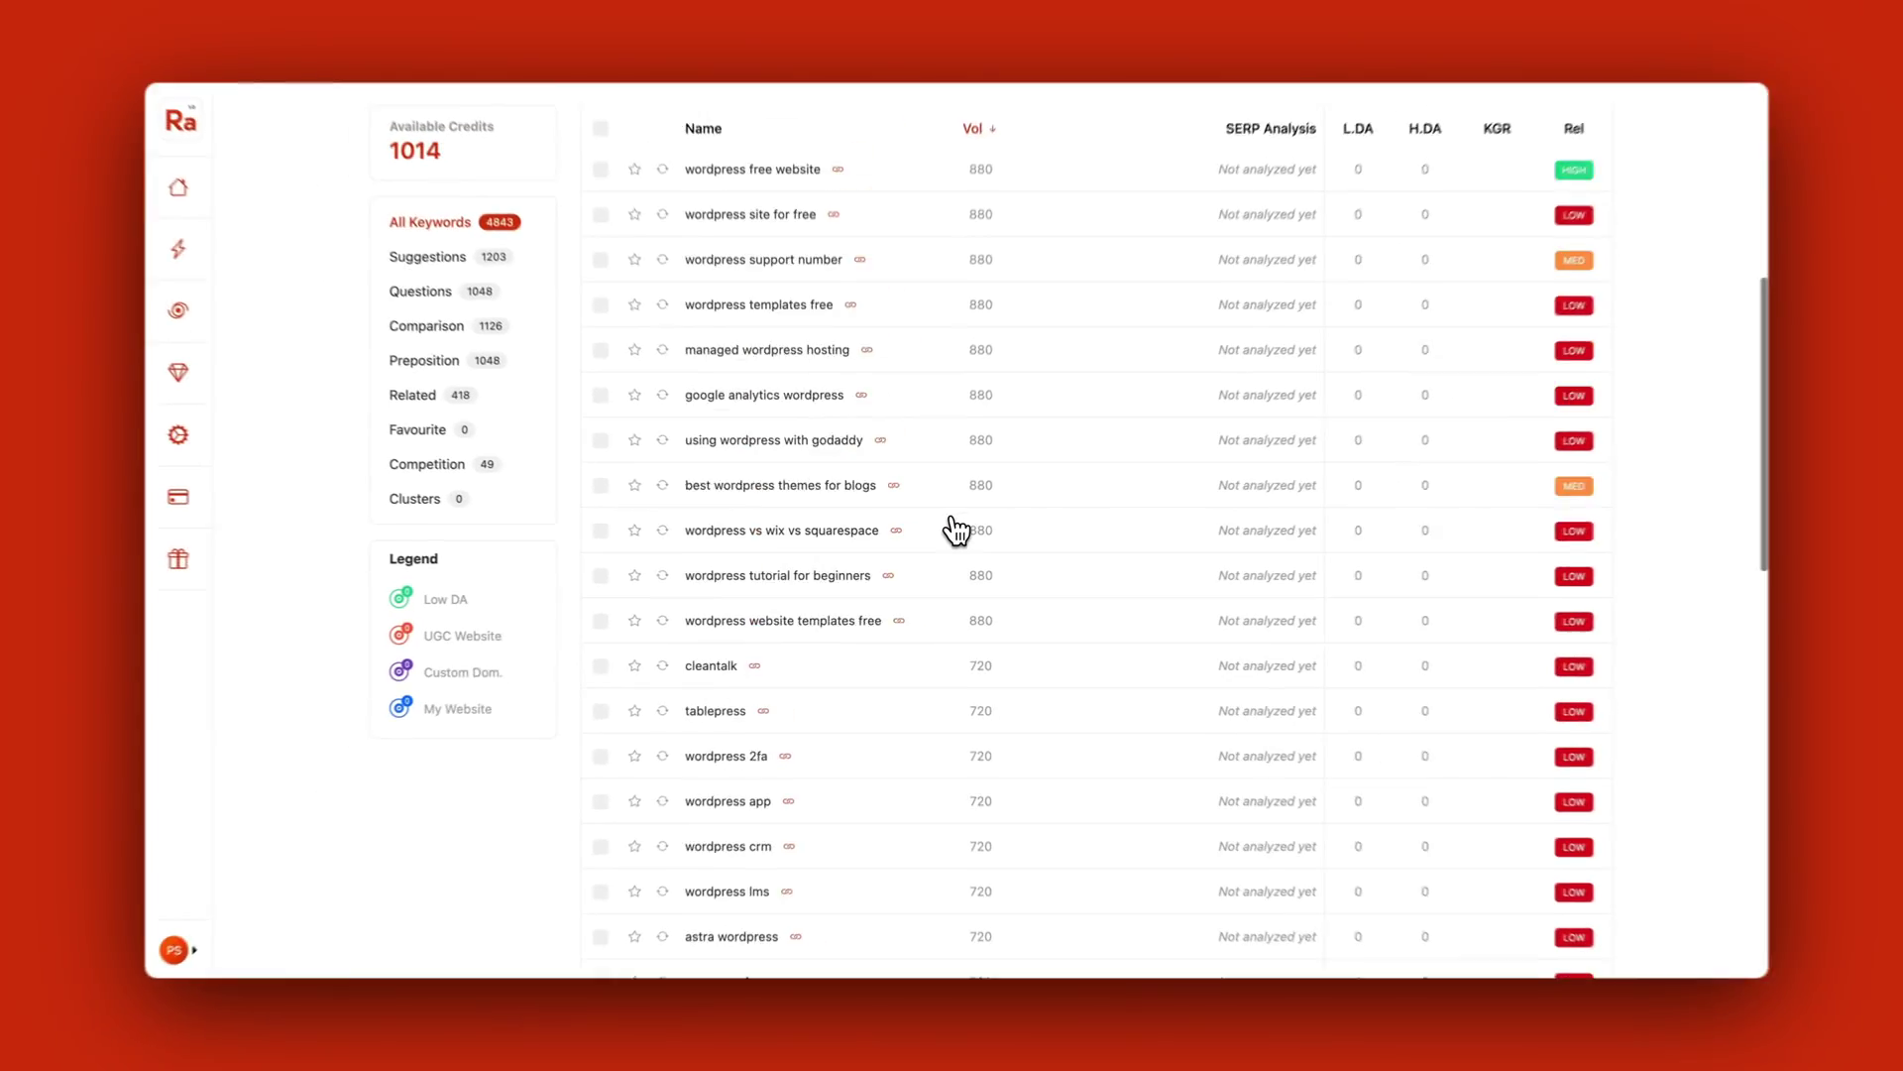
{"action": "scroll", "coordinate": [957, 530], "scroll_direction": "up", "scroll_amount": 5}
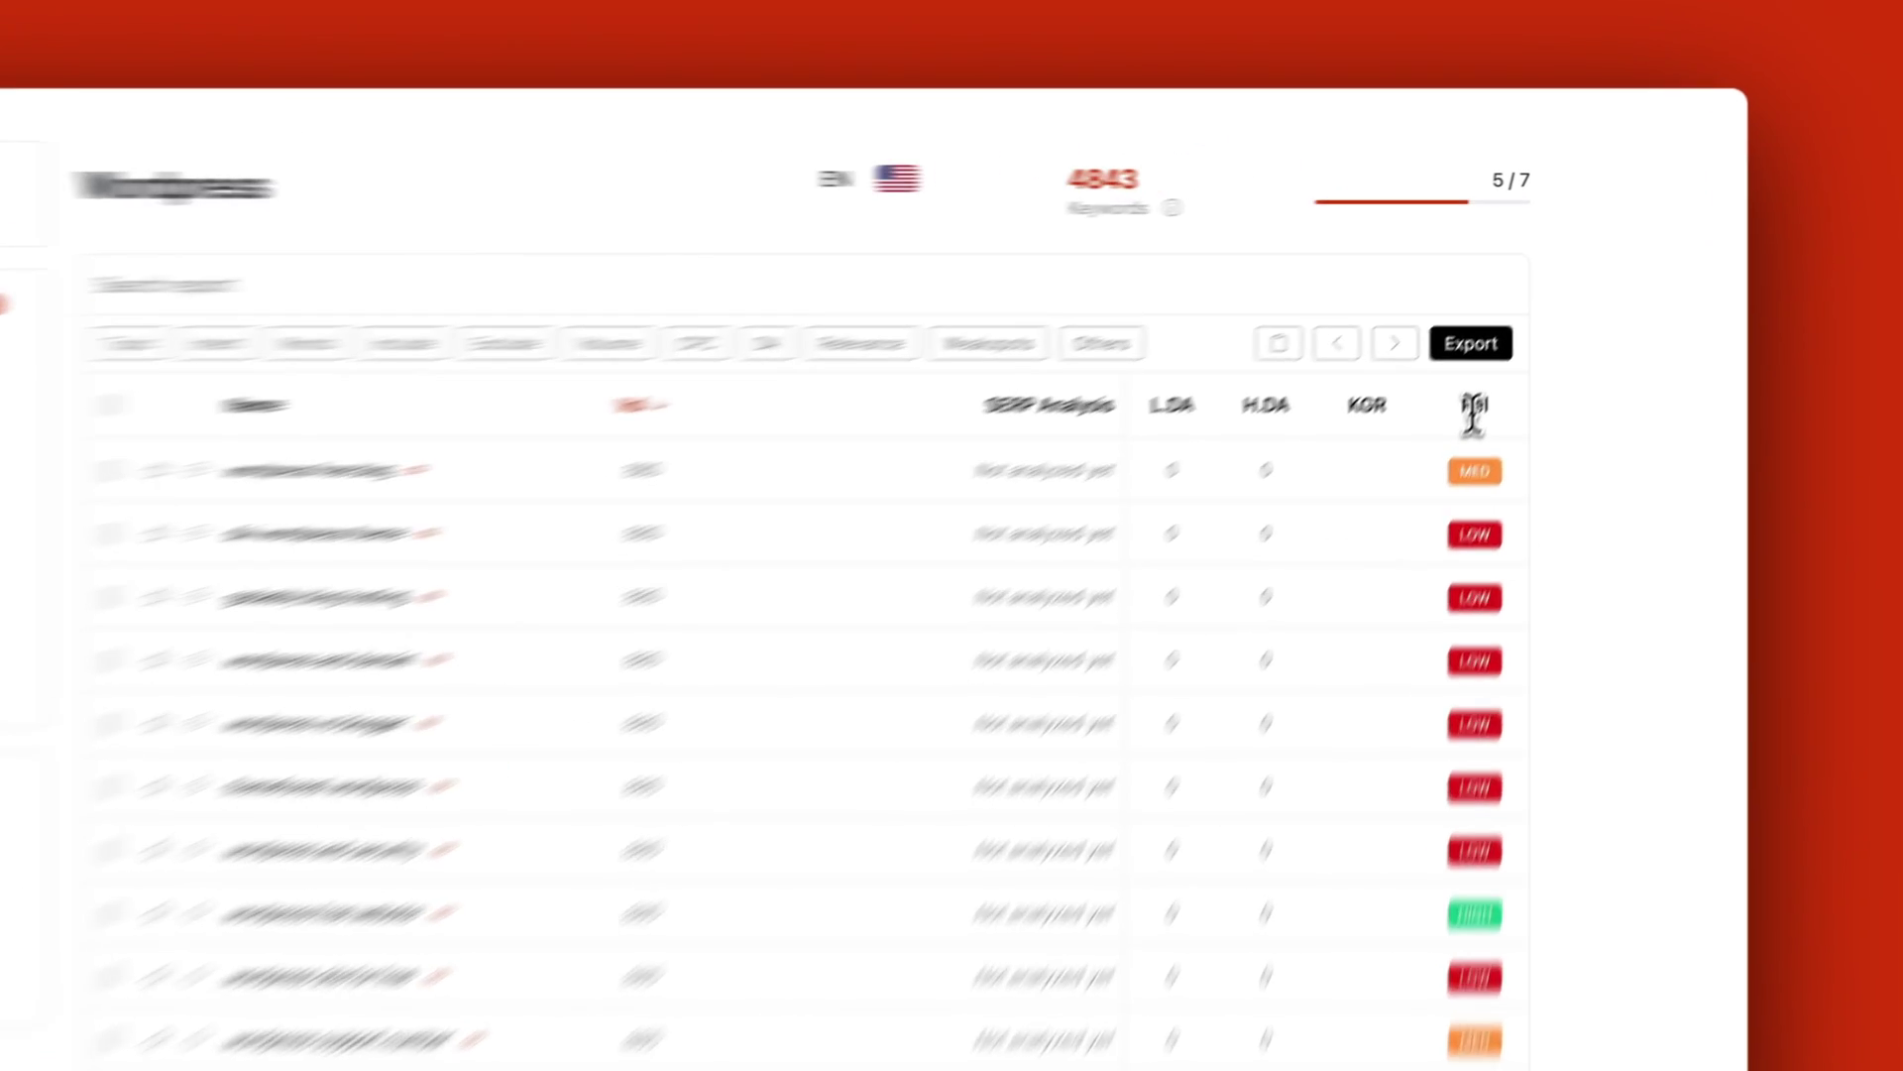
{"action": "left_click", "coordinate": [1532, 327]}
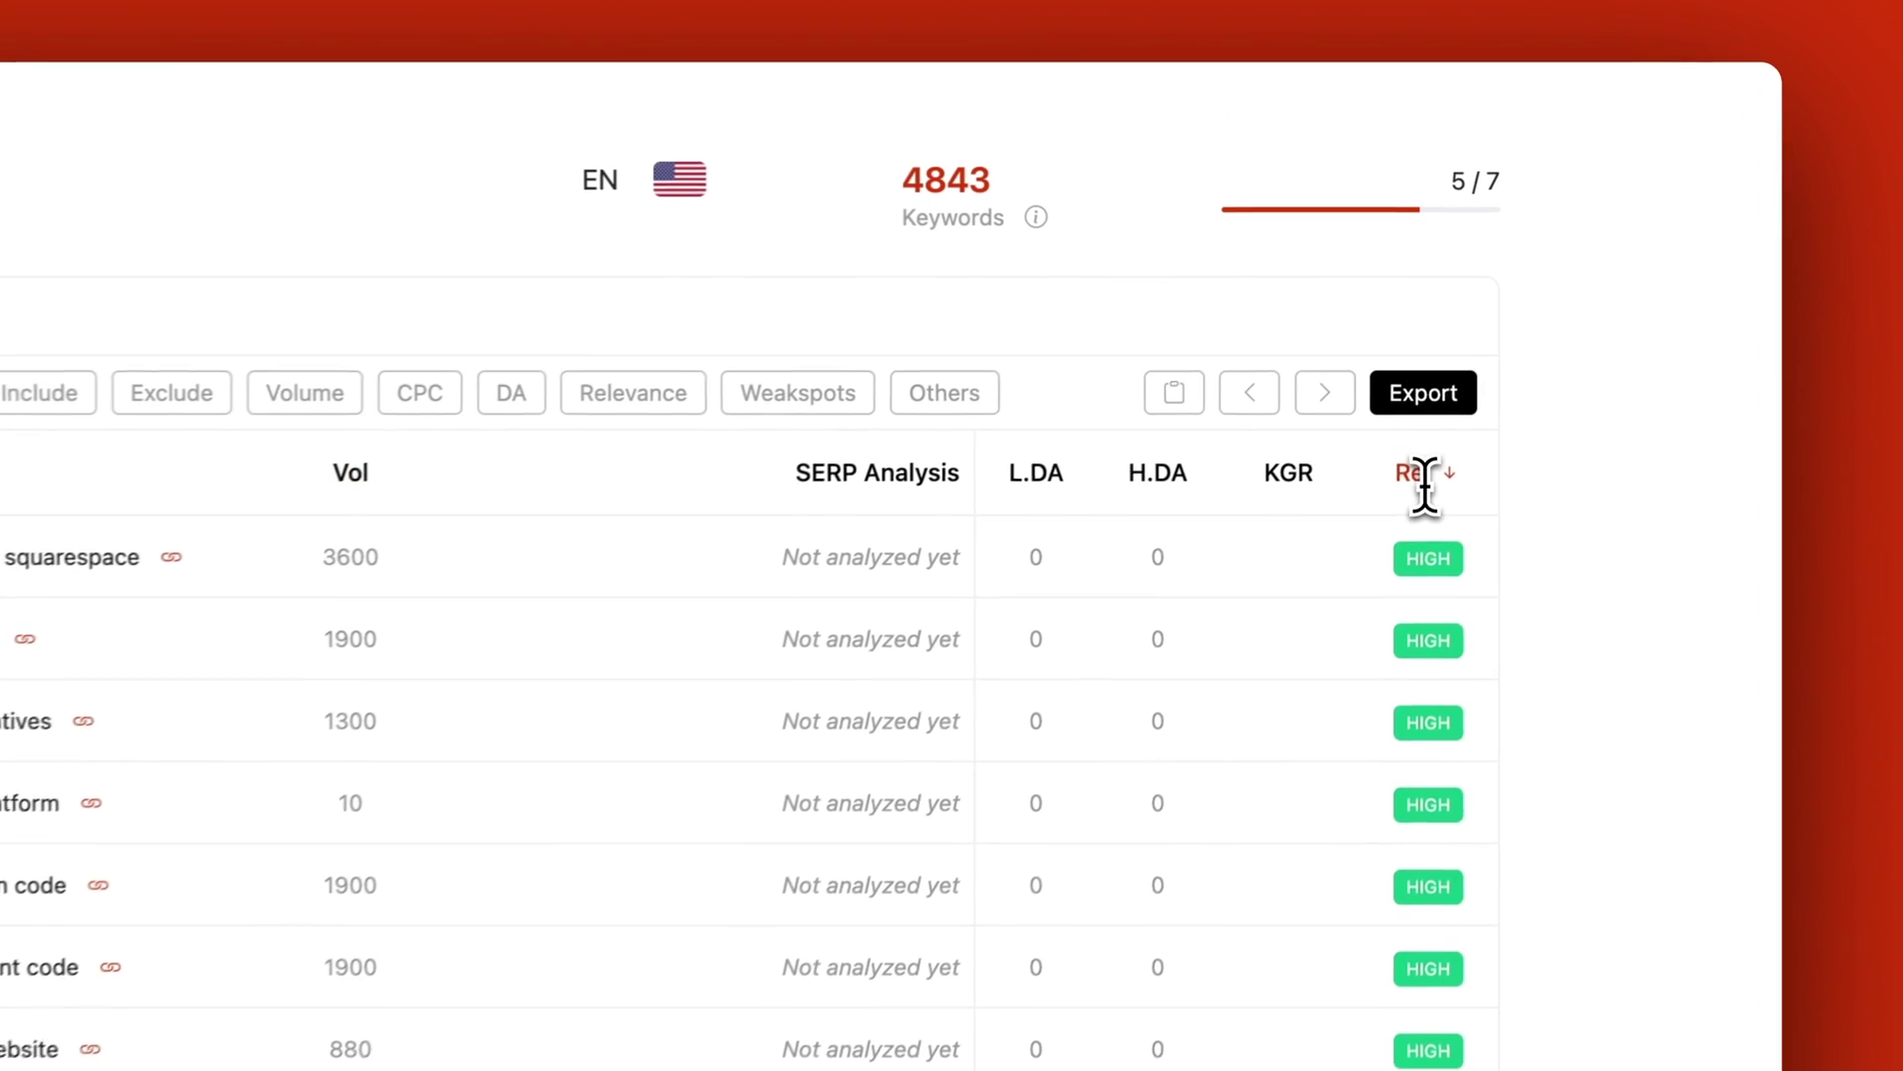
{"action": "left_click", "coordinate": [1529, 328]}
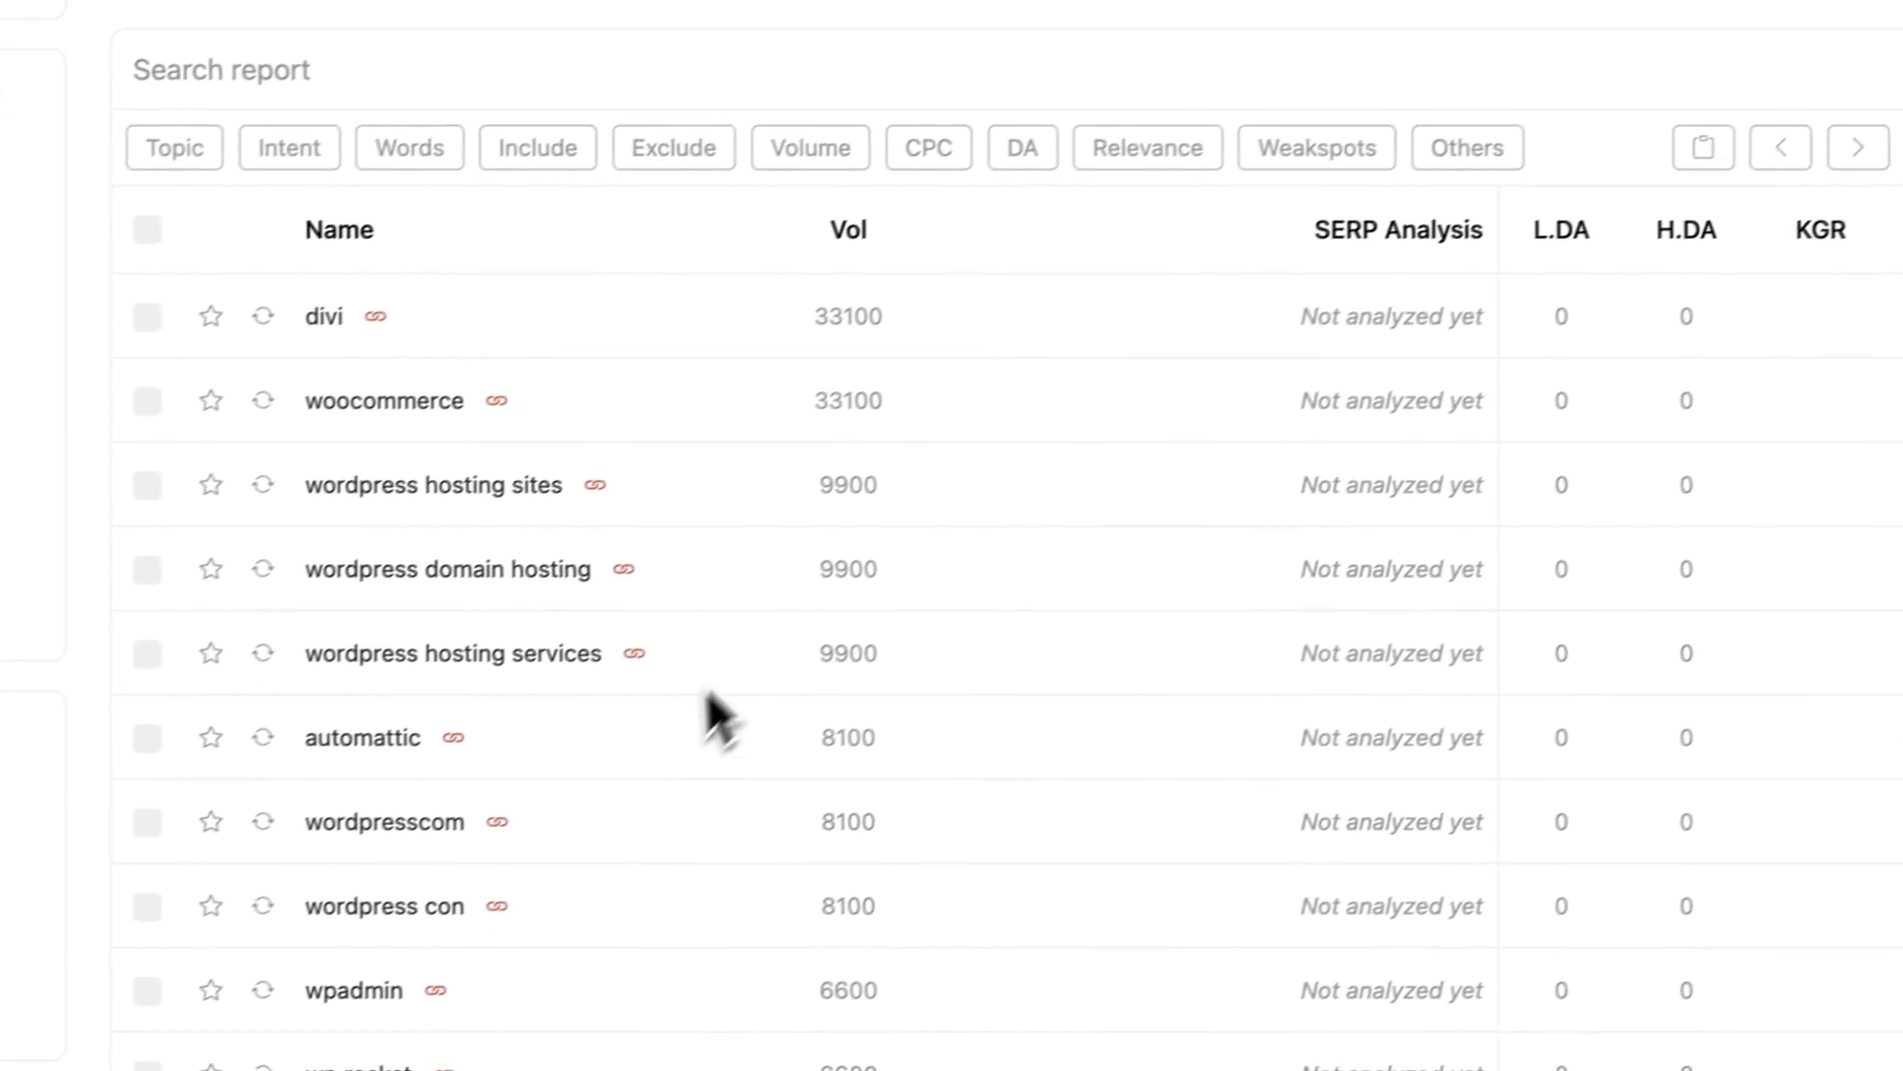
{"action": "scroll", "coordinate": [704, 734], "scroll_direction": "down", "scroll_amount": 15}
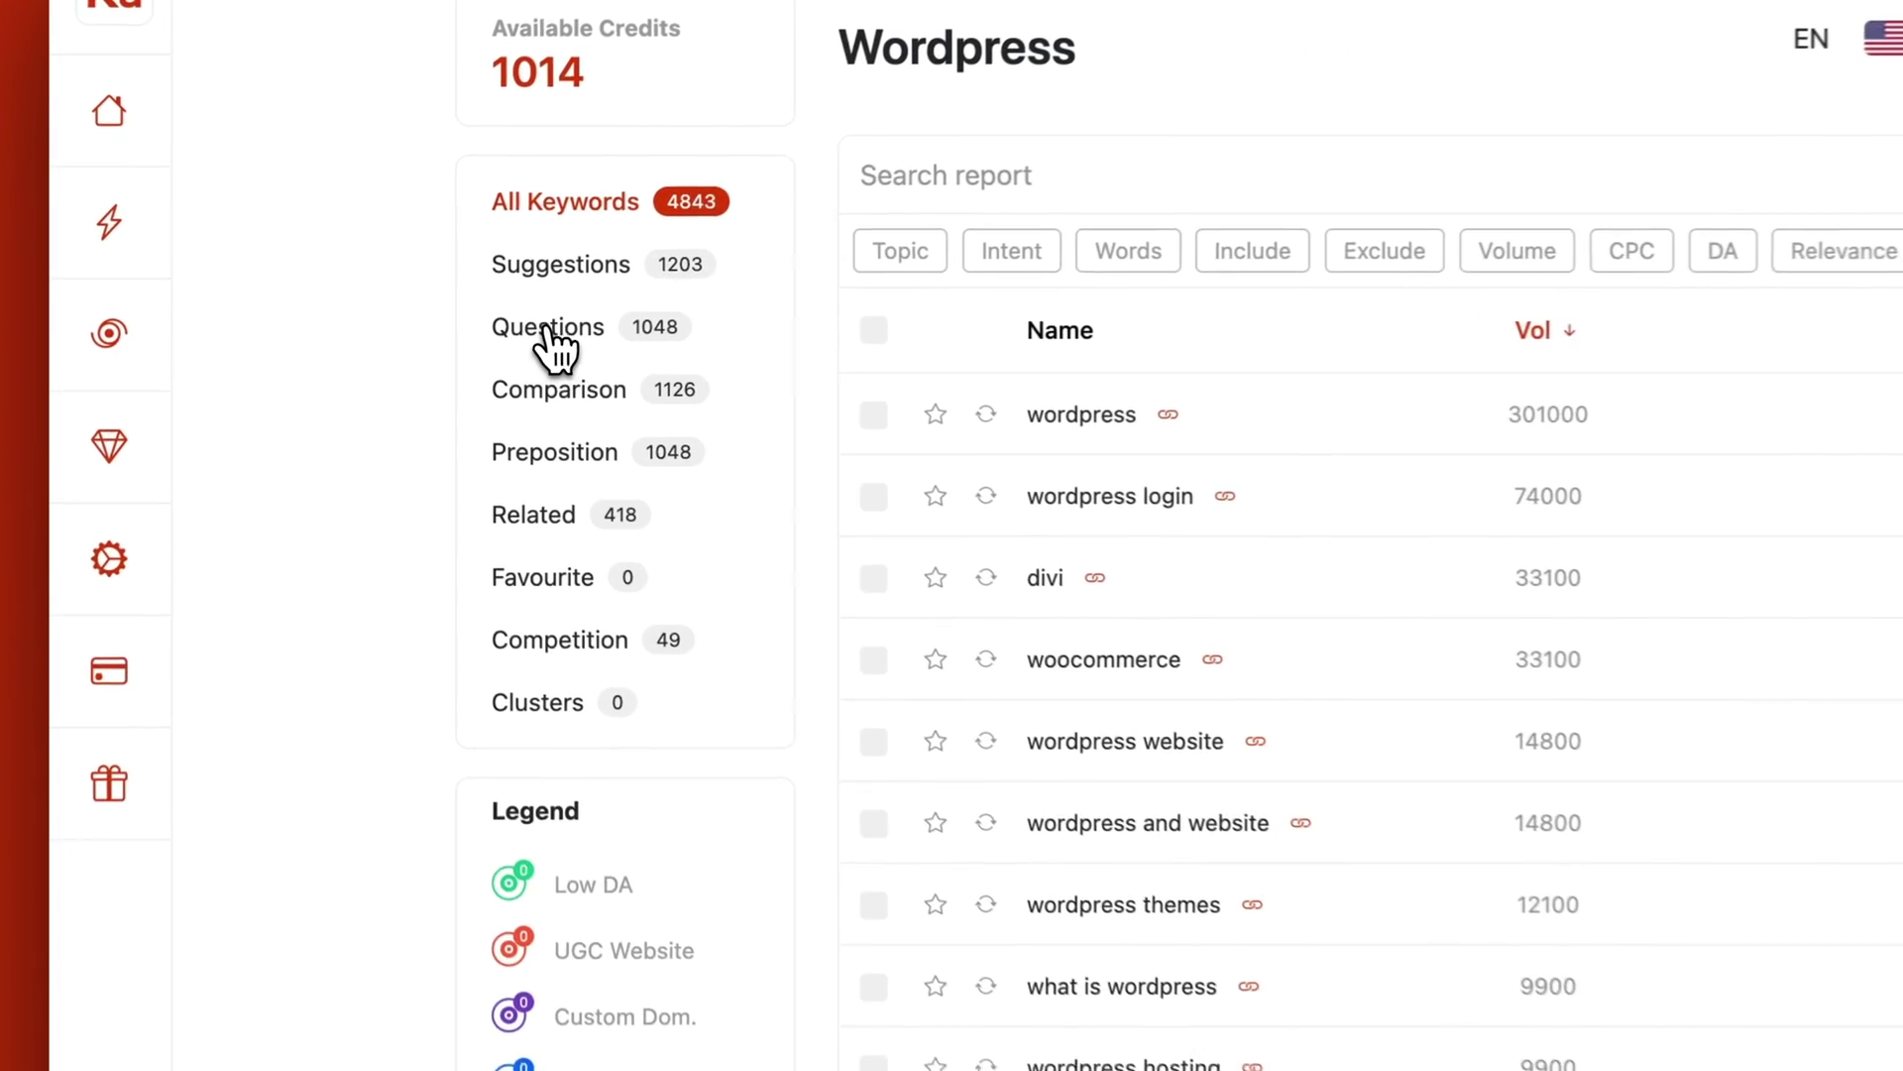
{"action": "left_click", "coordinate": [548, 330]}
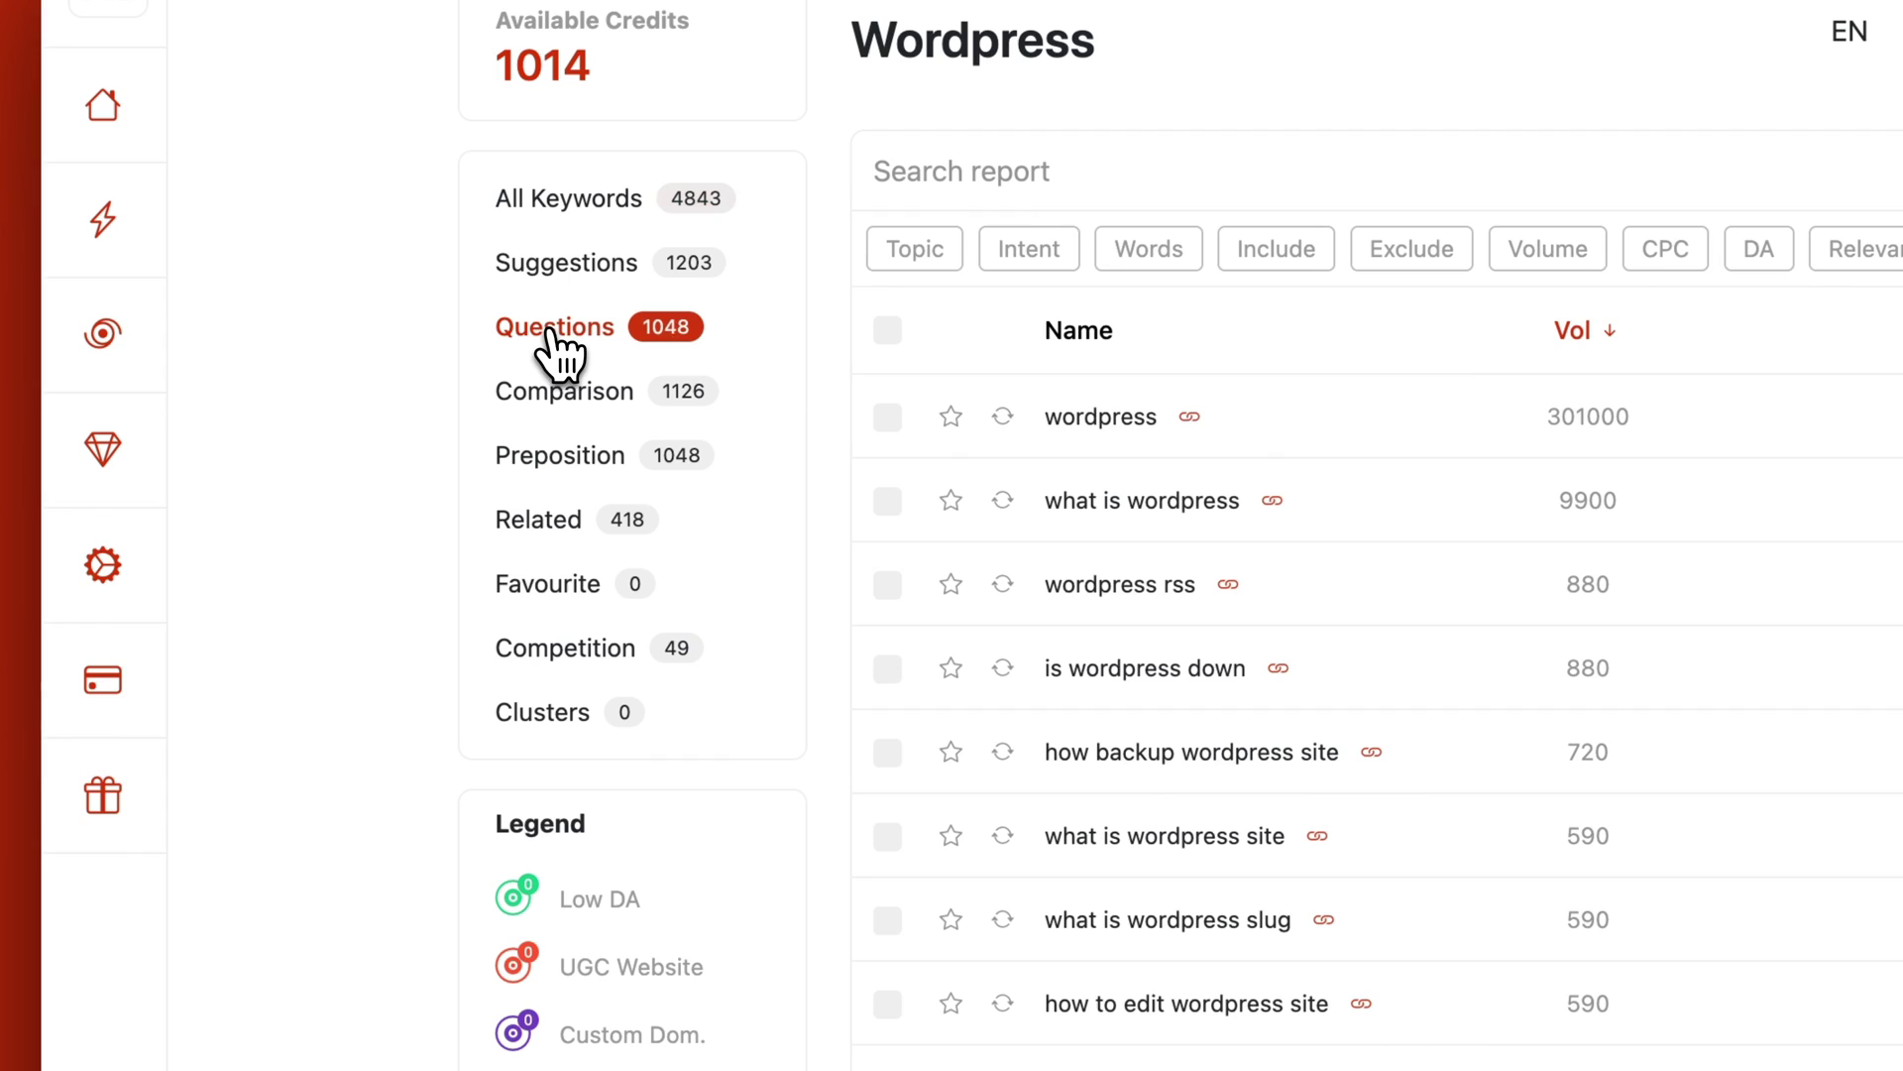
{"action": "scroll", "coordinate": [1182, 531], "scroll_direction": "down", "scroll_amount": 2}
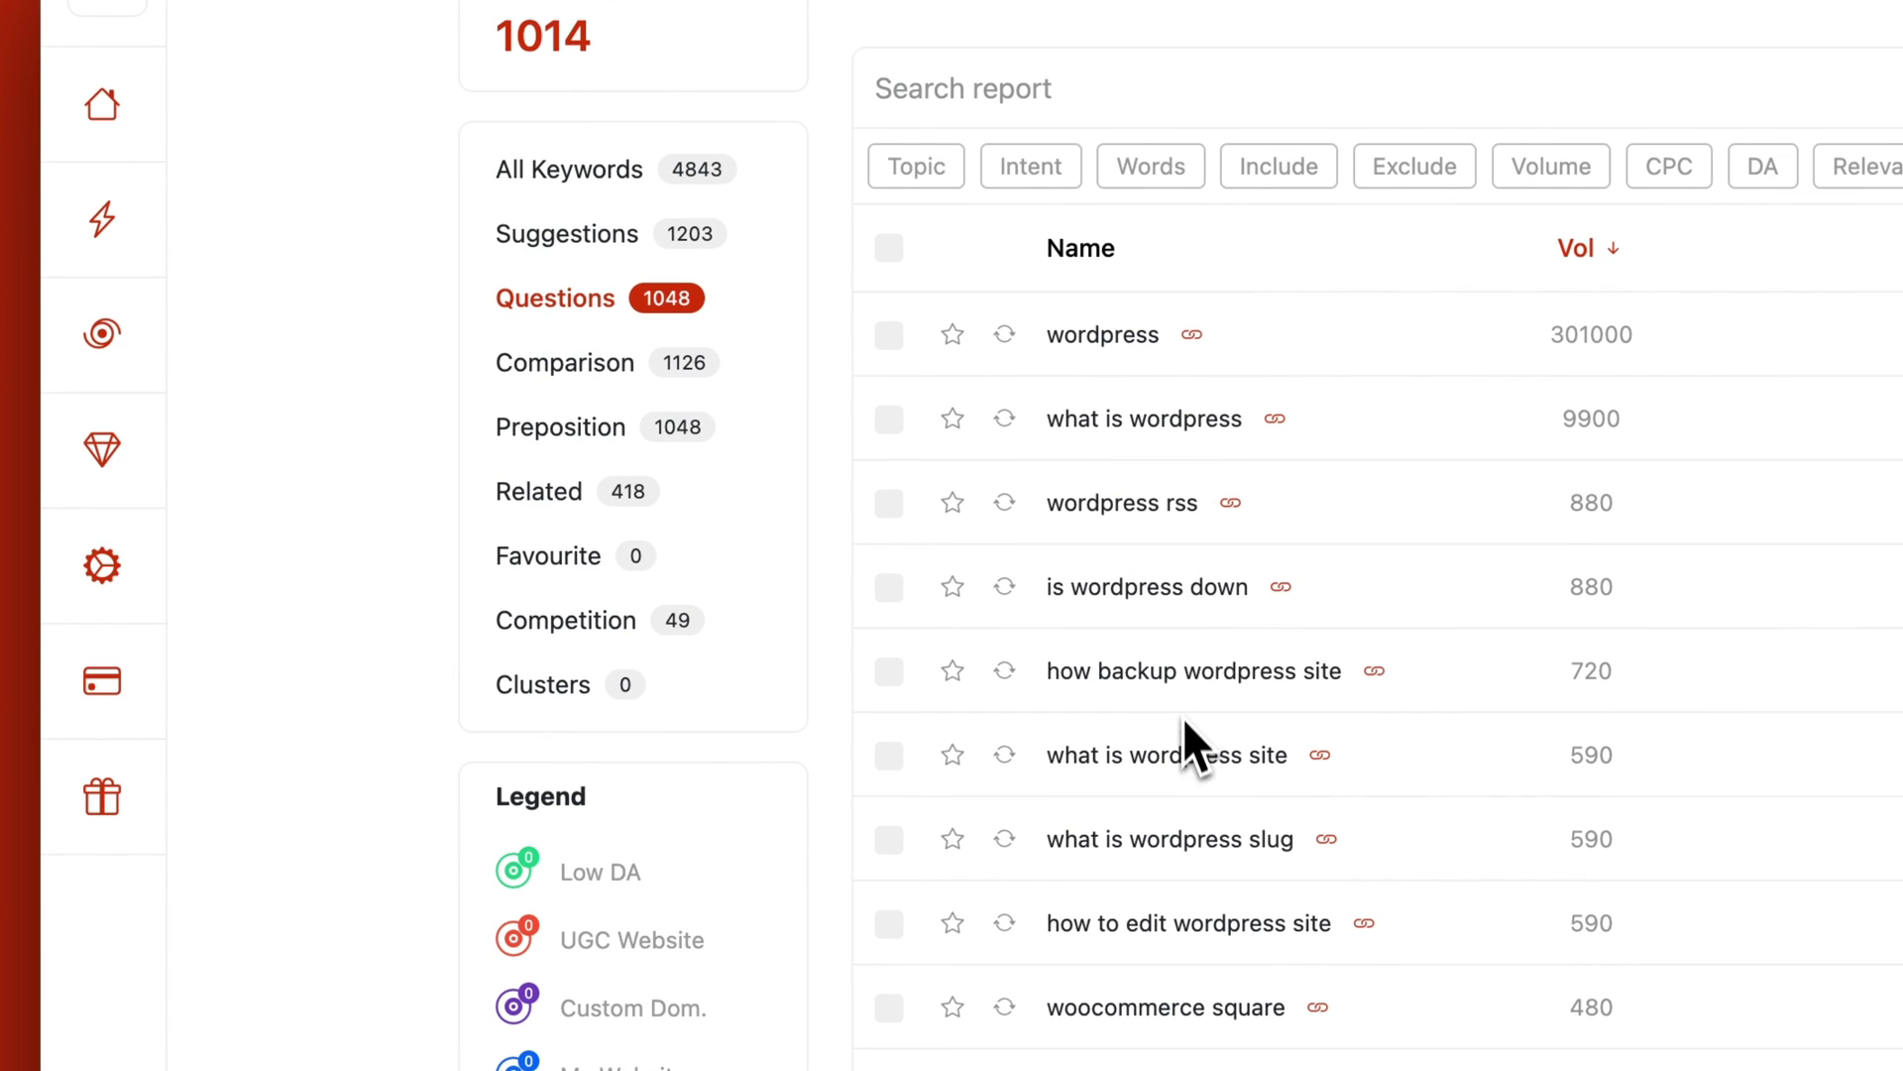
{"action": "left_click", "coordinate": [560, 364]}
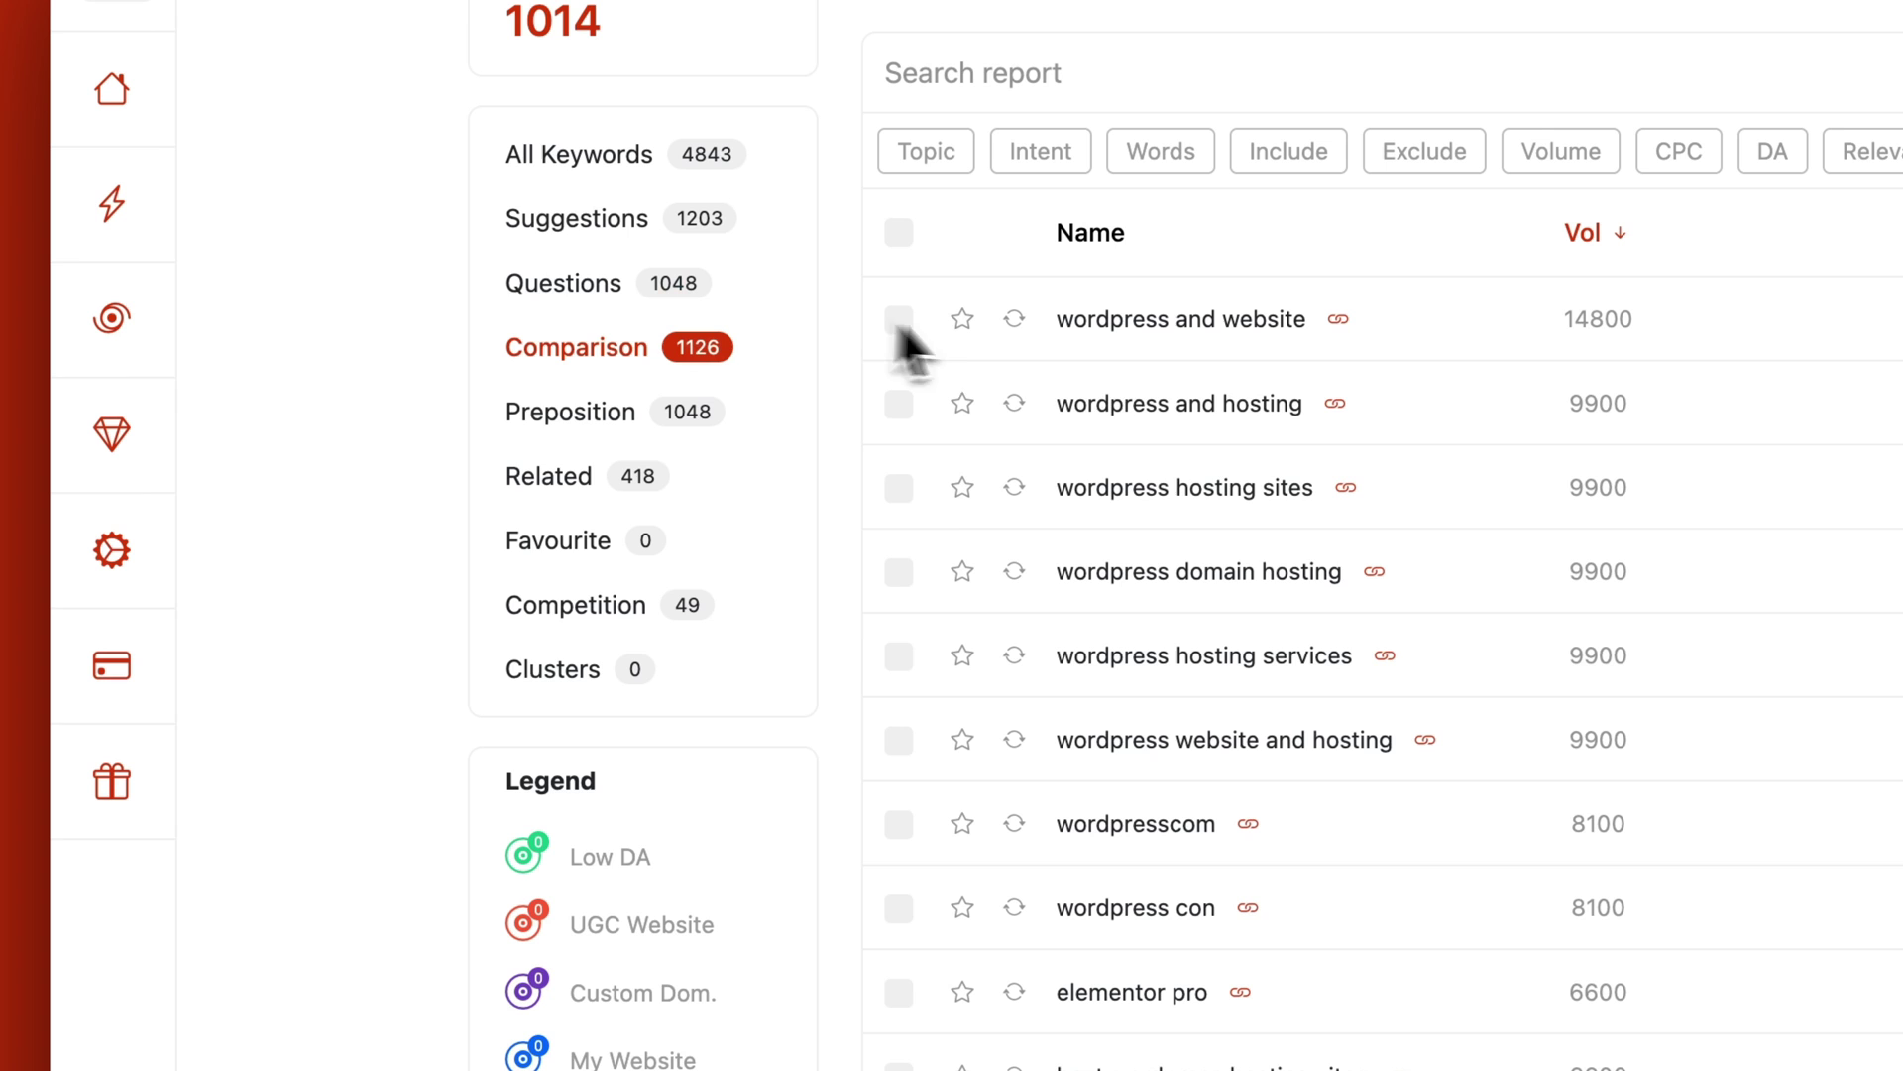
{"action": "scroll", "coordinate": [1166, 448], "scroll_direction": "up", "scroll_amount": 2}
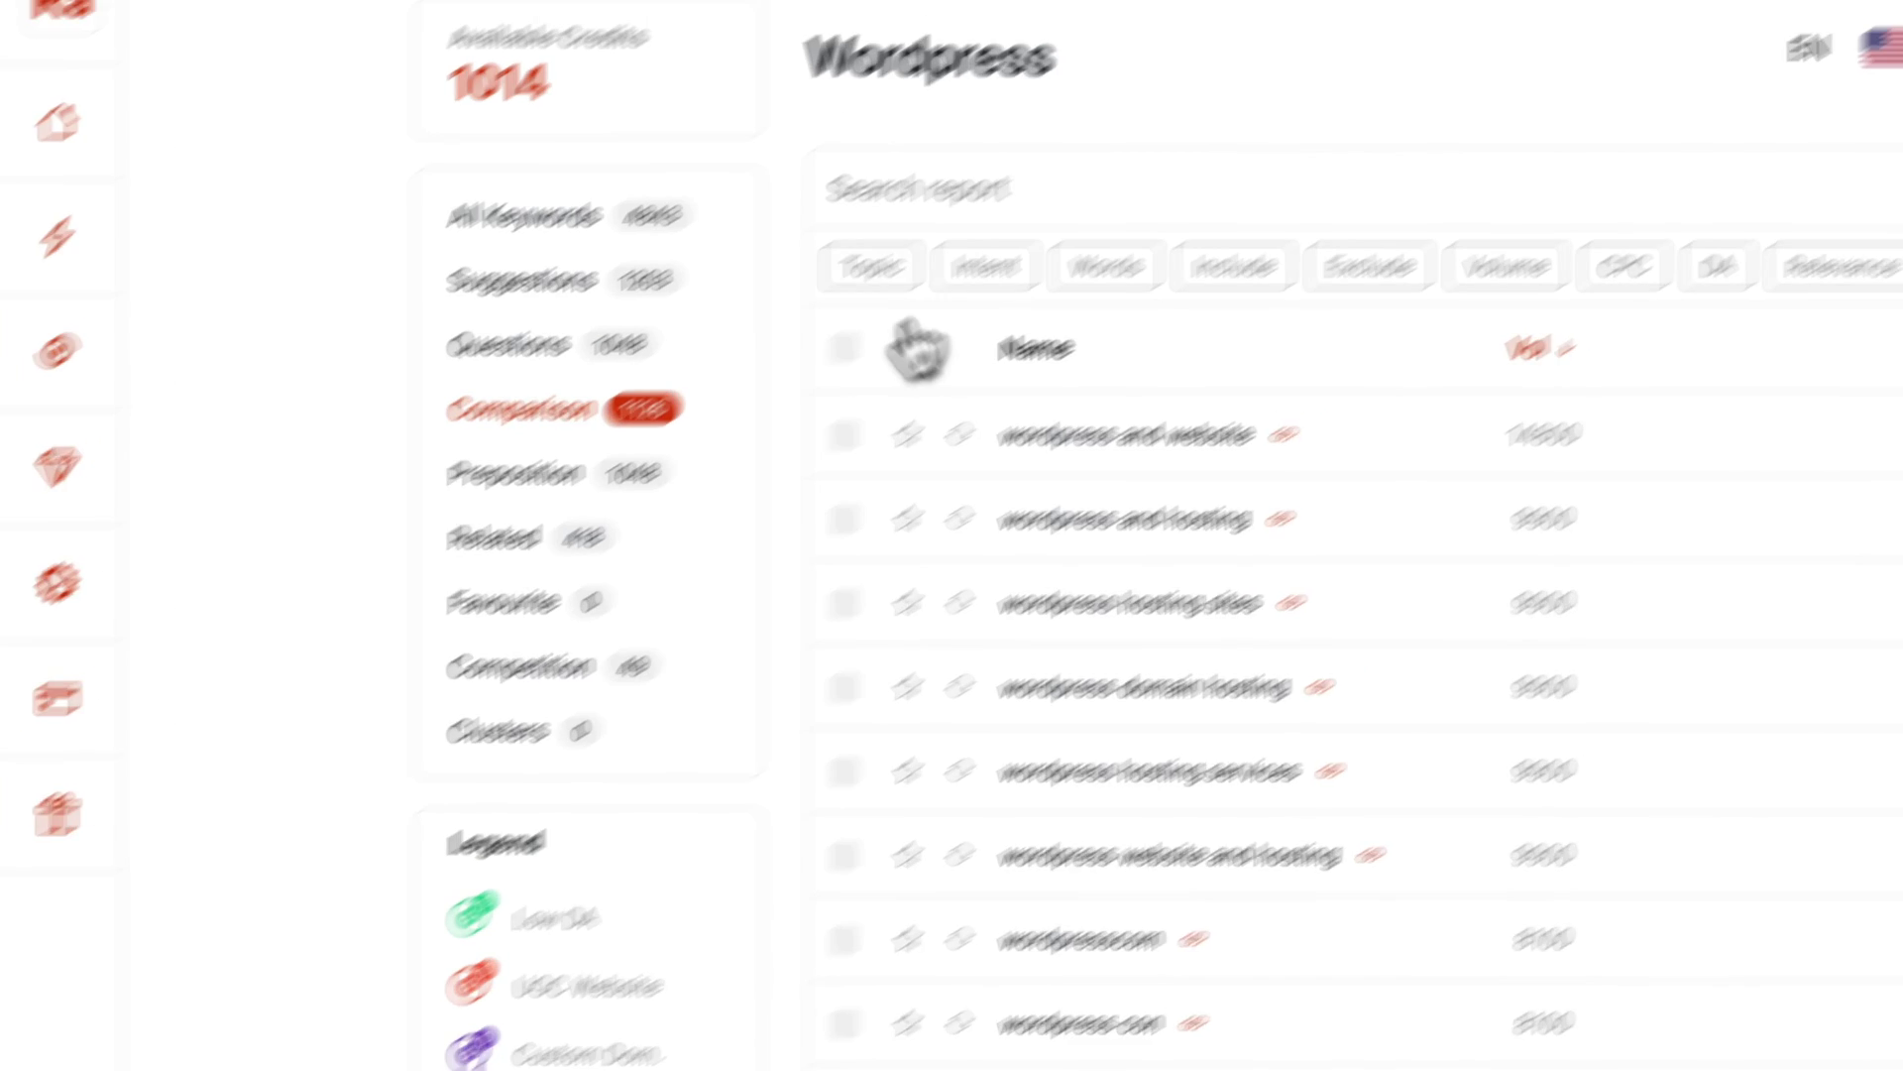
{"action": "left_click", "coordinate": [873, 268]}
{"action": "left_click", "coordinate": [989, 269]}
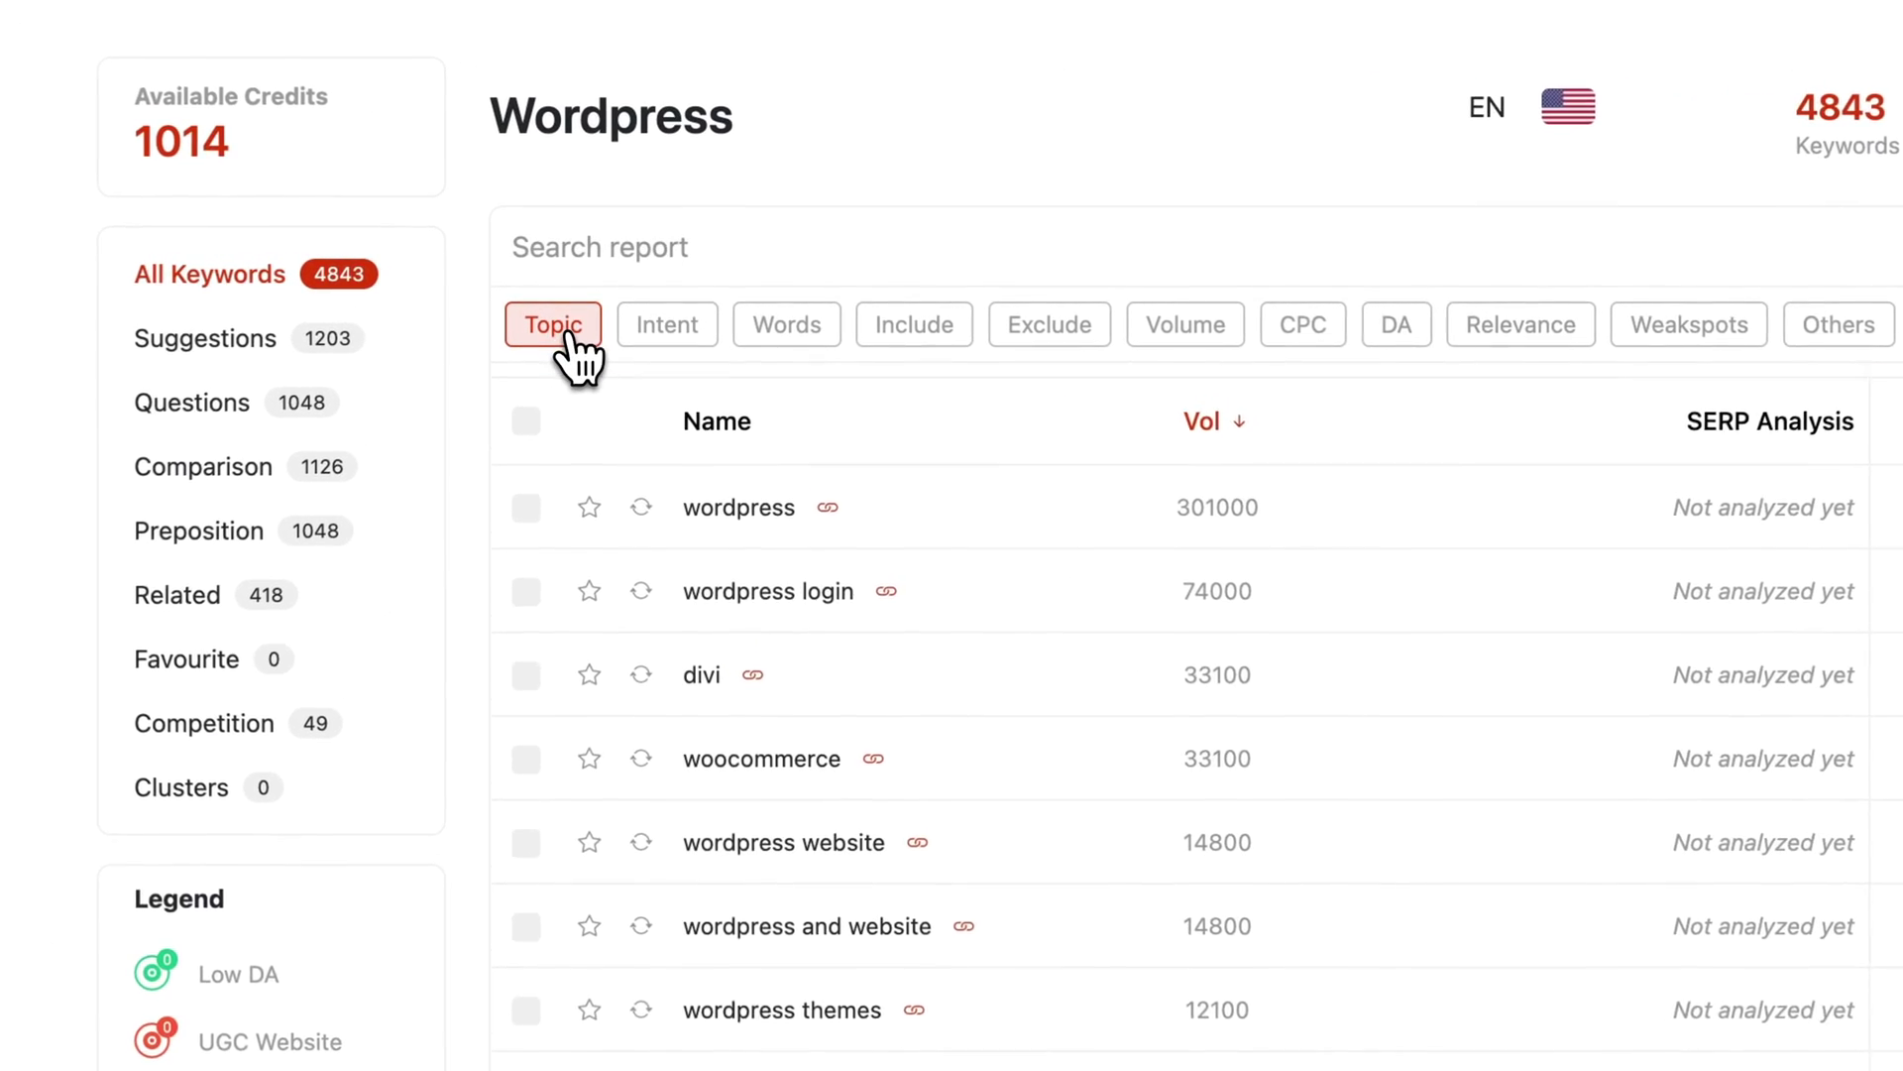
{"action": "left_click", "coordinate": [571, 342]}
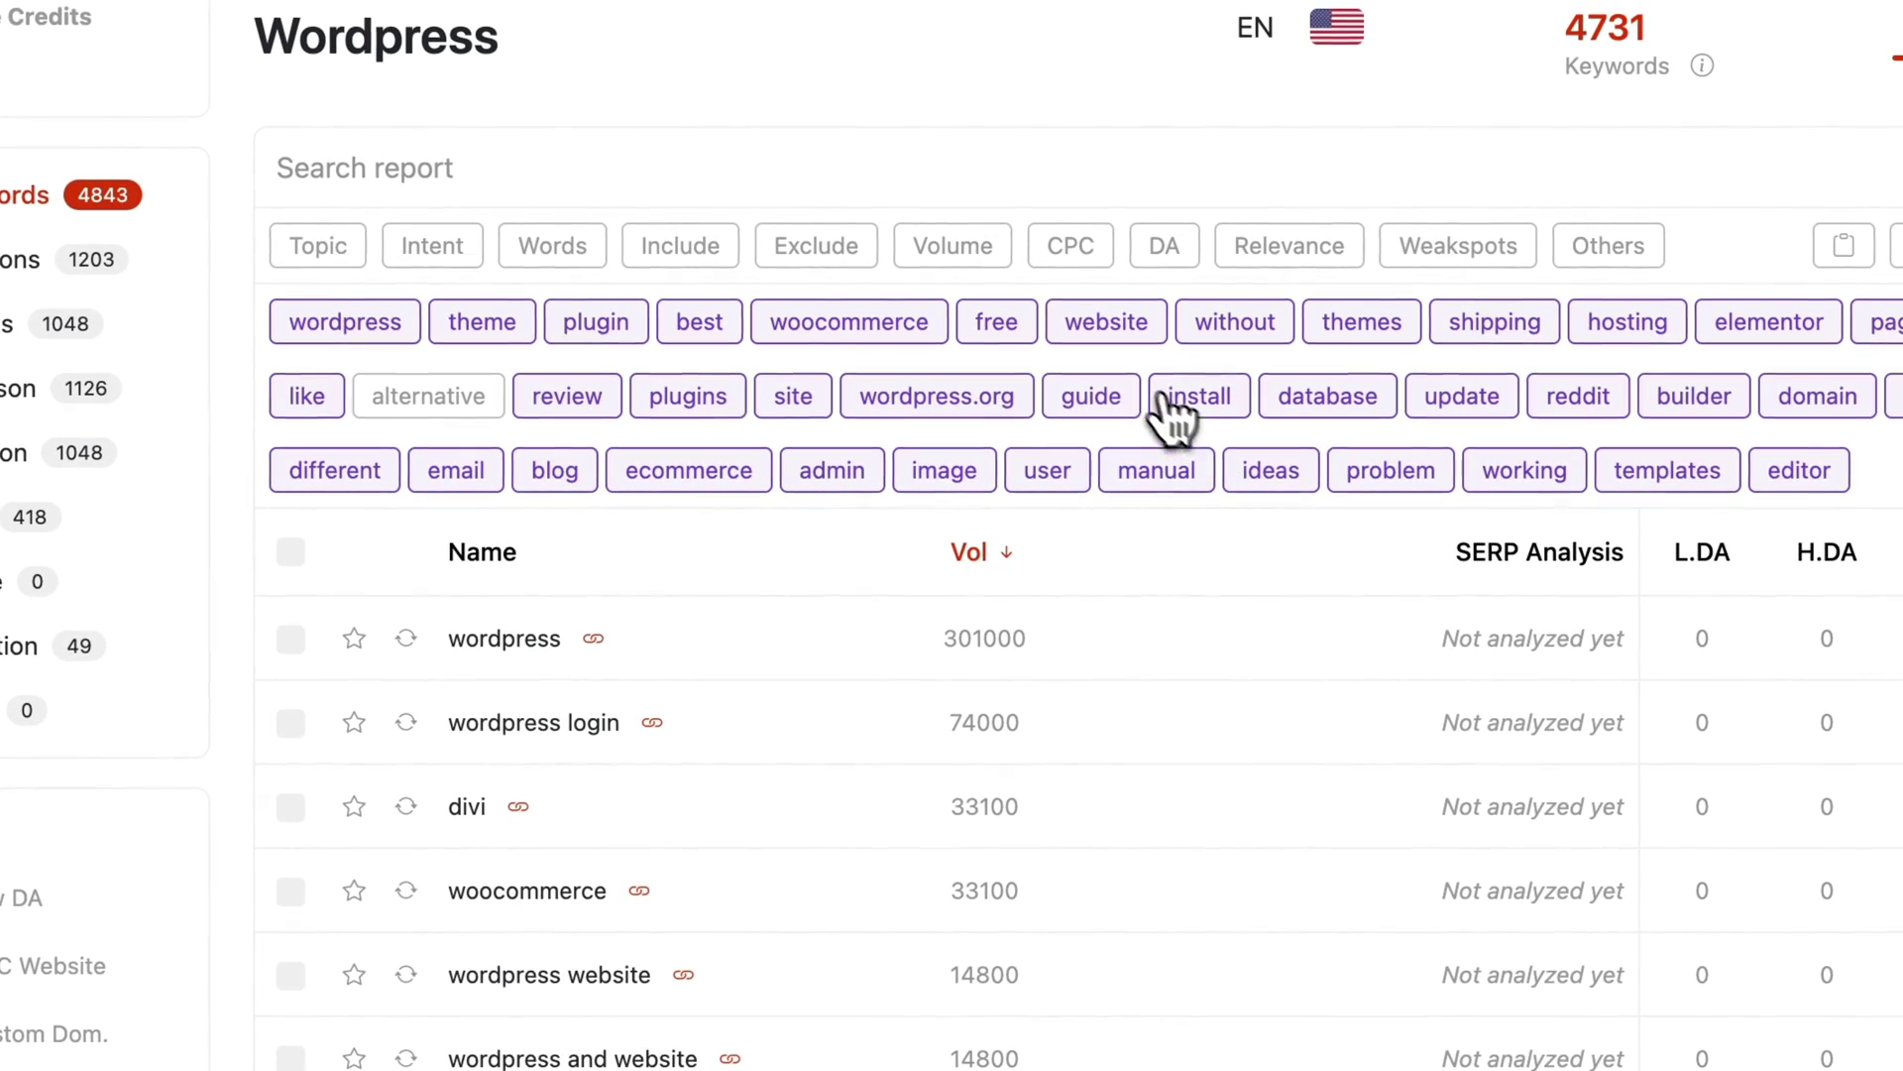
{"action": "left_click", "coordinate": [1077, 415]}
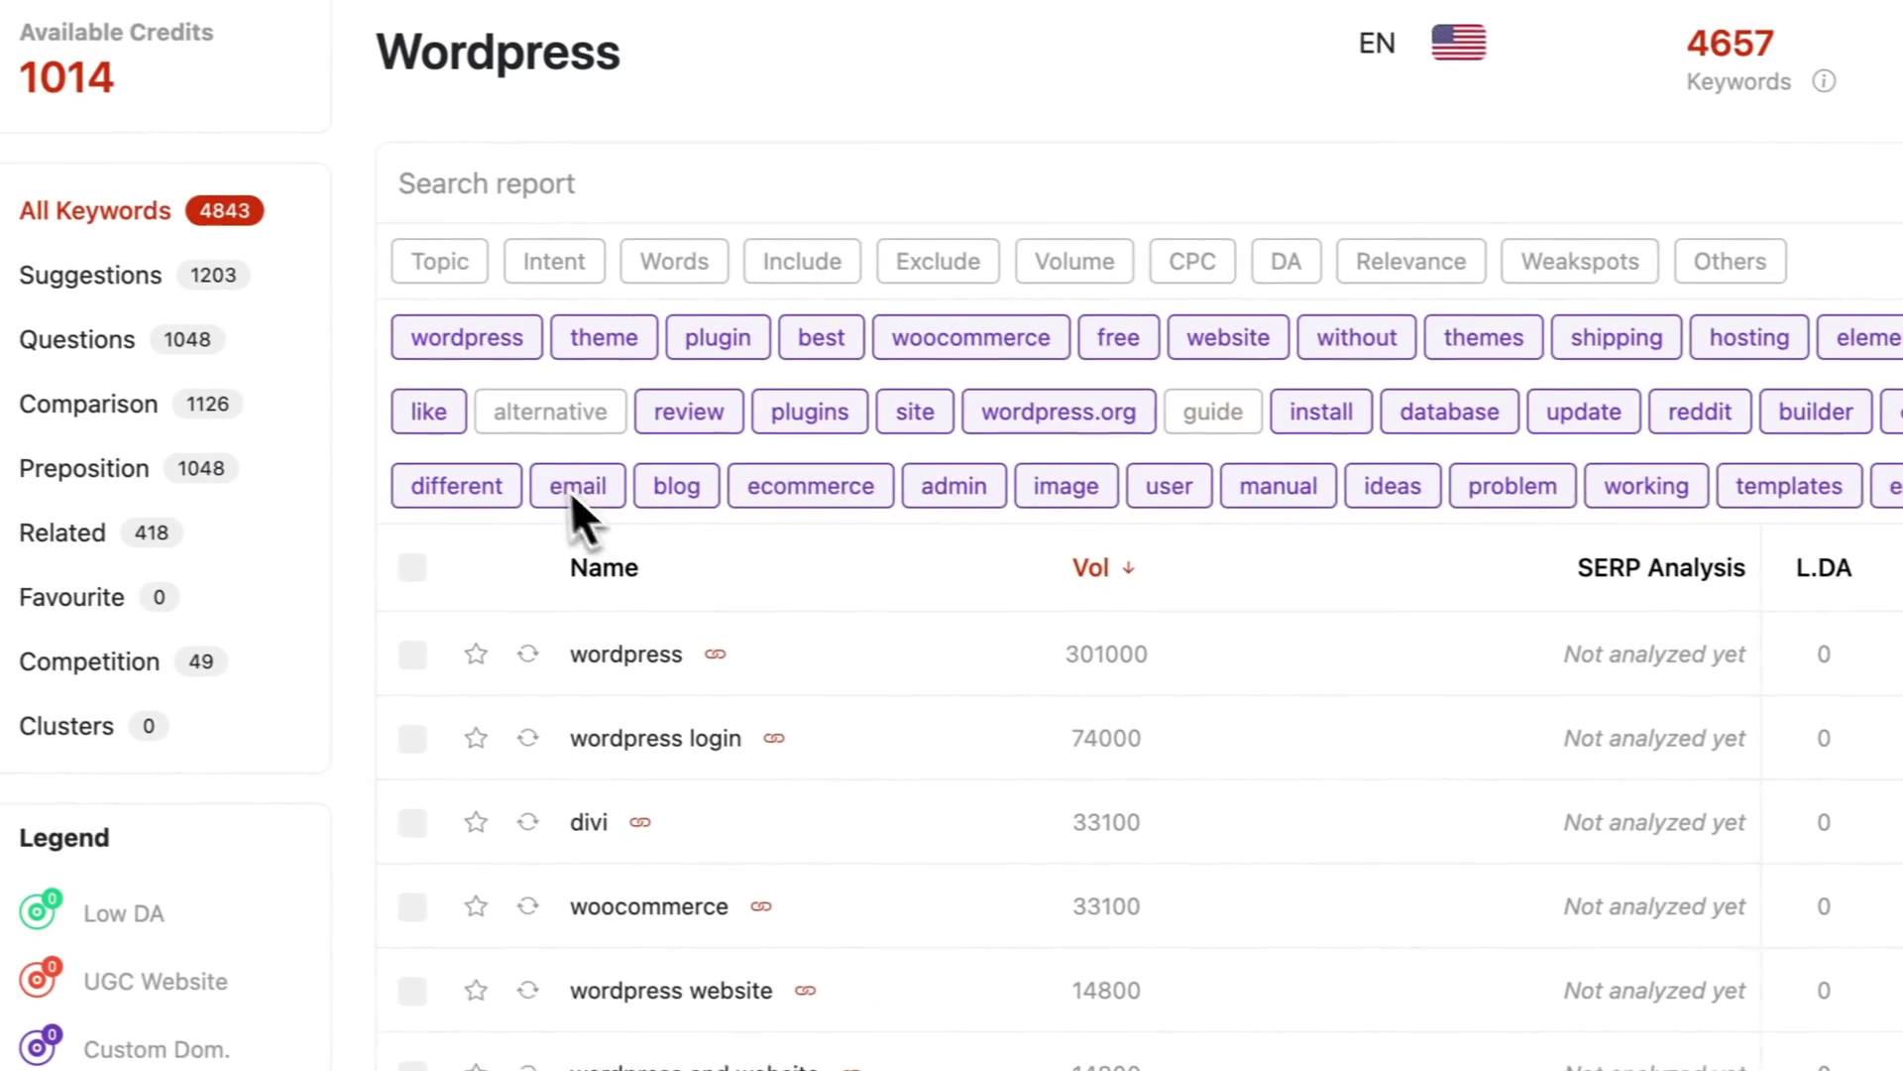
{"action": "left_click", "coordinate": [428, 395]}
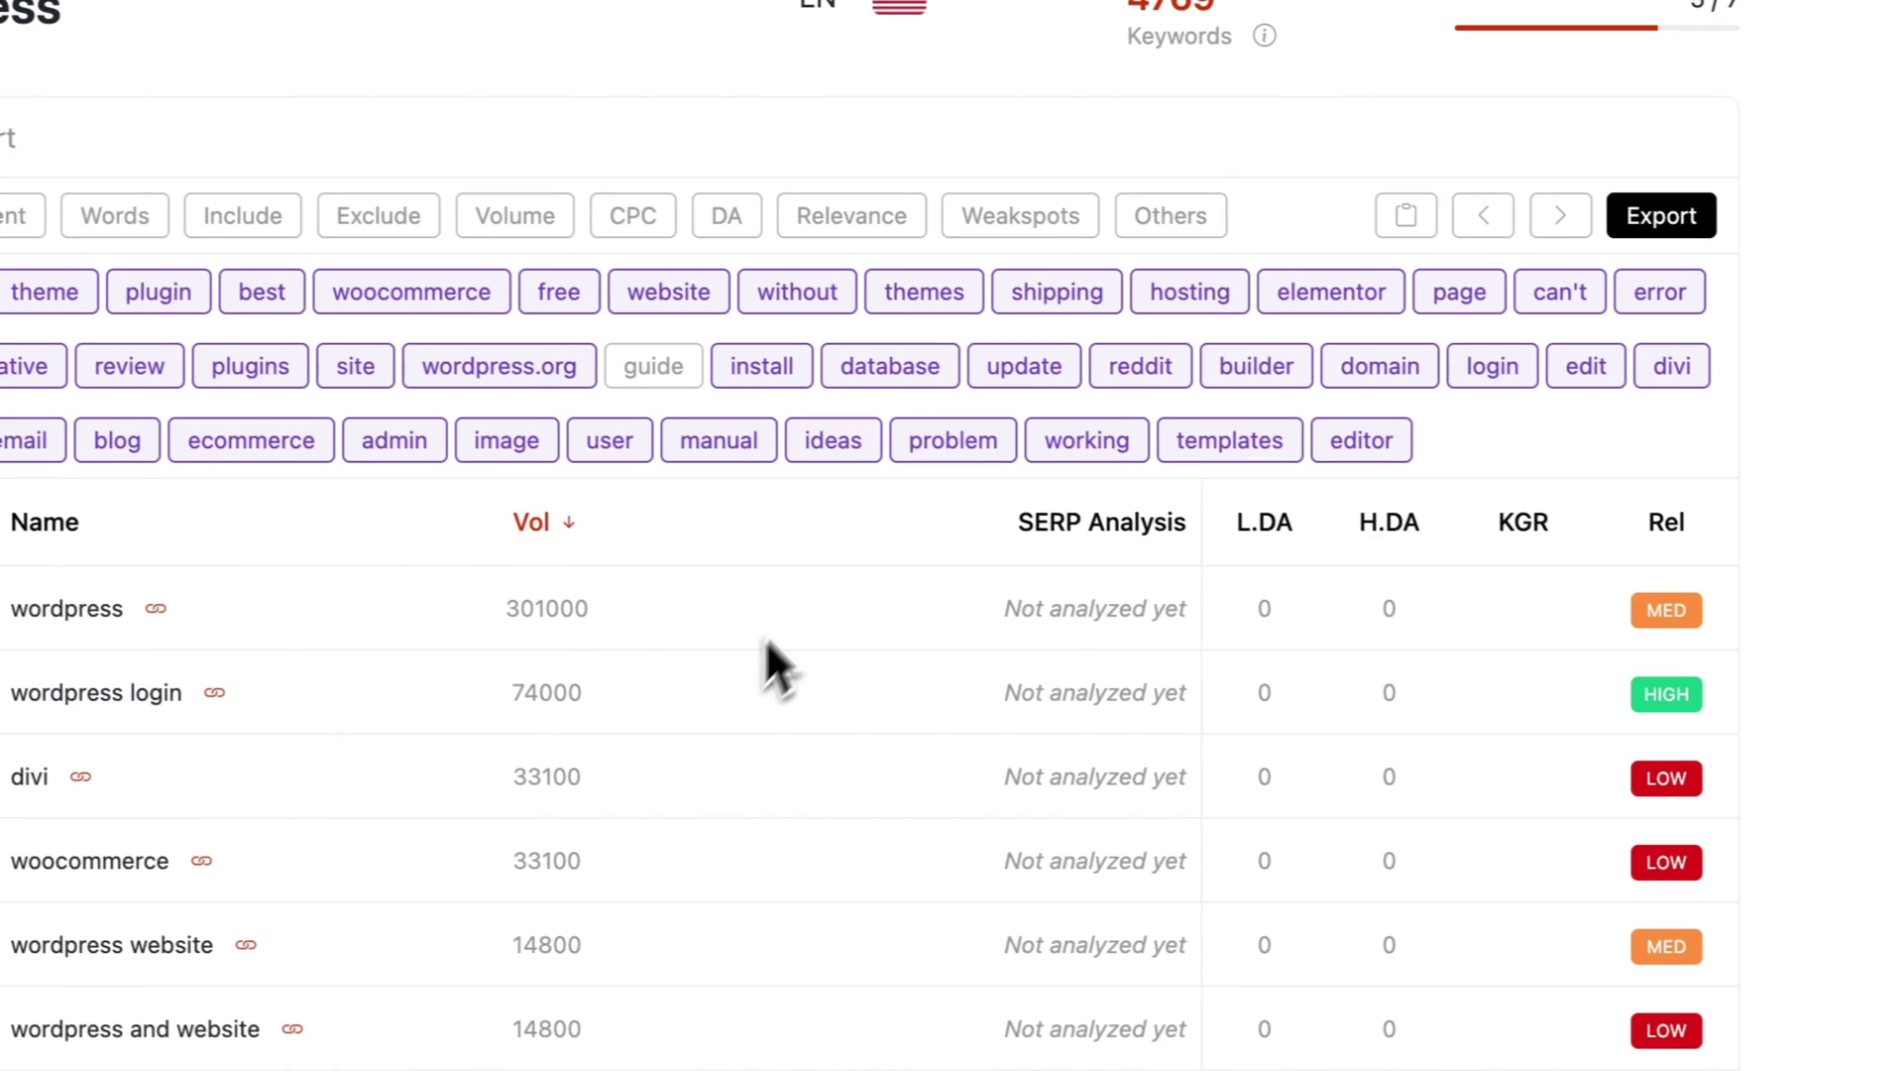
{"action": "left_click", "coordinate": [1125, 399]}
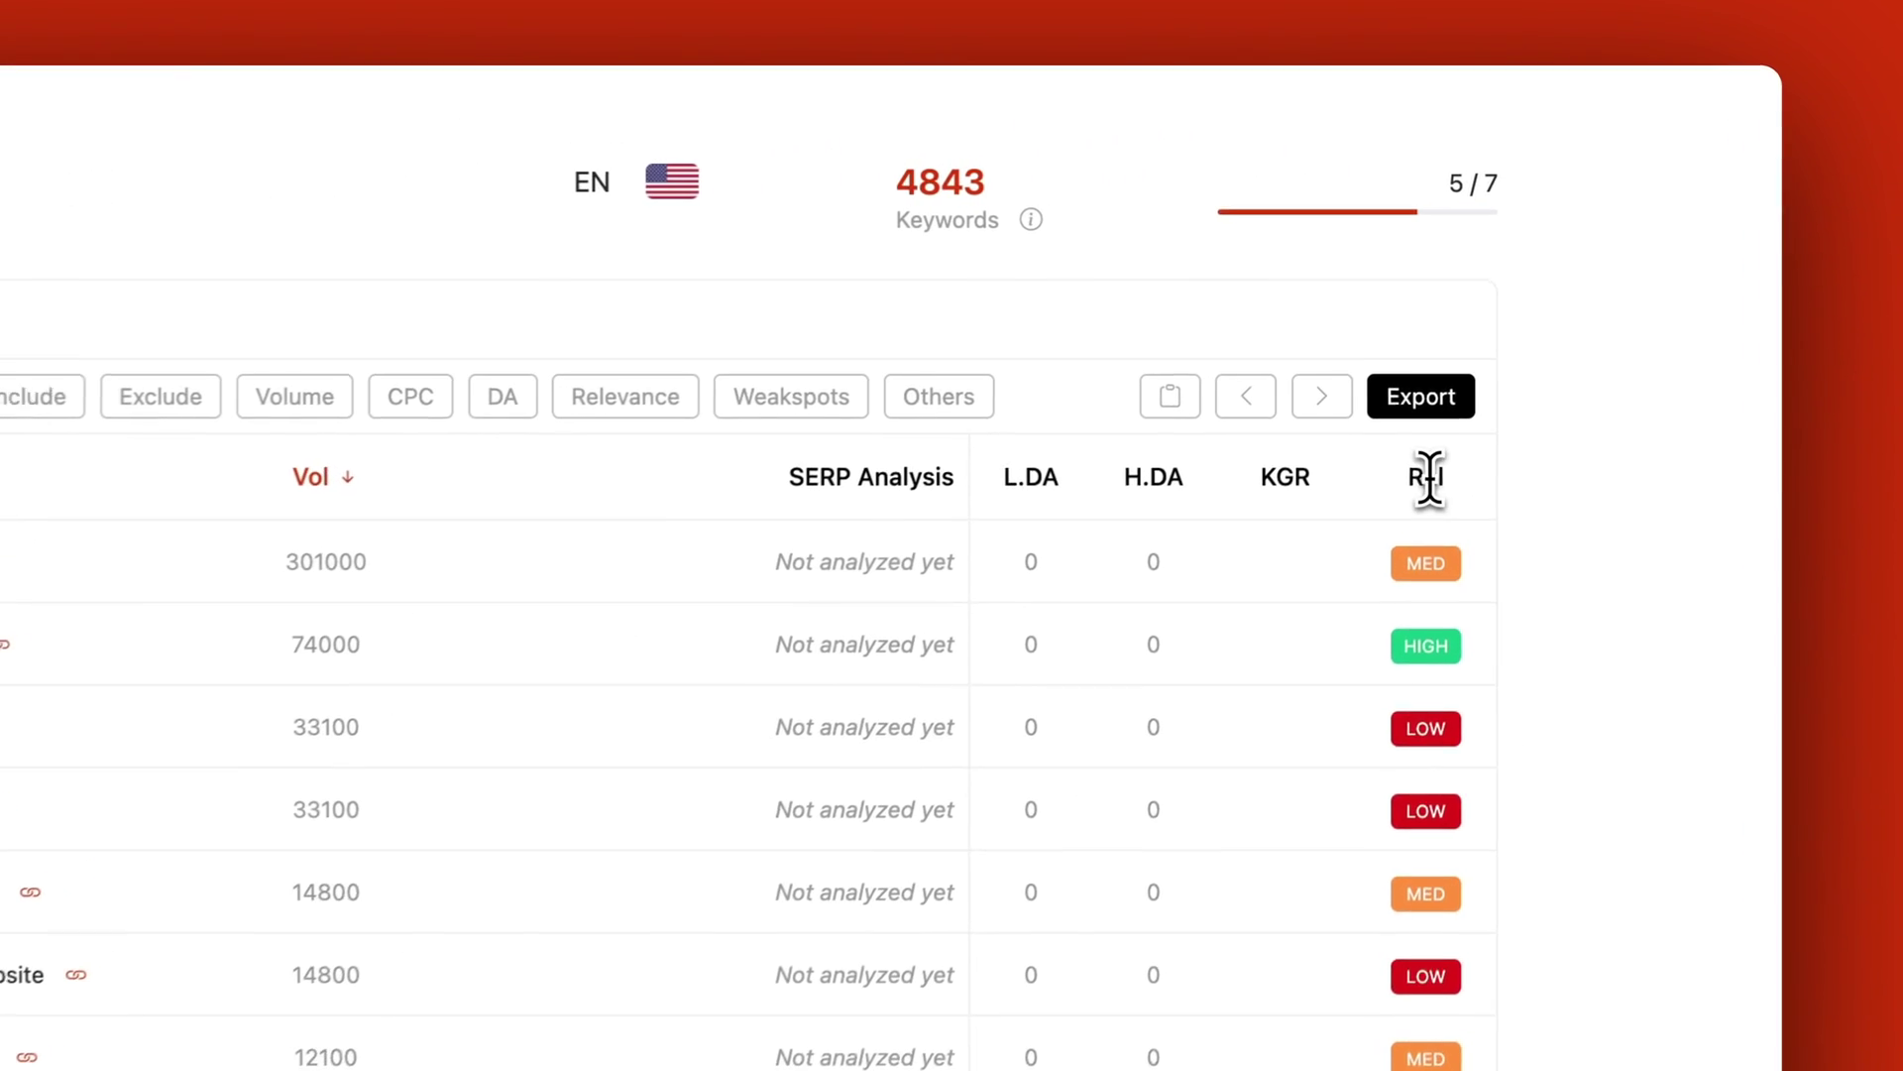
Sort keywords by relevance, tick four WordPress hosting keywords, and run SERP analysis on them.
{"action": "left_click", "coordinate": [1425, 477]}
{"action": "left_click", "coordinate": [1426, 476]}
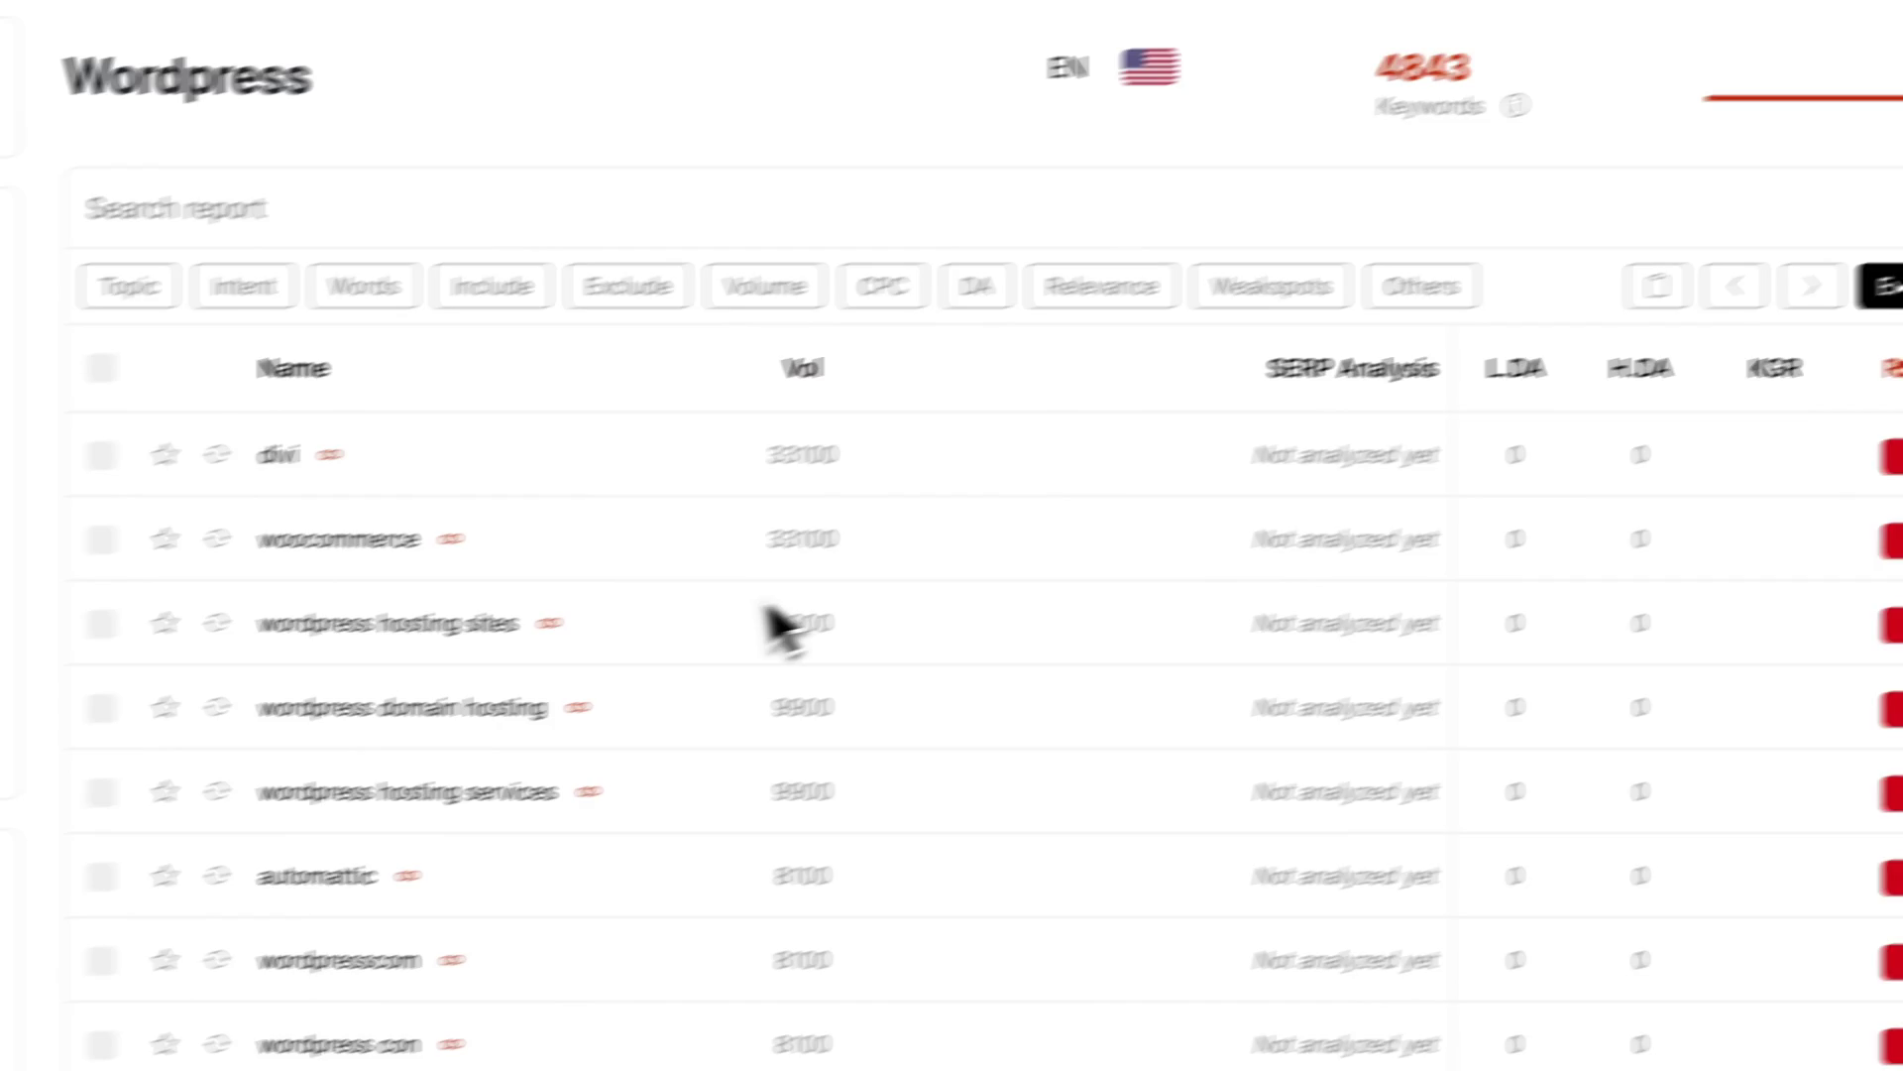
{"action": "left_click", "coordinate": [101, 707]}
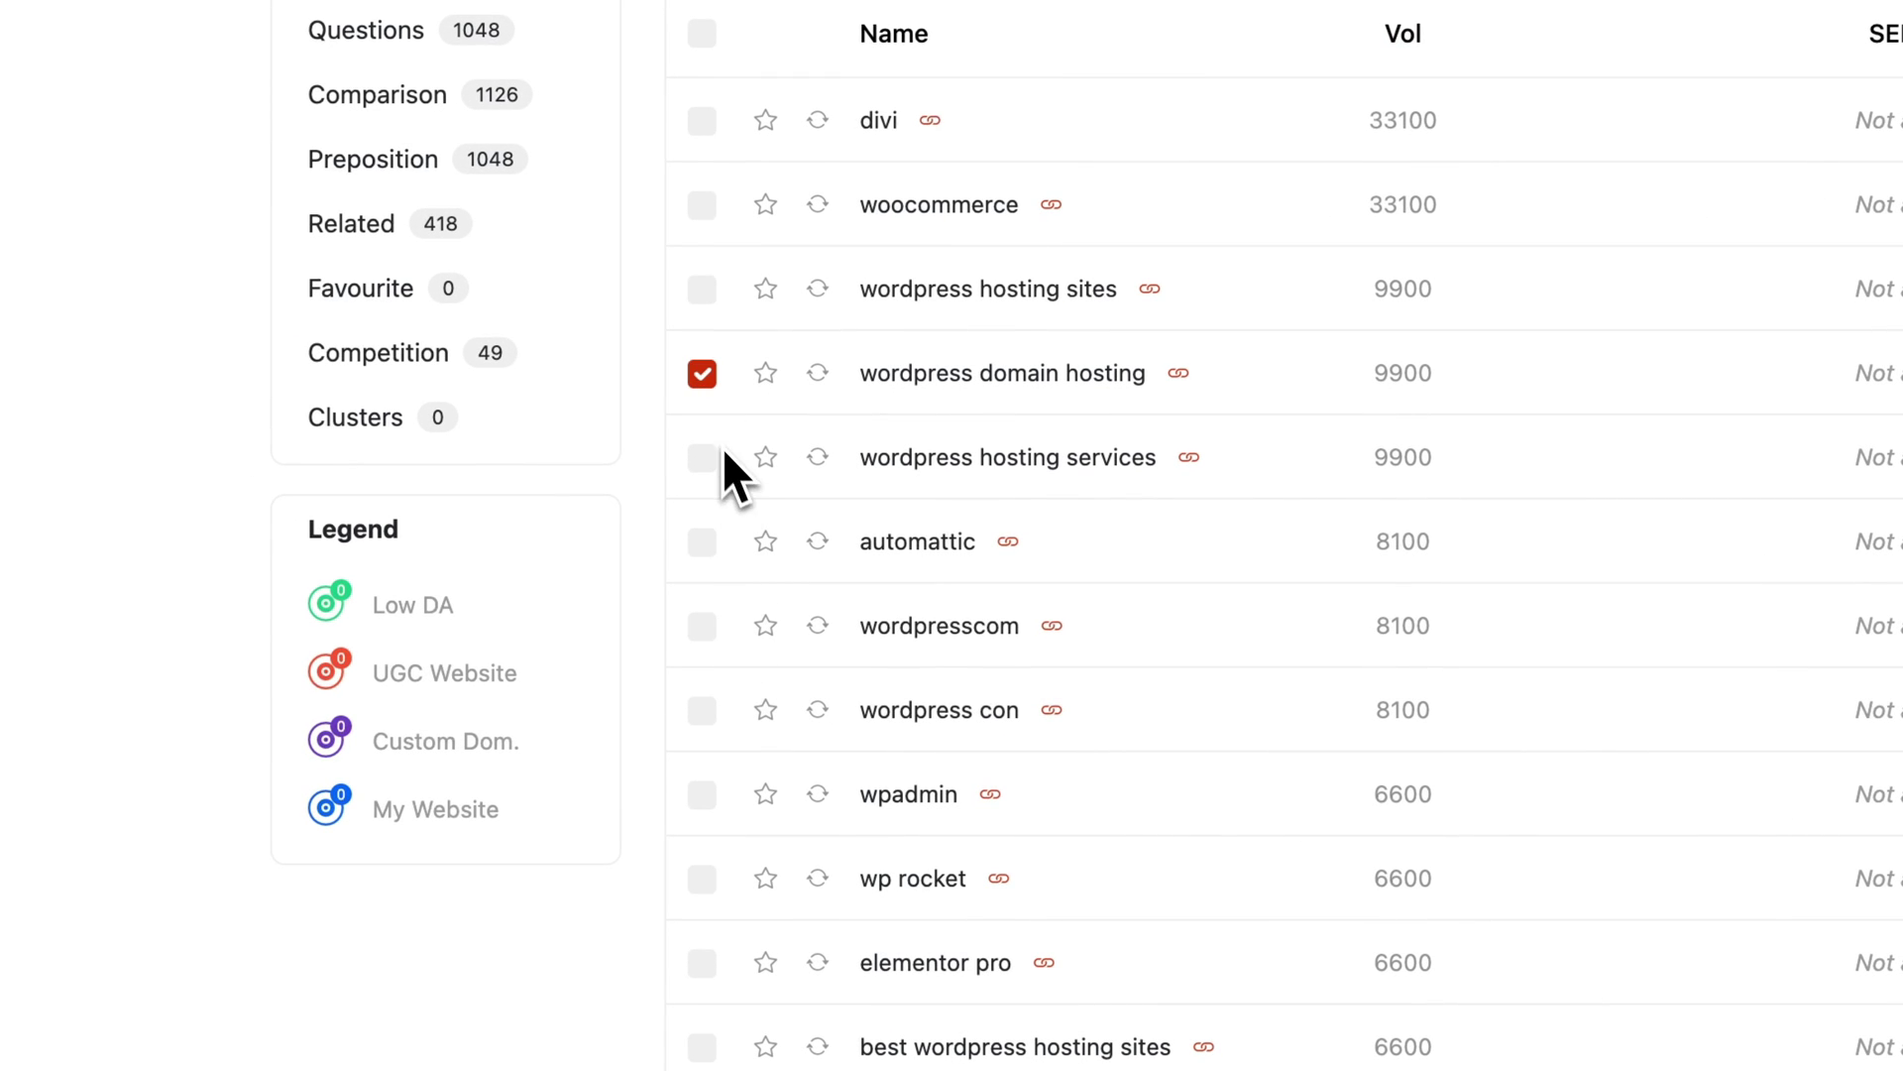
{"action": "scroll", "coordinate": [706, 472], "scroll_direction": "down", "scroll_amount": 4}
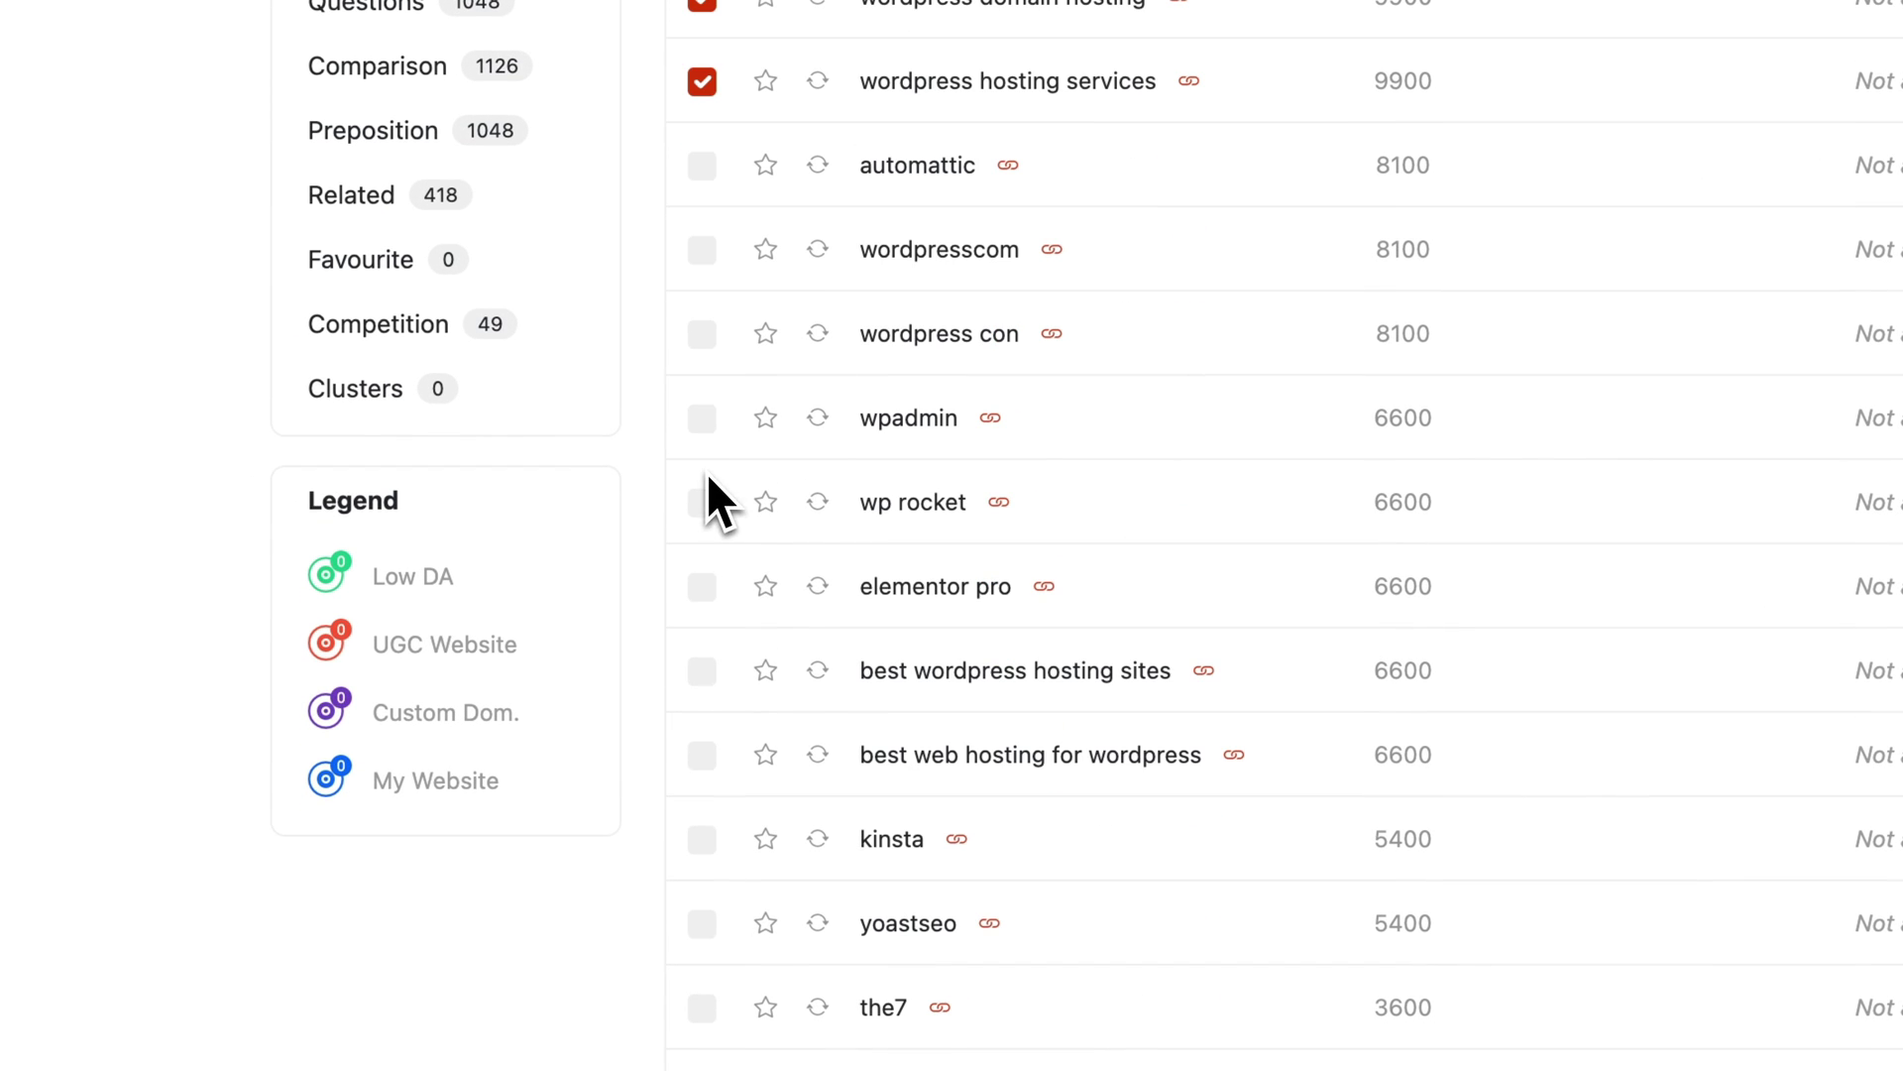
{"action": "left_click", "coordinate": [700, 673]}
{"action": "left_click", "coordinate": [702, 755]}
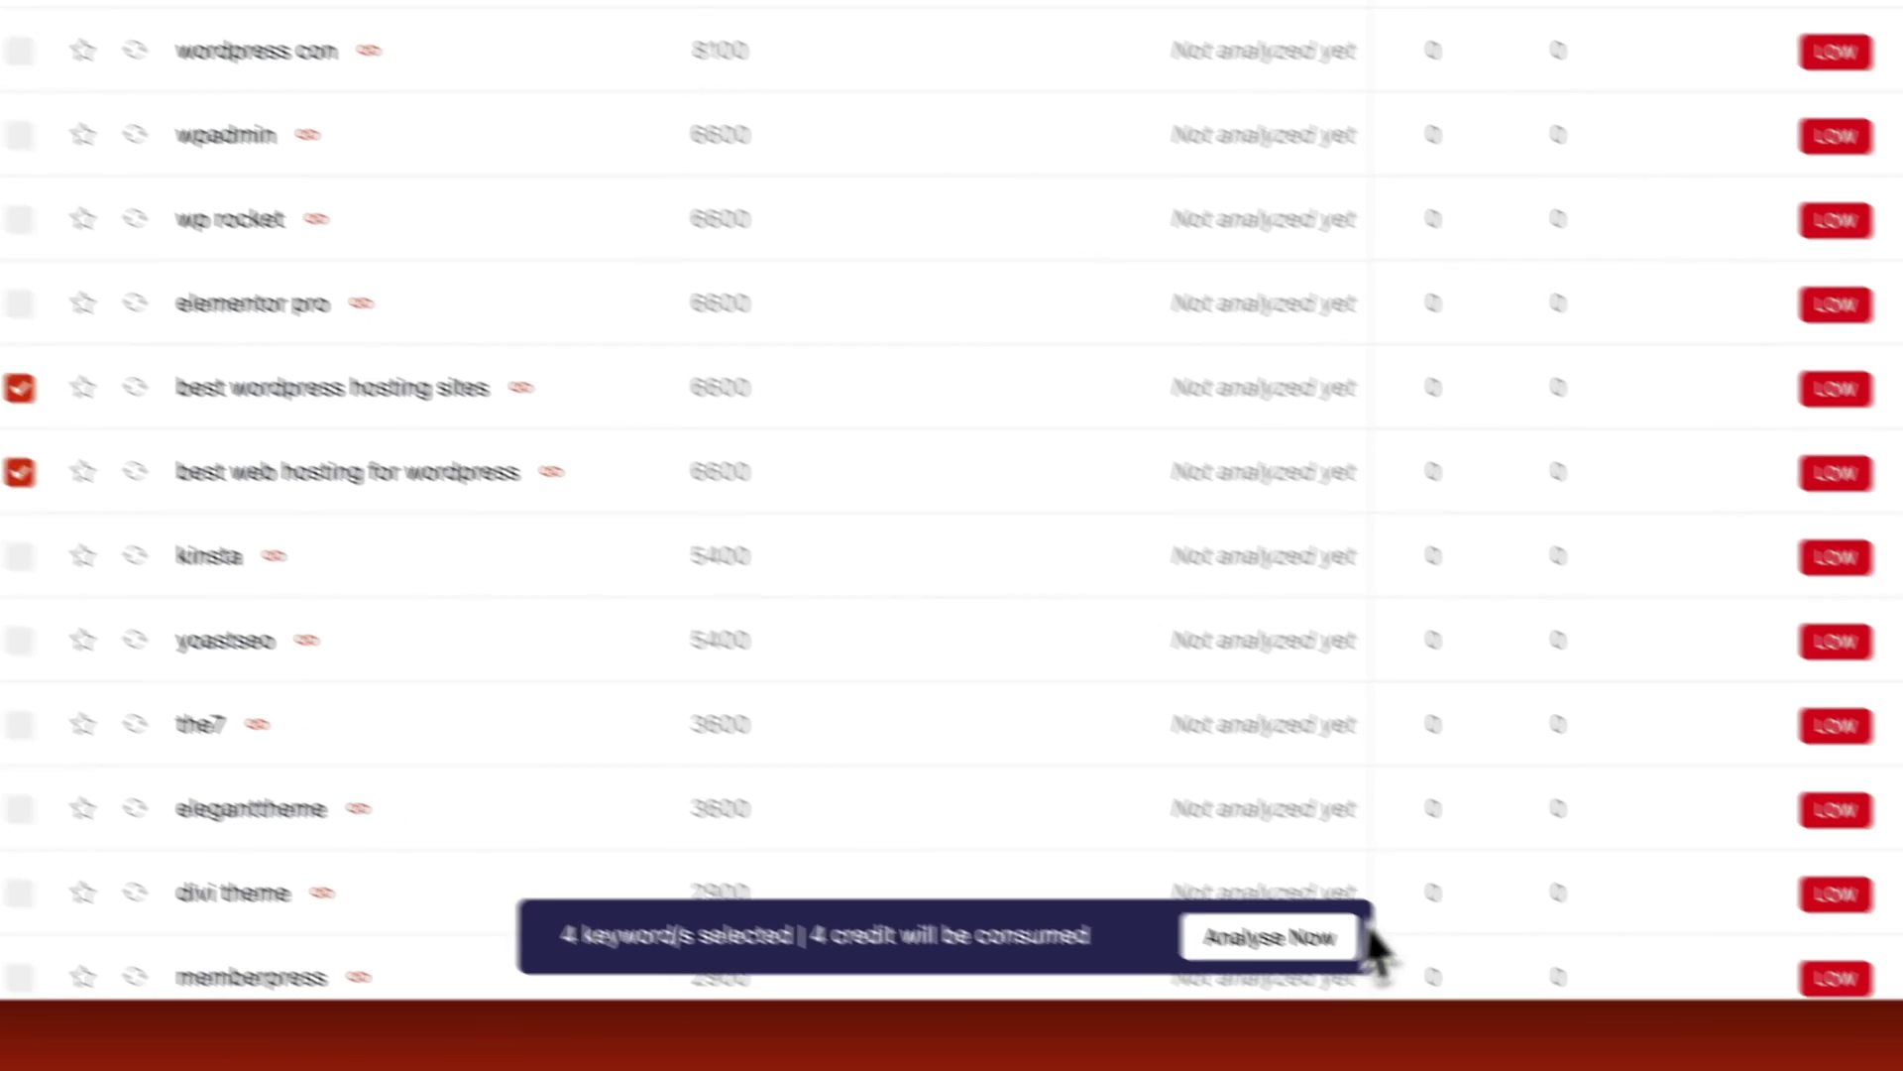
{"action": "left_click", "coordinate": [1168, 896]}
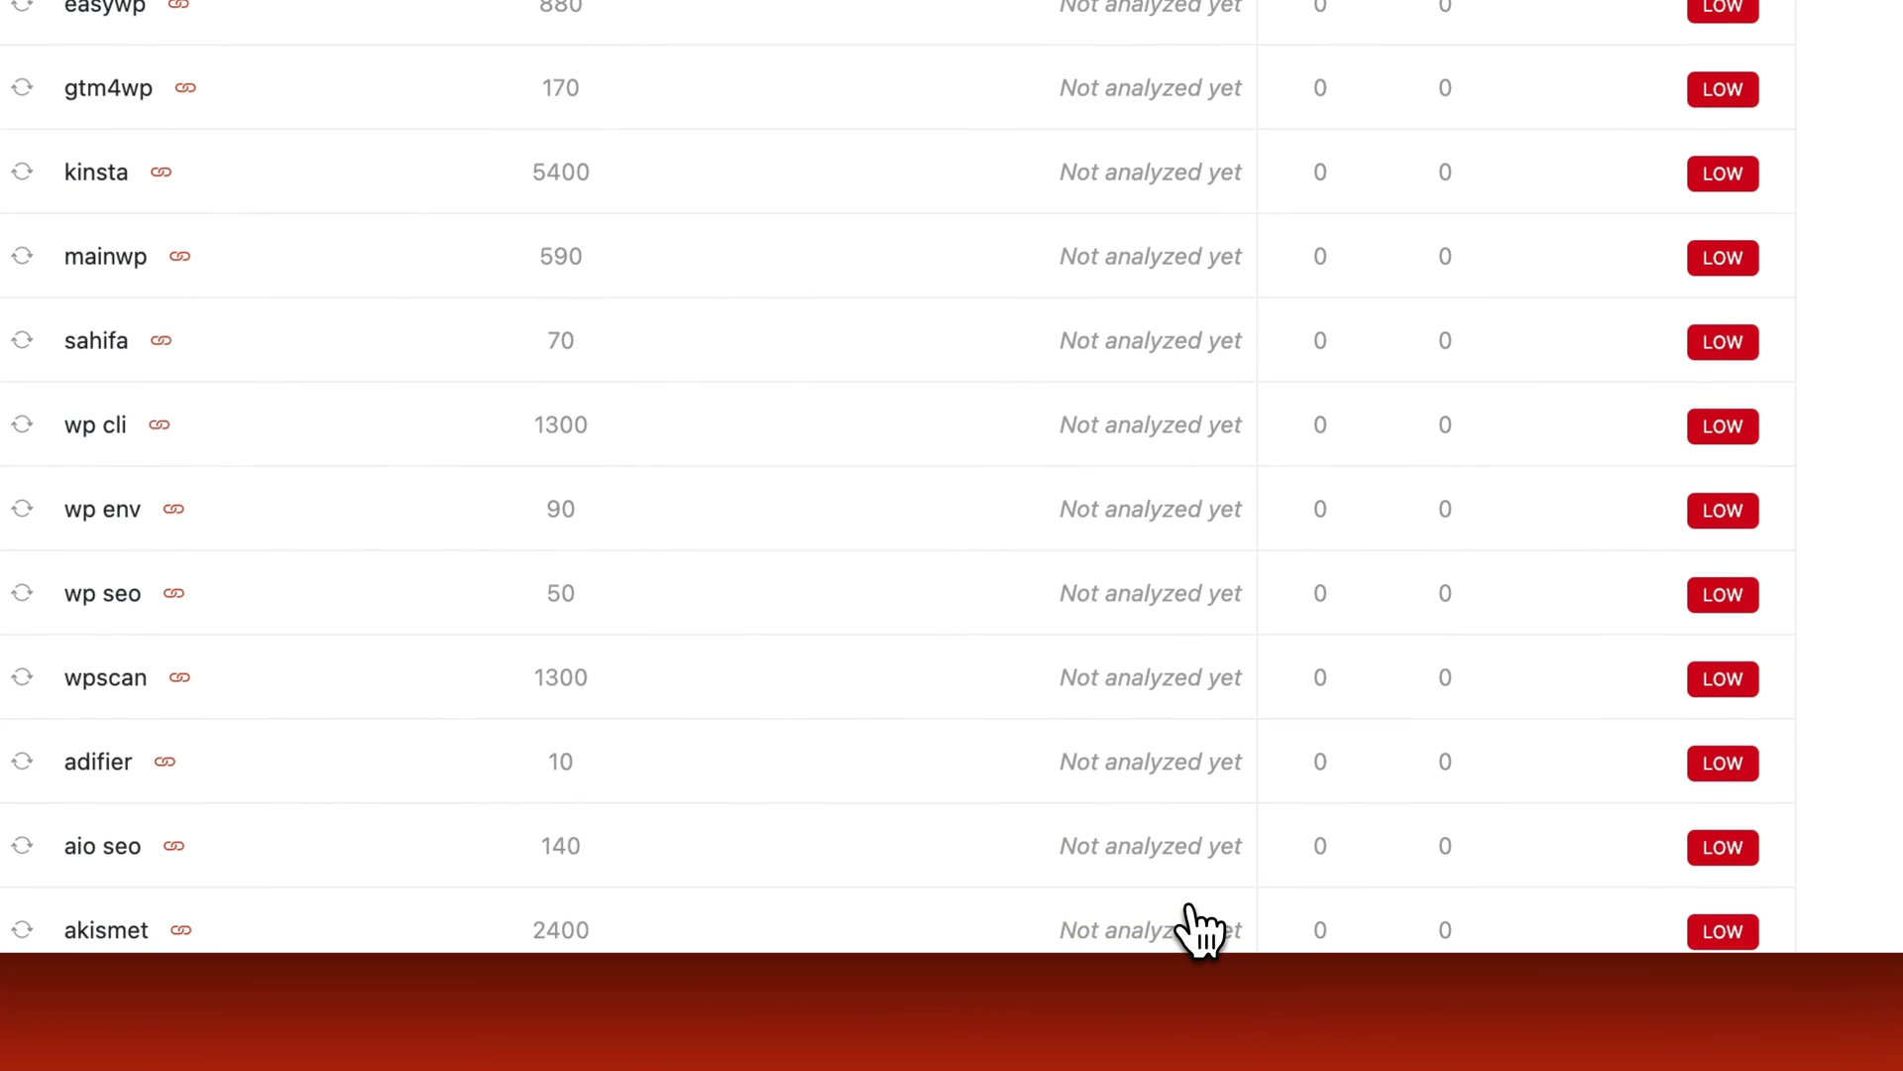
{"action": "scroll", "coordinate": [1199, 927], "scroll_direction": "up", "scroll_amount": 4}
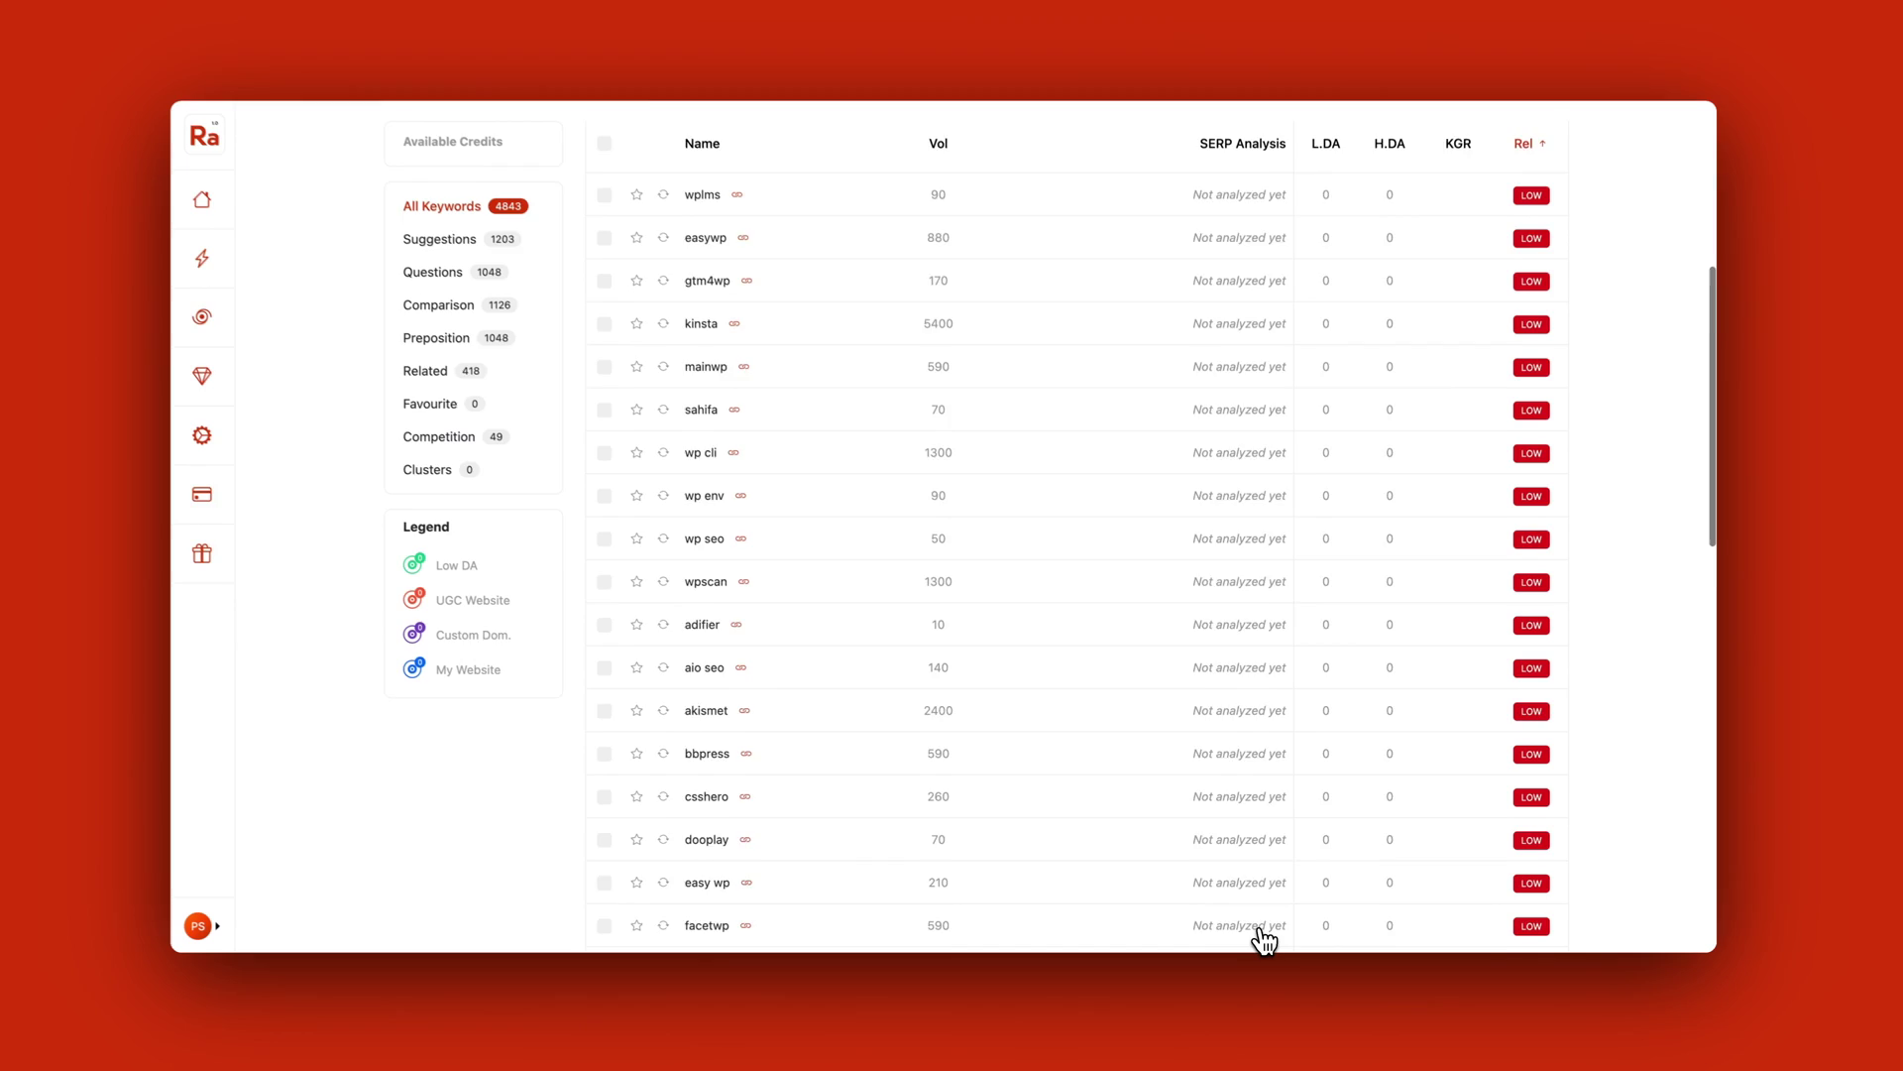
Read the ranking sites' DA tooltips for the analysed hosting keywords (L.DA 55, H.DA 93/98).
{"action": "scroll", "coordinate": [1201, 928], "scroll_direction": "down", "scroll_amount": 5}
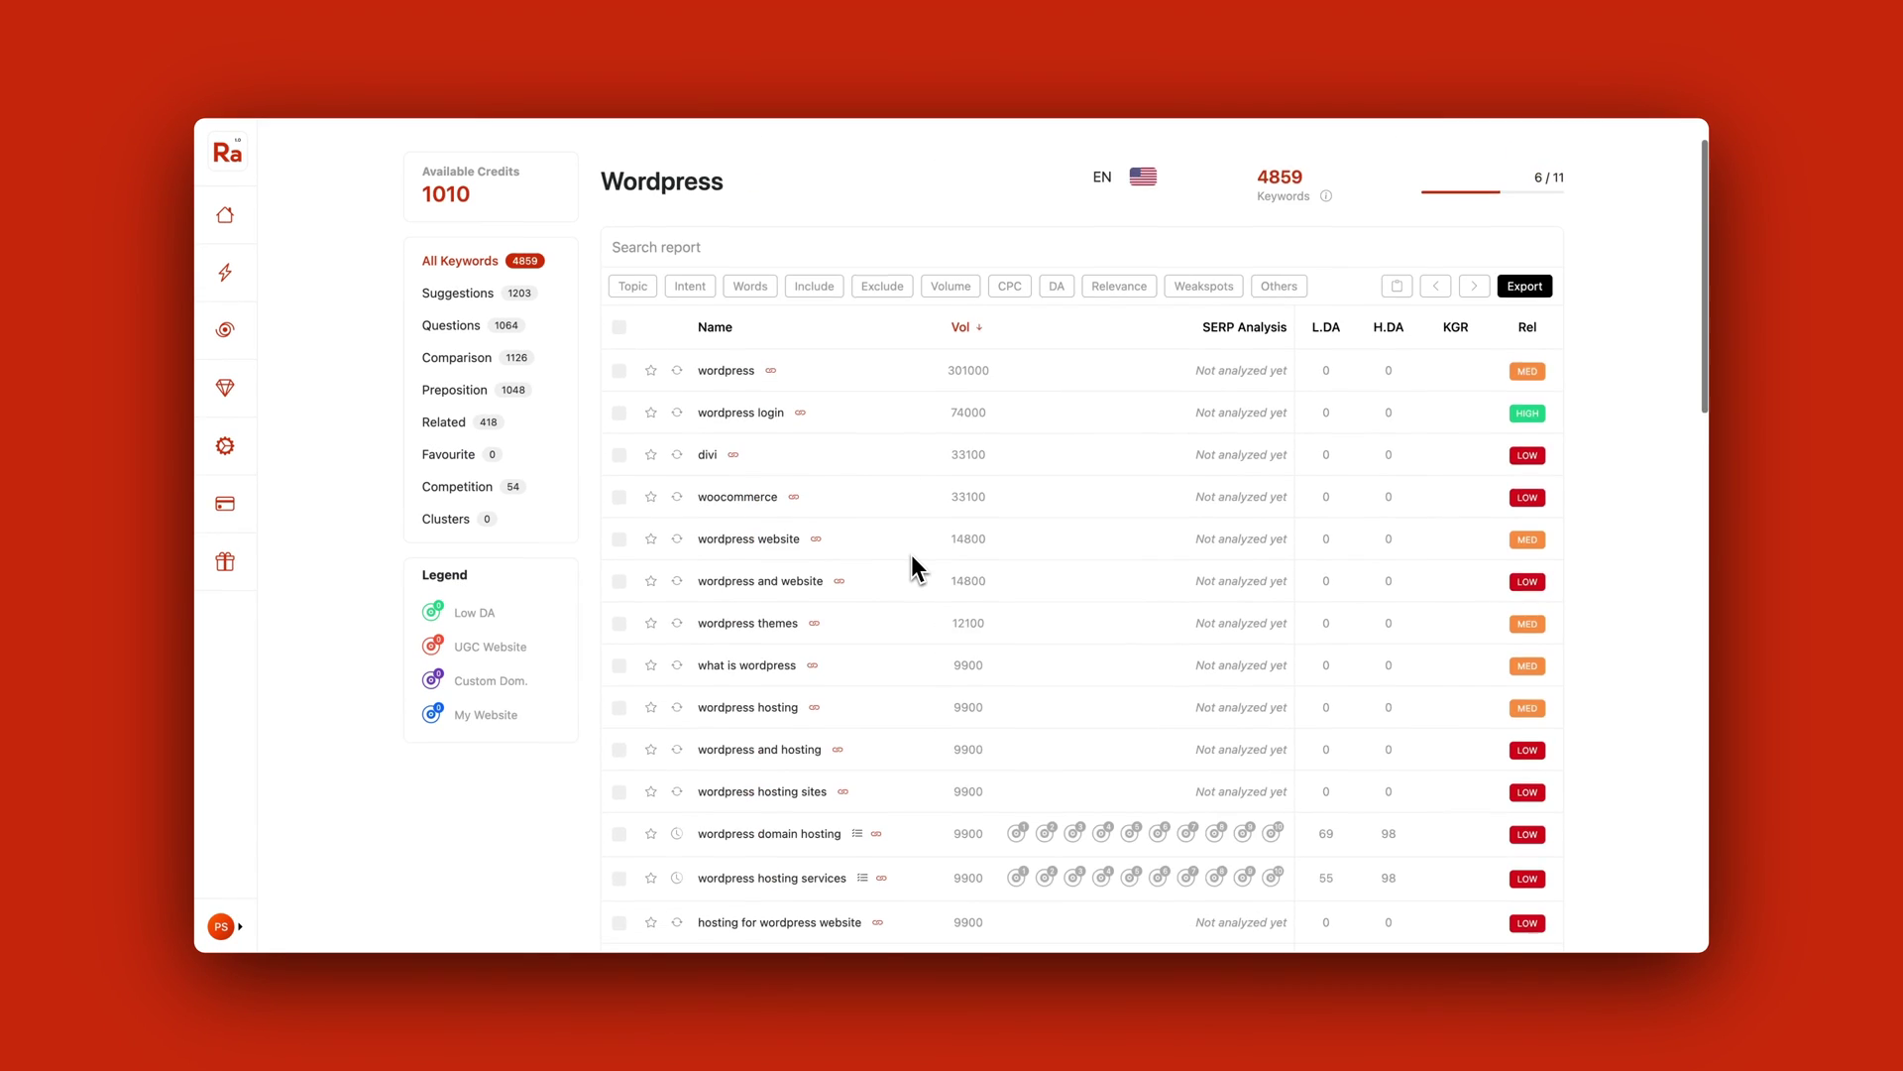
{"action": "scroll", "coordinate": [909, 565], "scroll_direction": "down", "scroll_amount": 4}
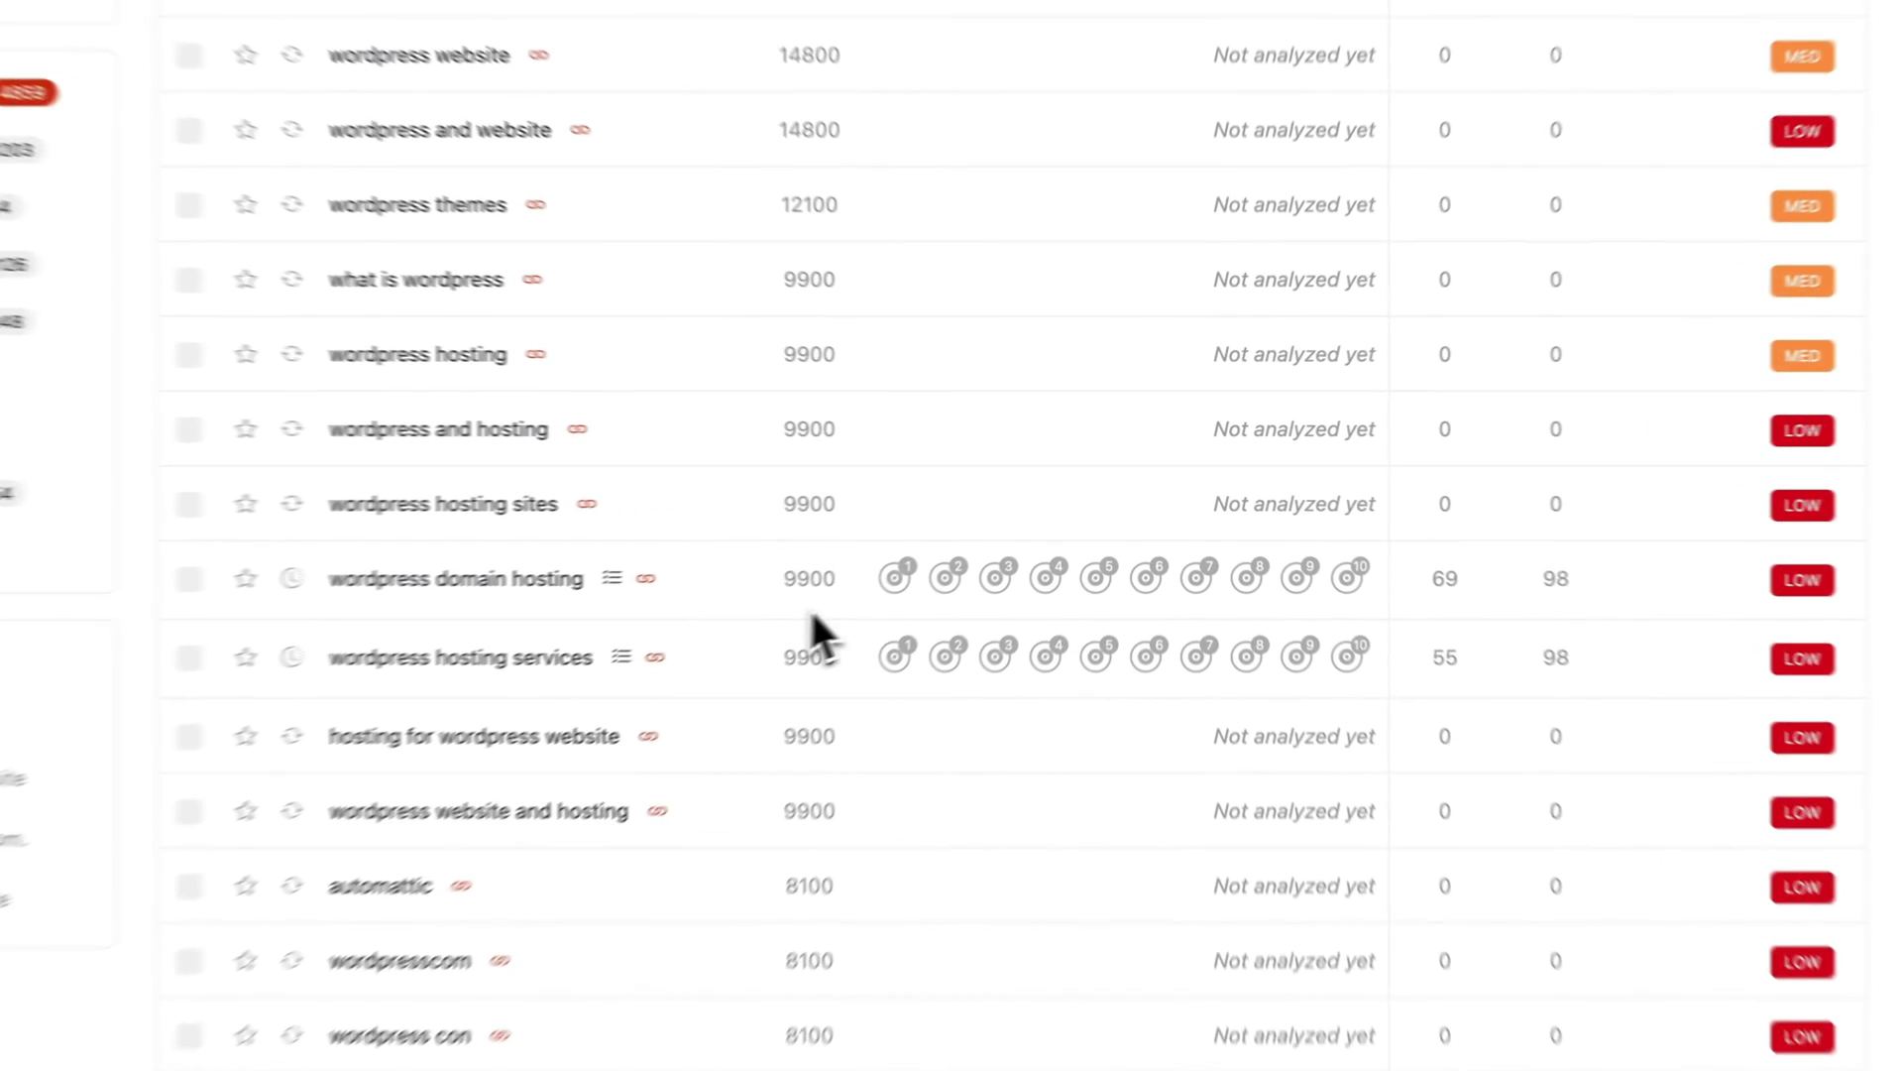
{"action": "mouse_move", "coordinate": [943, 582]}
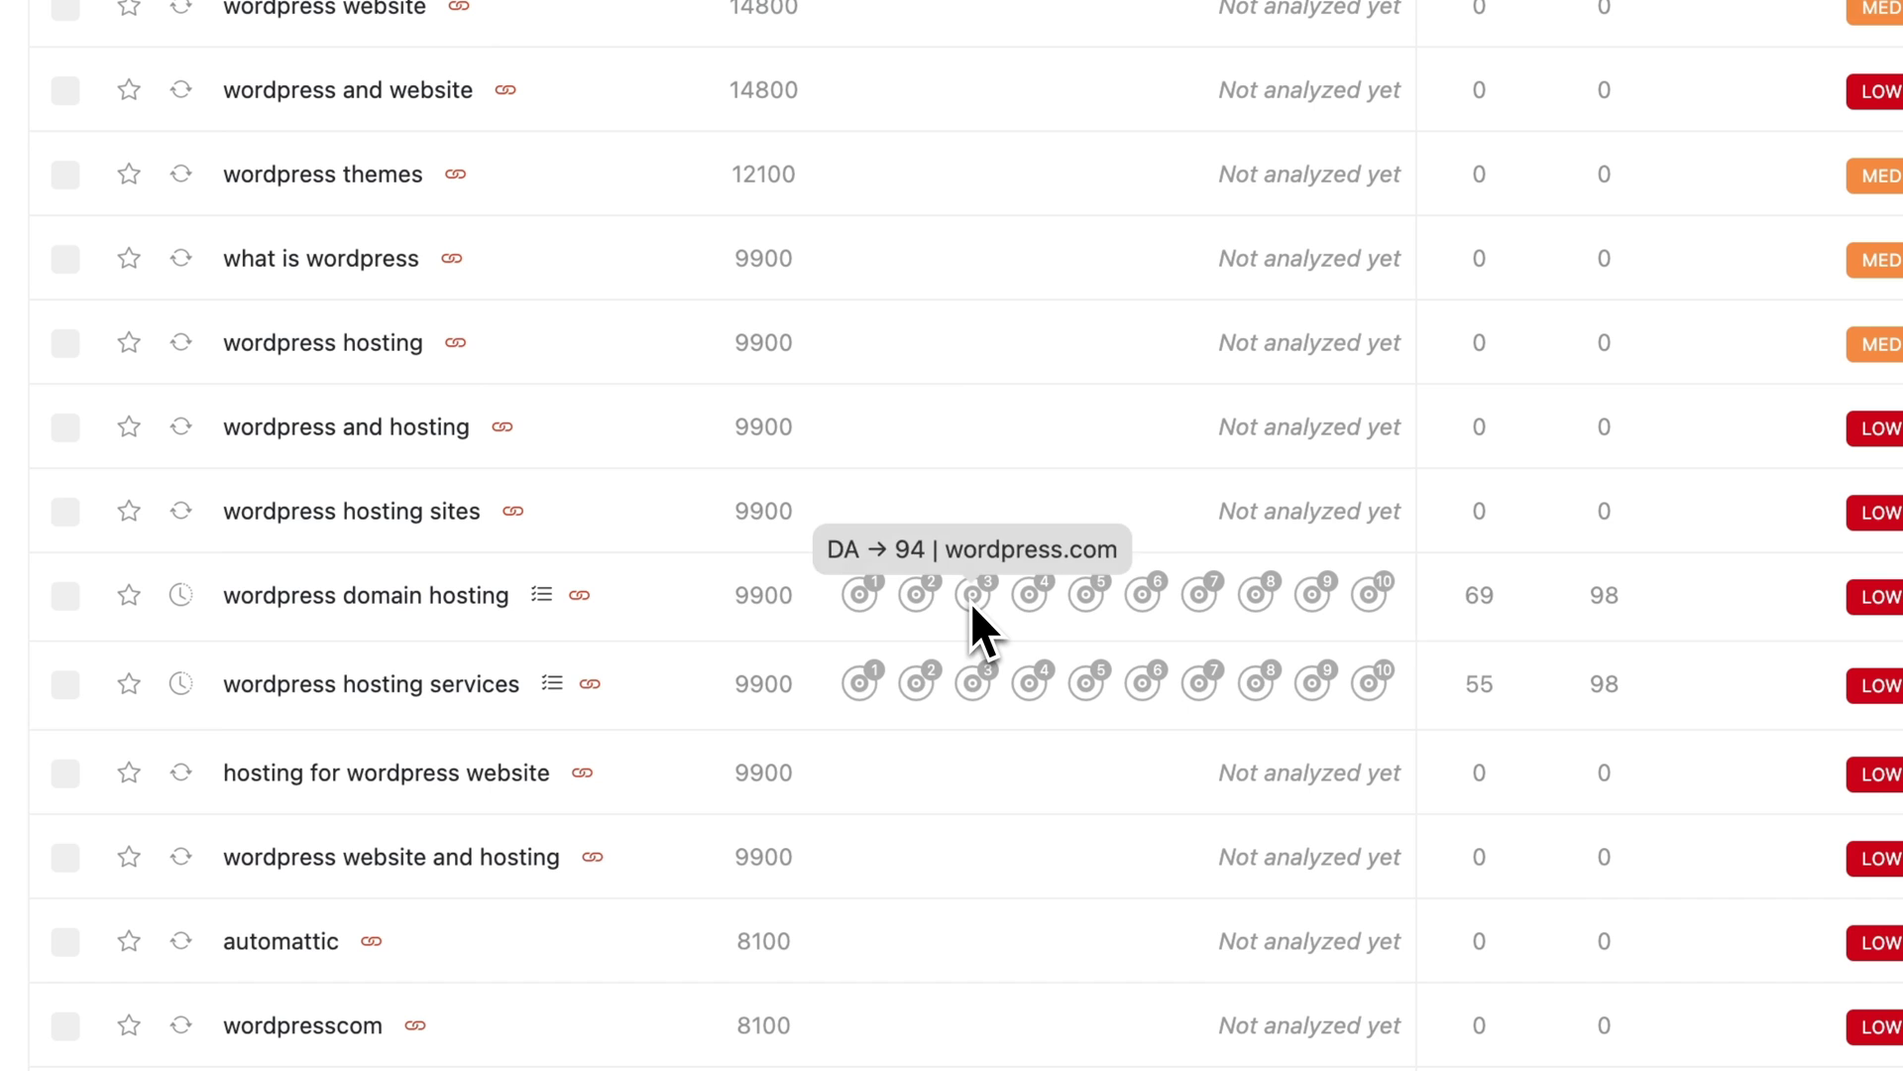
{"action": "mouse_move", "coordinate": [1025, 604]}
{"action": "mouse_move", "coordinate": [1142, 605]}
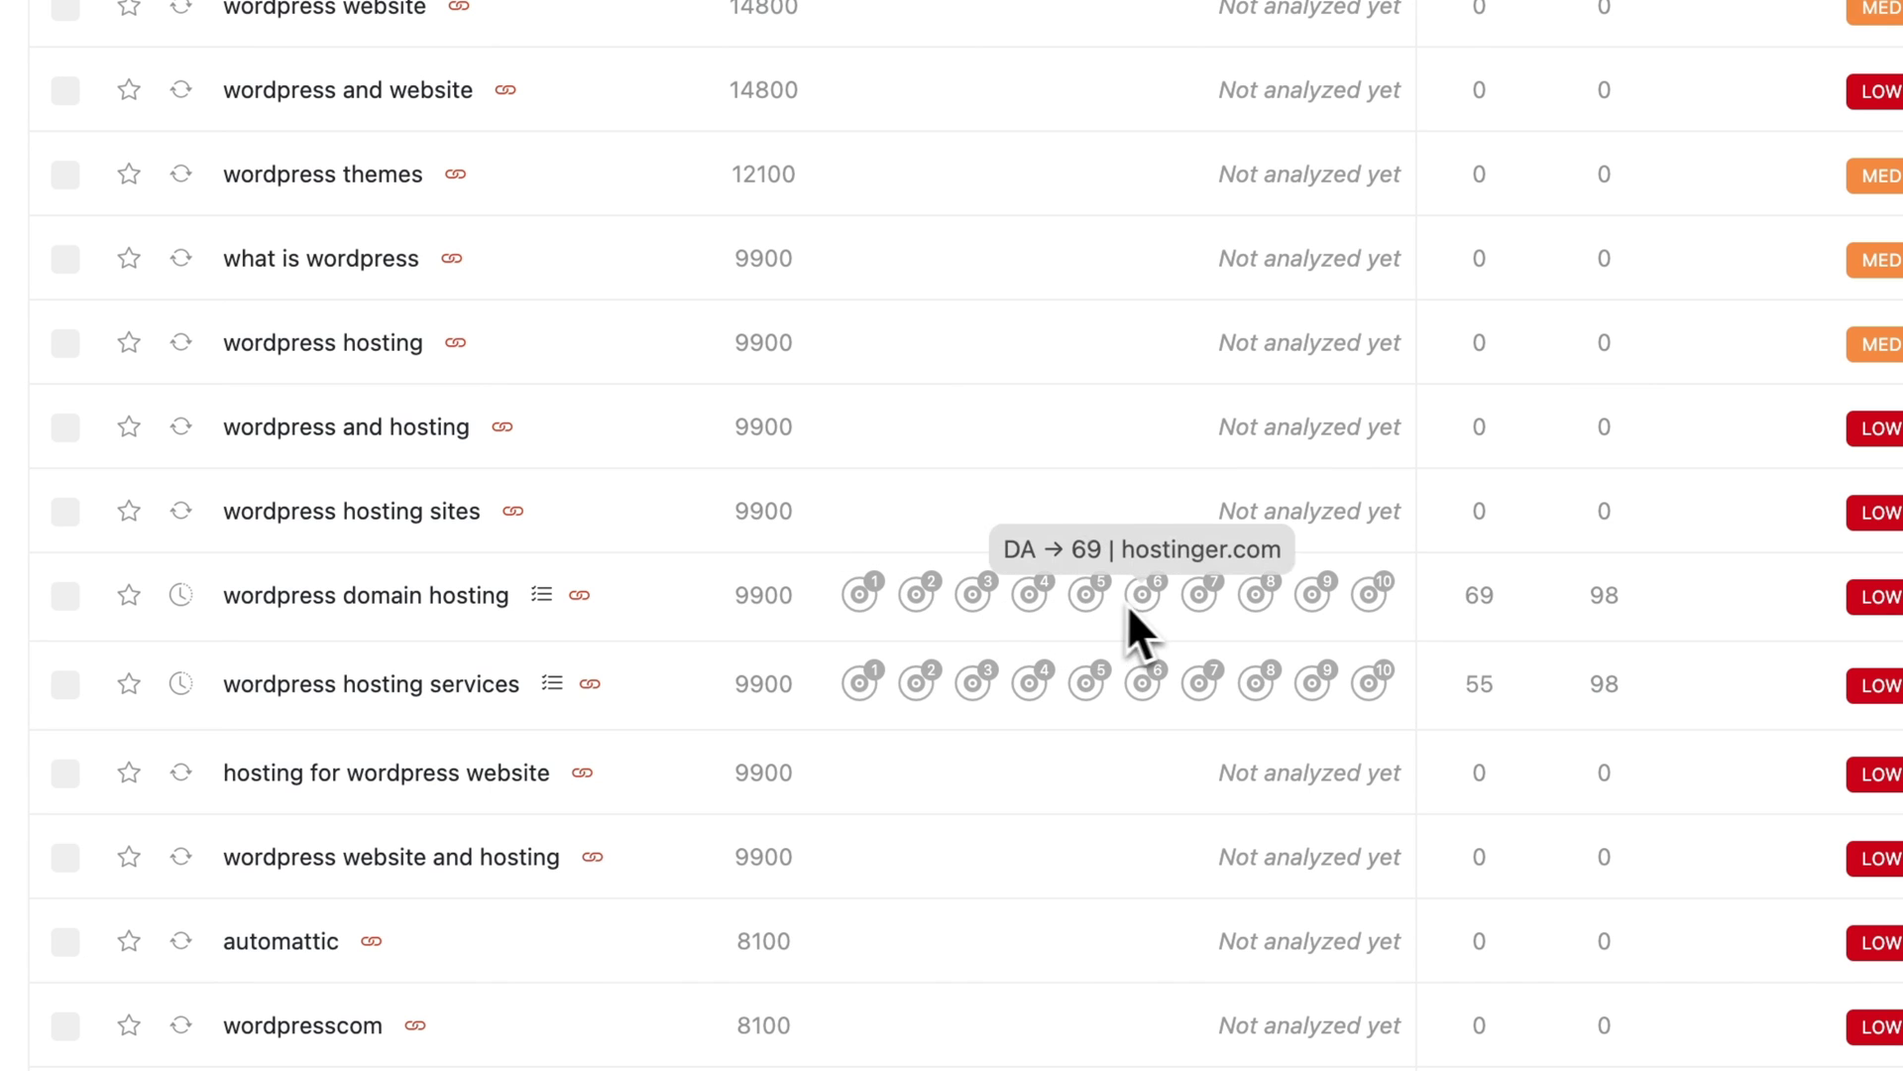
{"action": "scroll", "coordinate": [1193, 605], "scroll_direction": "down", "scroll_amount": 5}
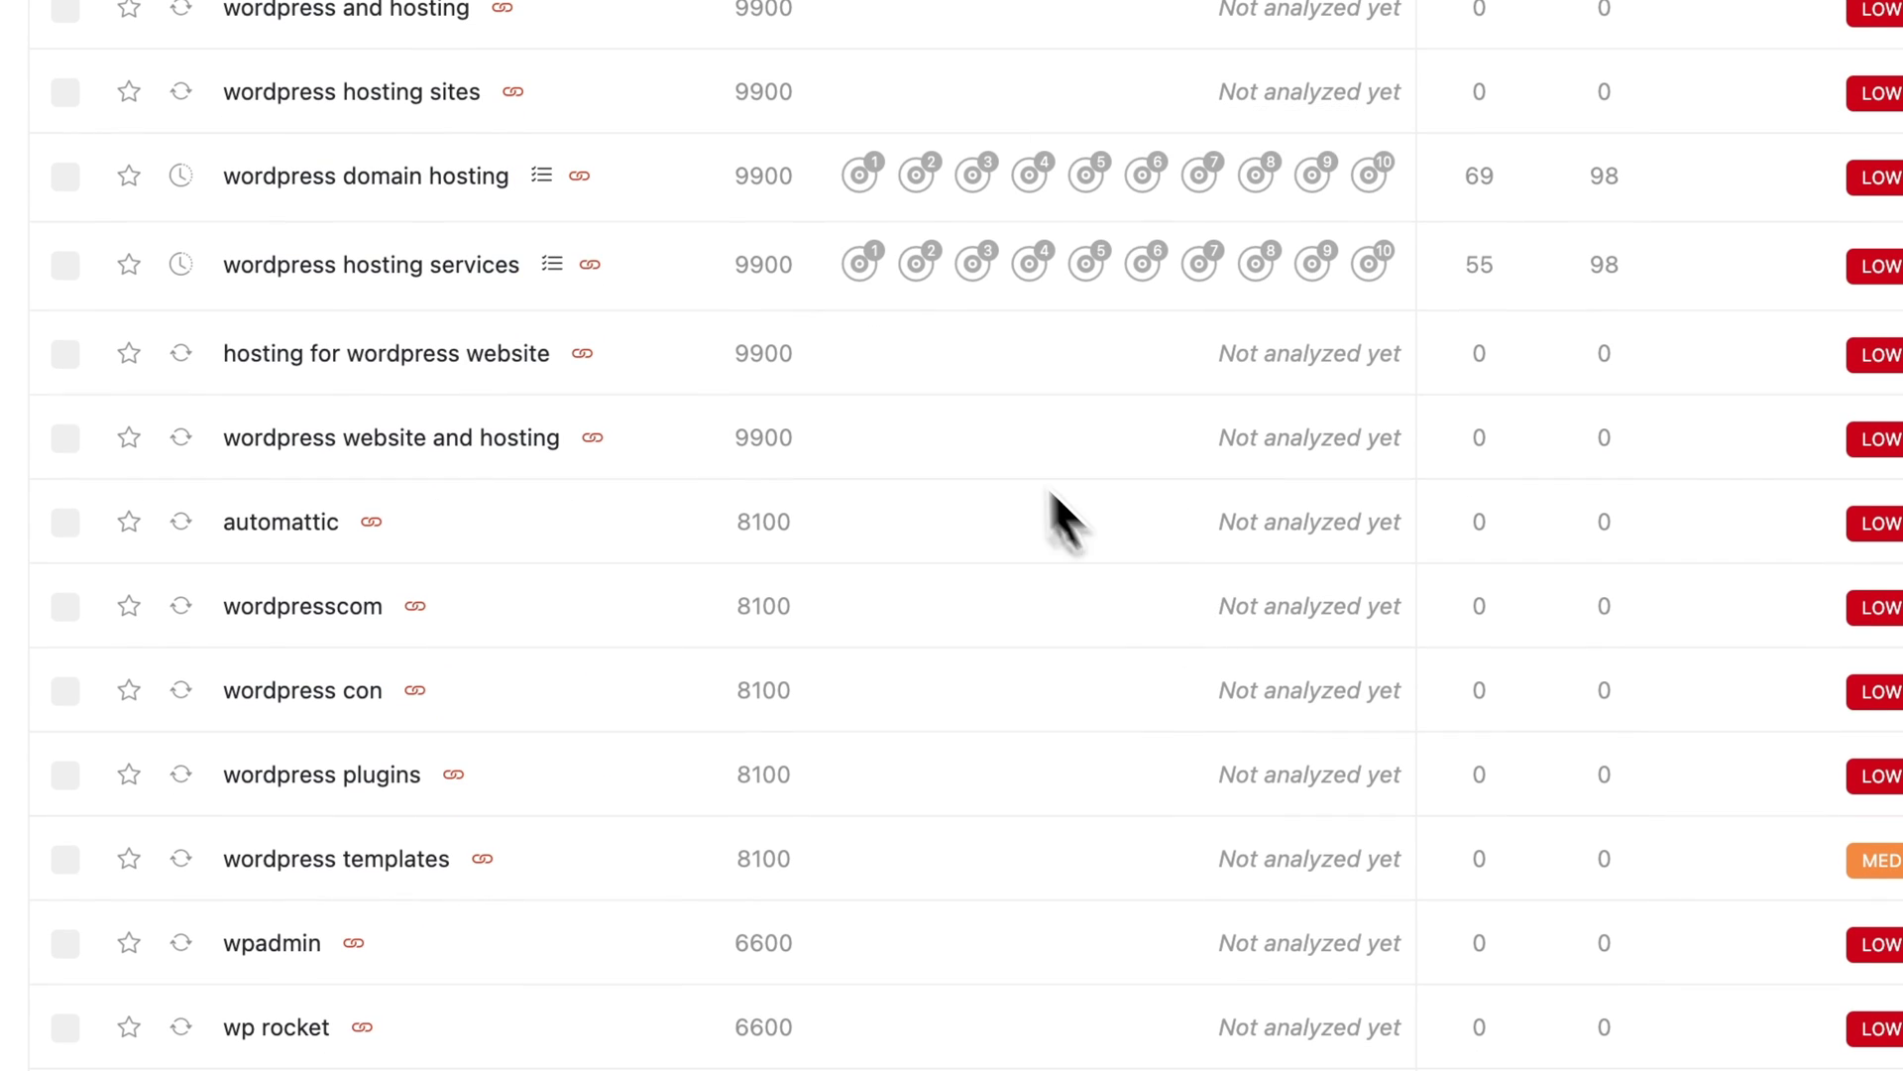
{"action": "scroll", "coordinate": [898, 297], "scroll_direction": "down", "scroll_amount": 6}
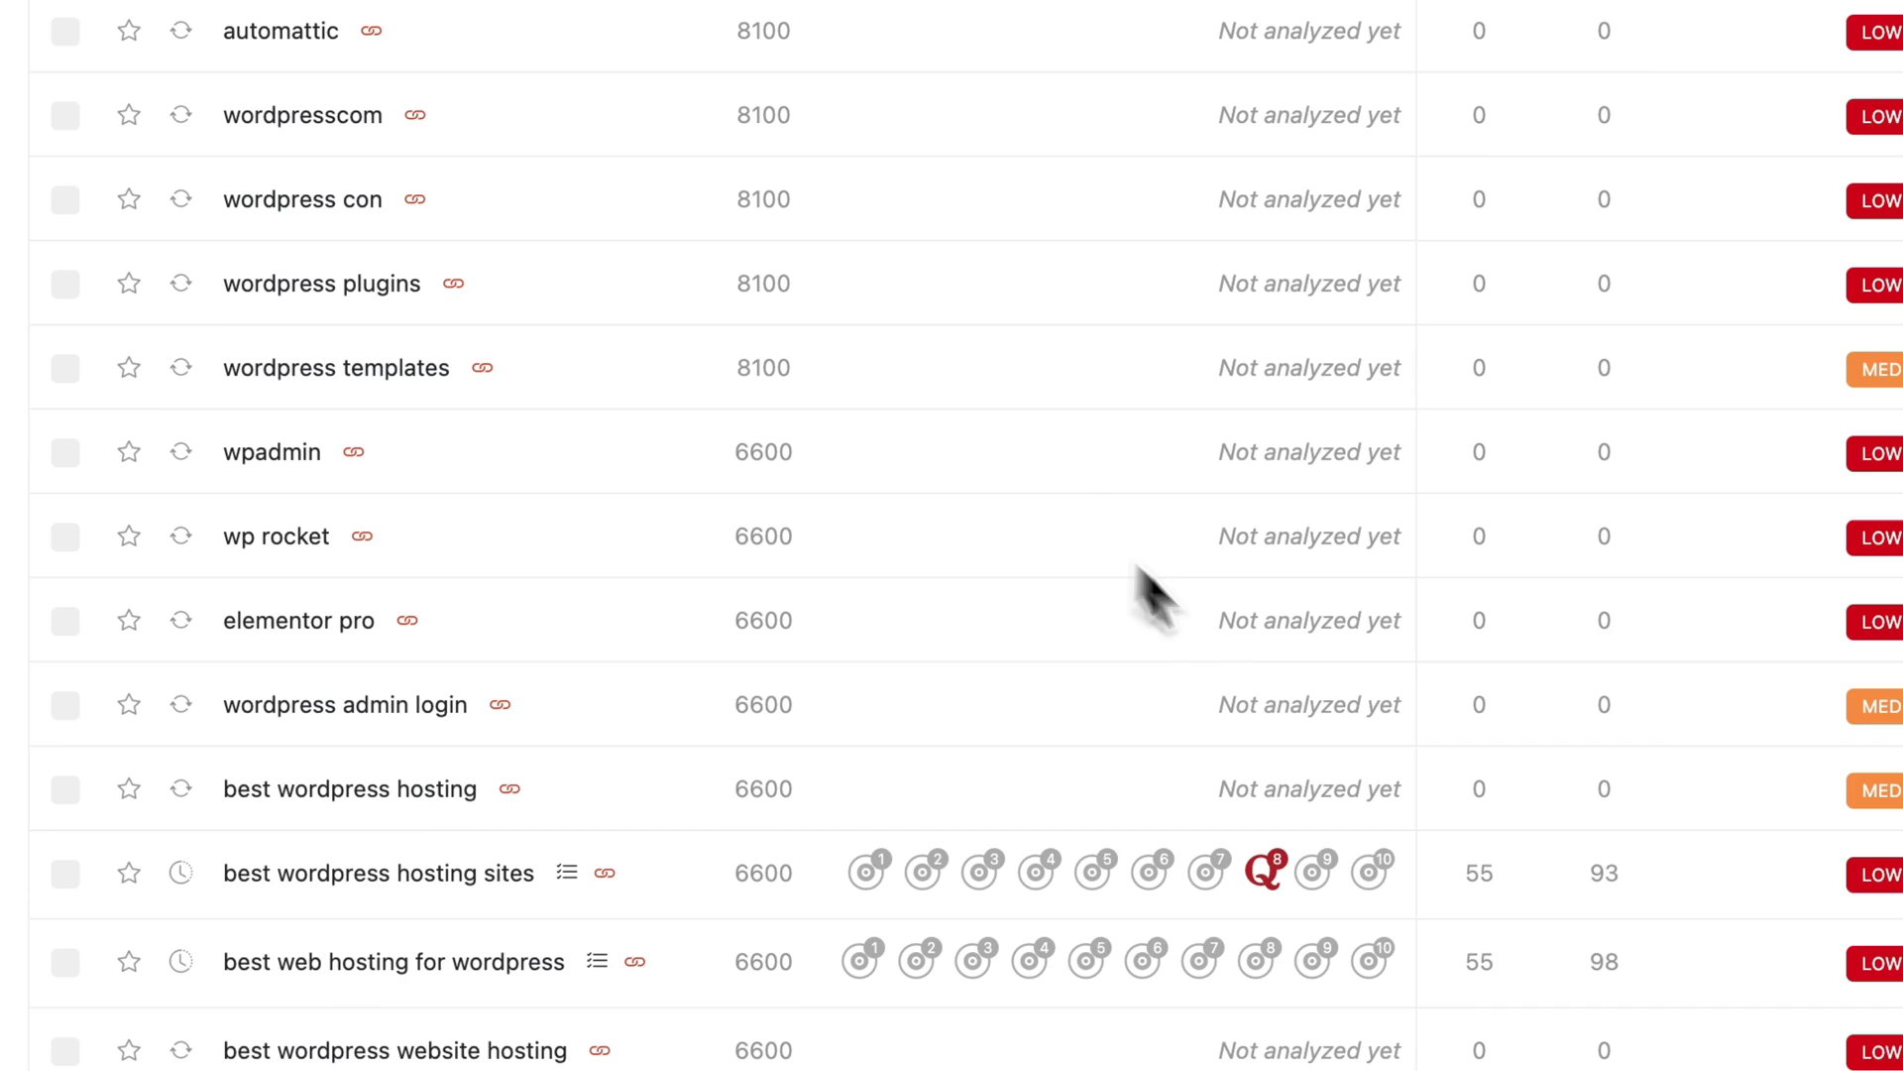
{"action": "mouse_move", "coordinate": [1131, 725]}
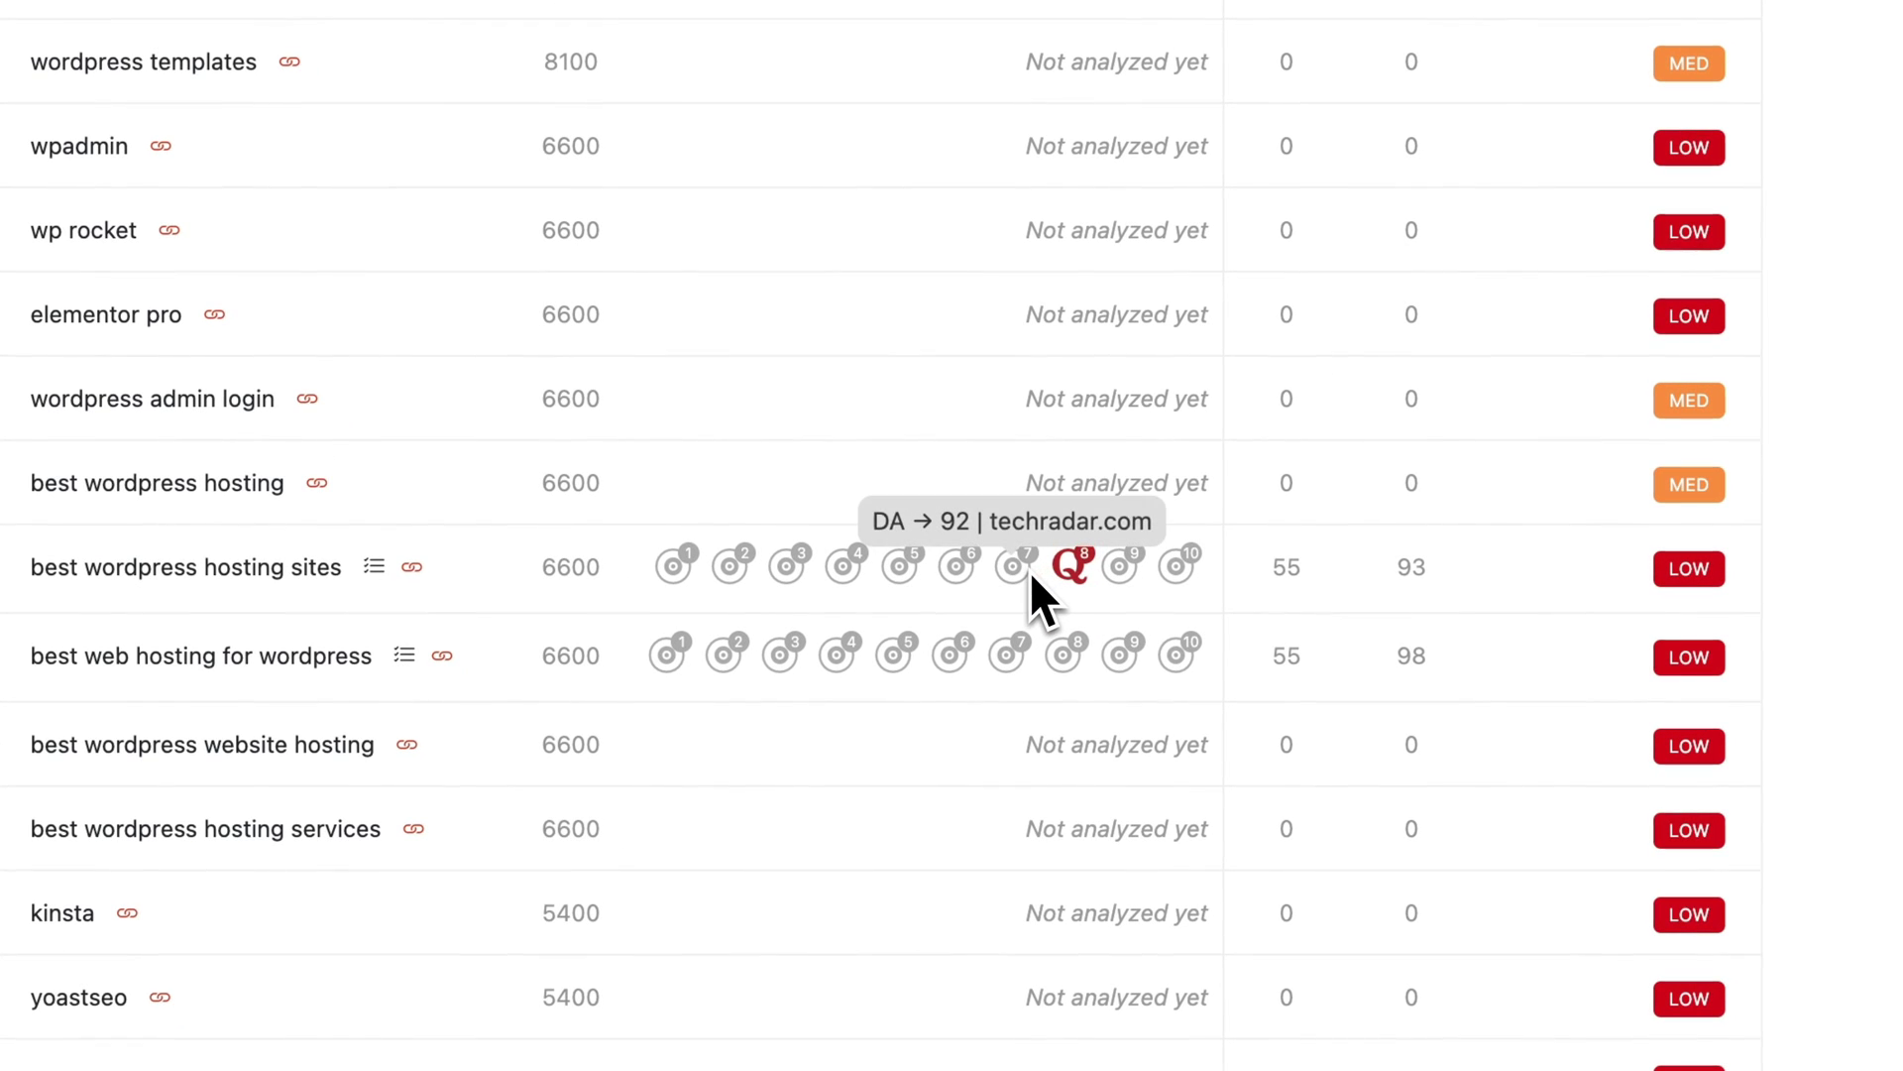
{"action": "mouse_move", "coordinate": [926, 578]}
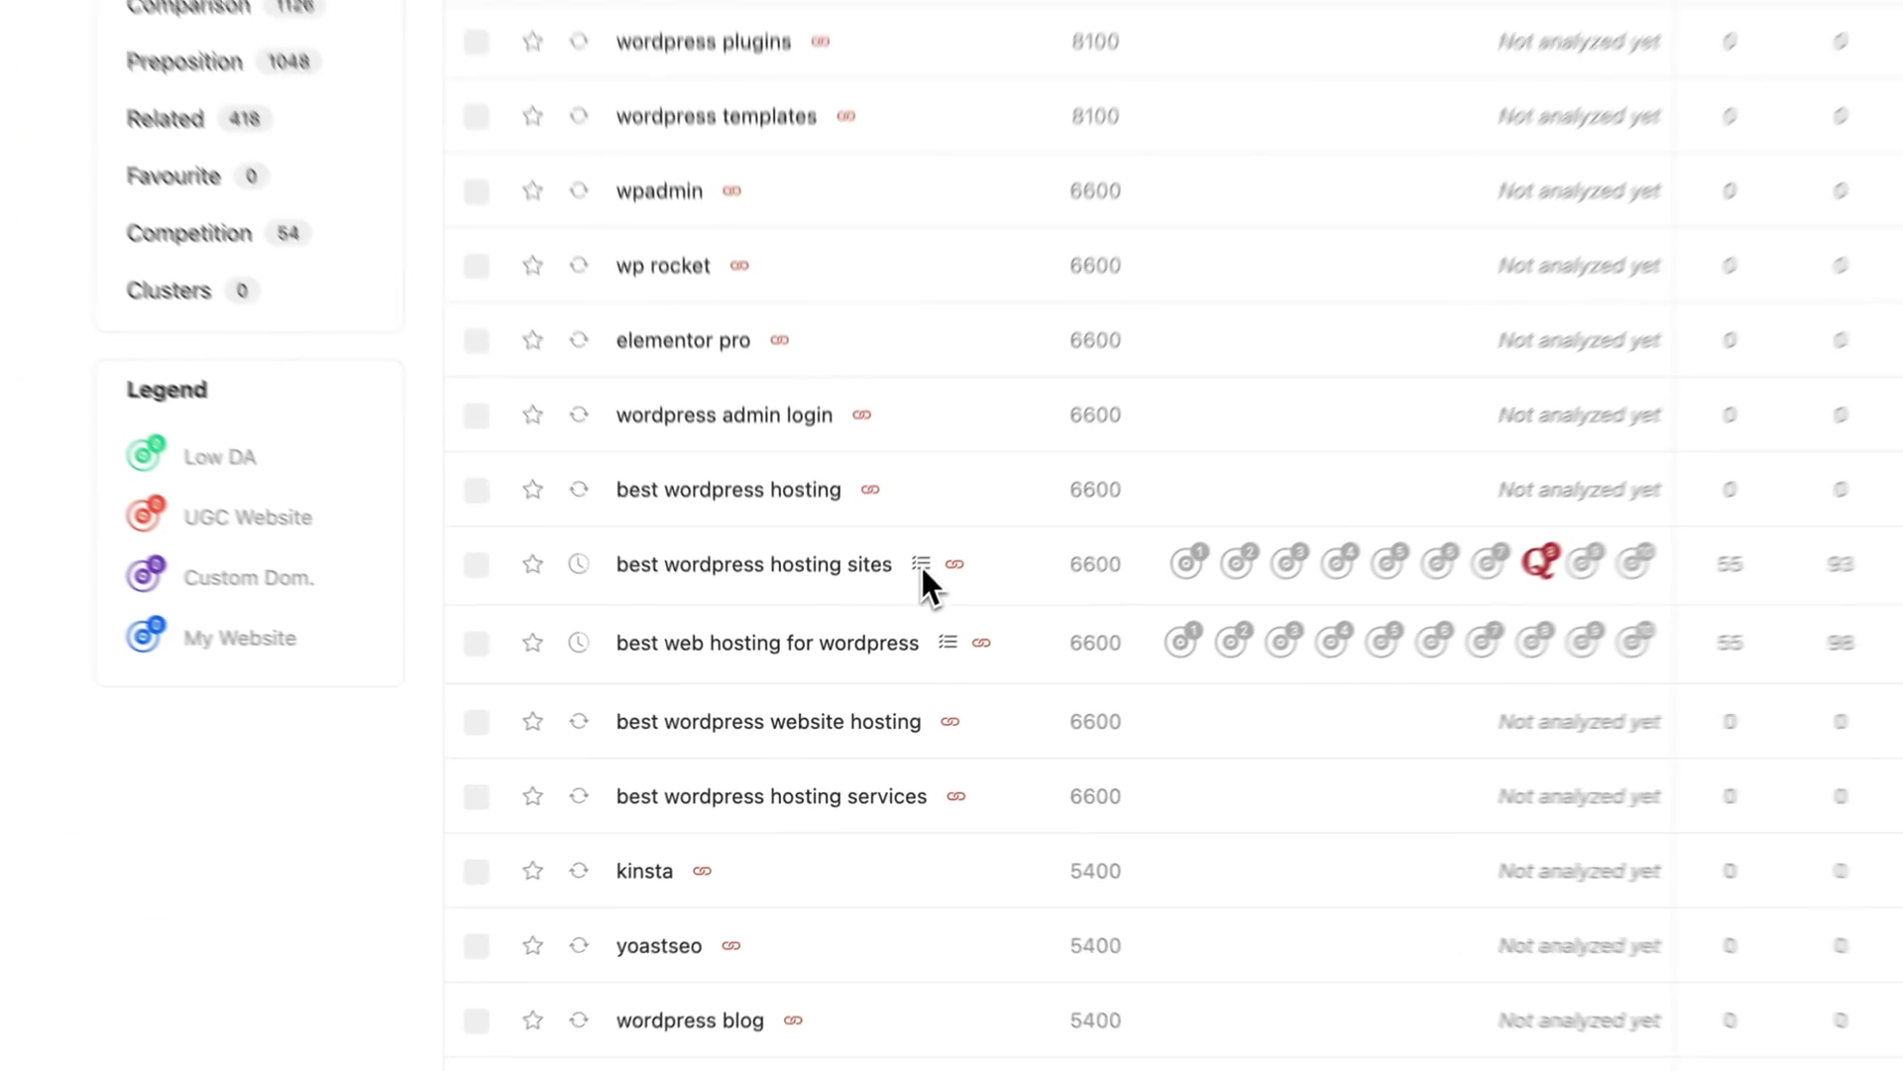
Open search results for best wordpress hosting sites with People Also Ask and Ads Results expanded.
{"action": "left_click", "coordinate": [921, 563]}
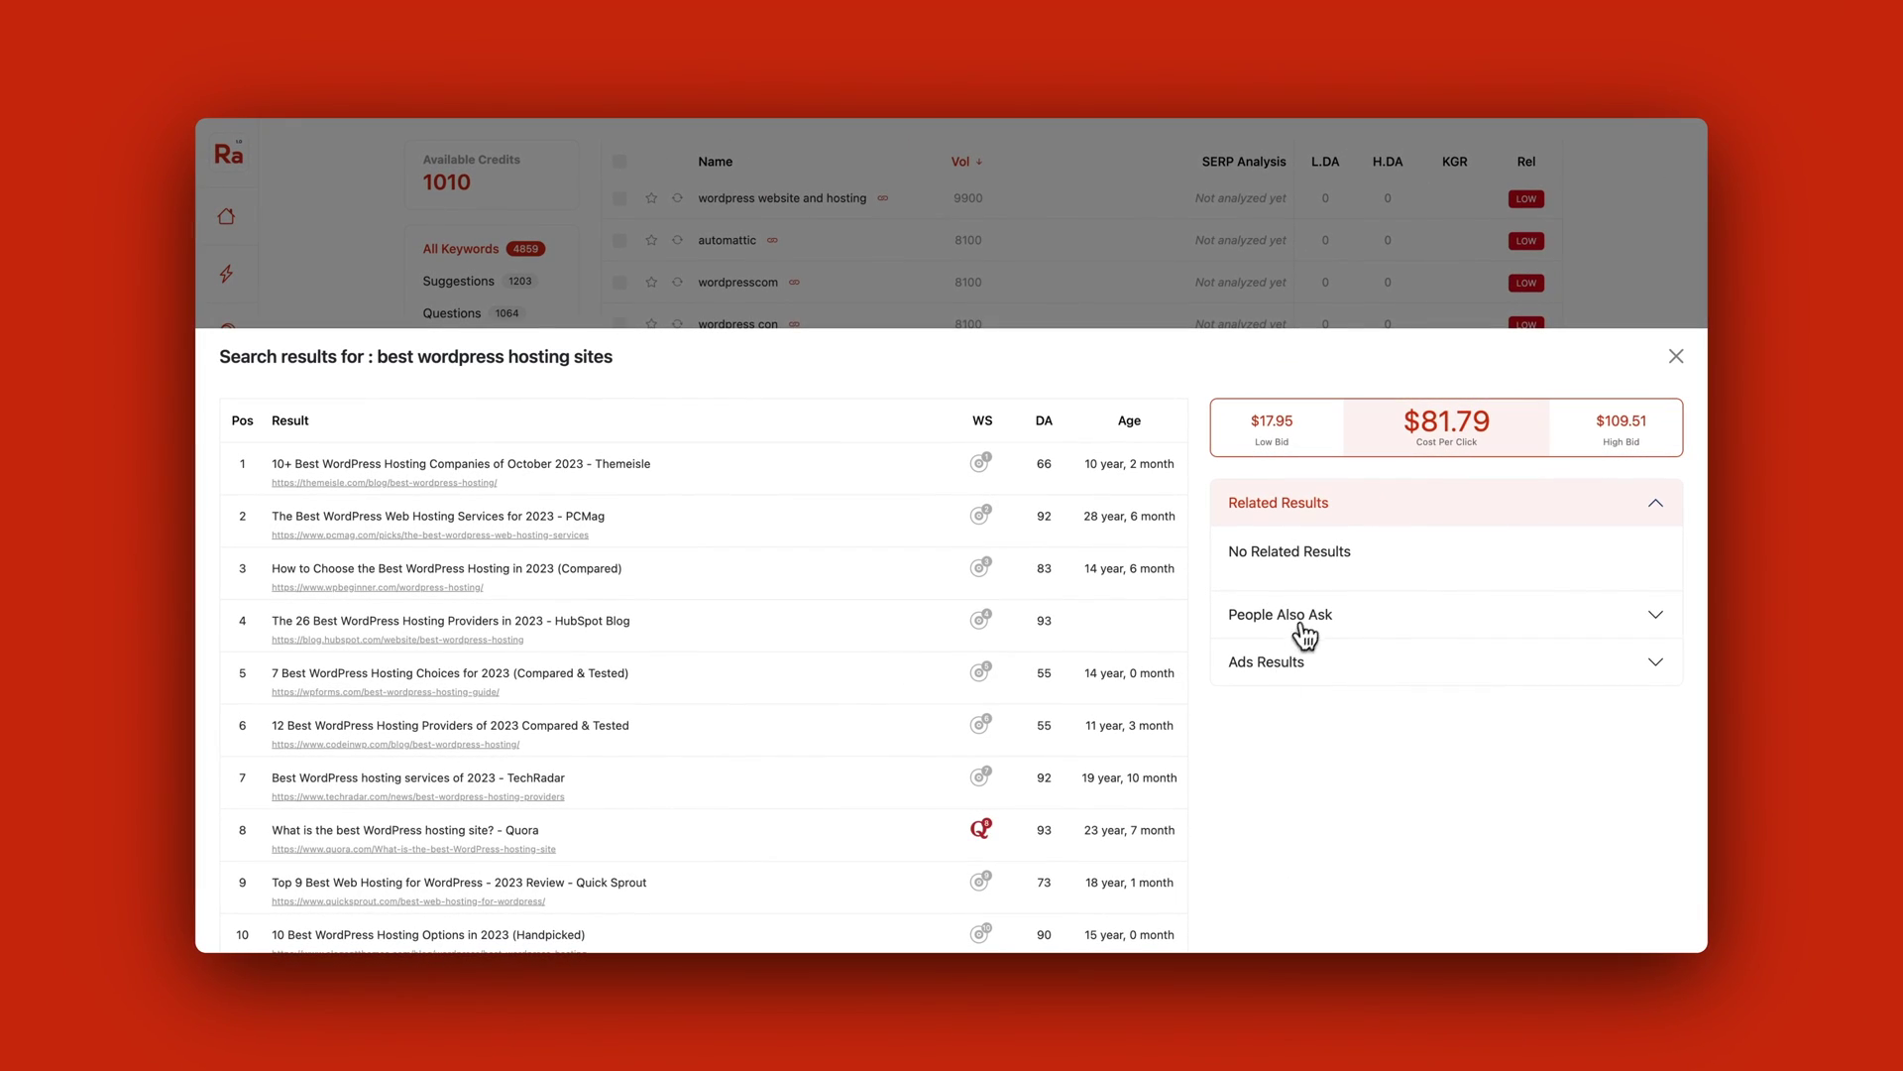
{"action": "left_click", "coordinate": [1305, 616]}
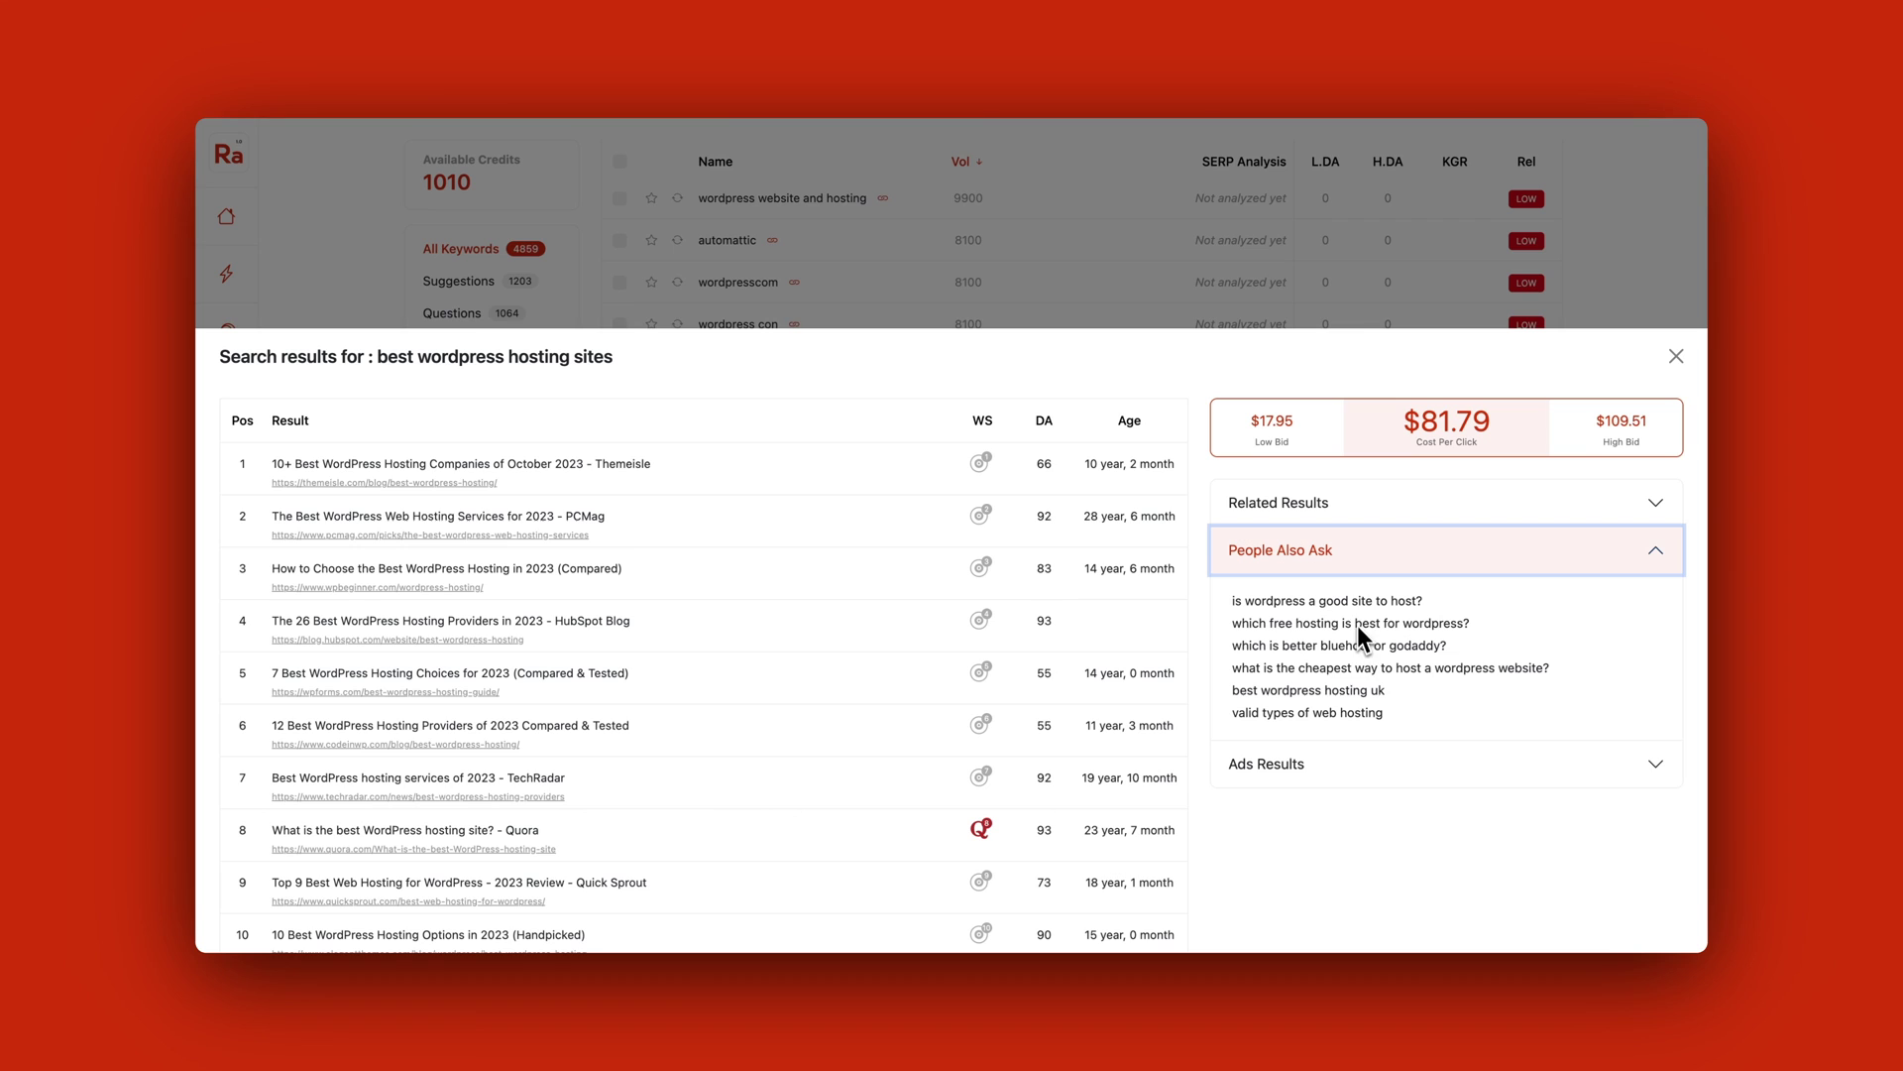
{"action": "left_click", "coordinate": [1318, 763]}
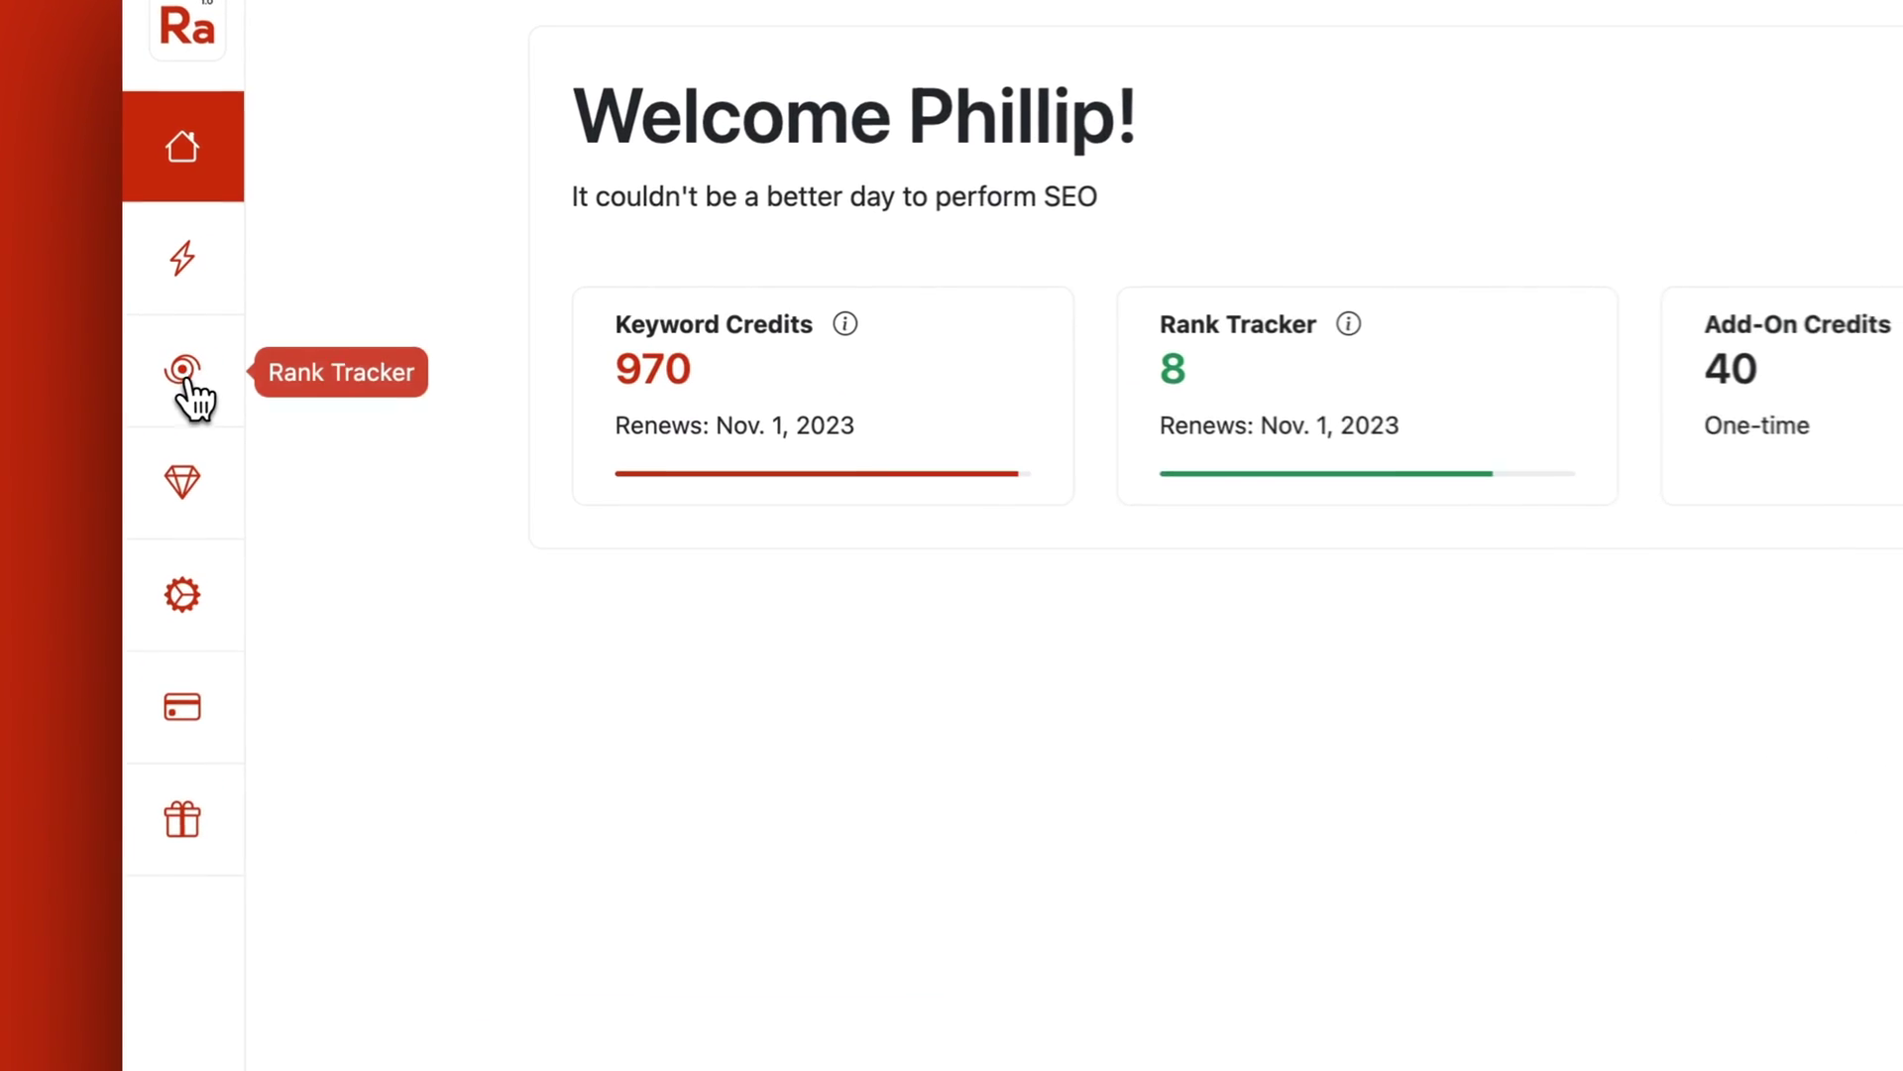
Track the keyword 'lowfruits review' for the review article's URL in Rank Tracker.
{"action": "left_click", "coordinate": [226, 331]}
{"action": "left_click", "coordinate": [694, 290]}
{"action": "type", "text": "lowfruits review"}
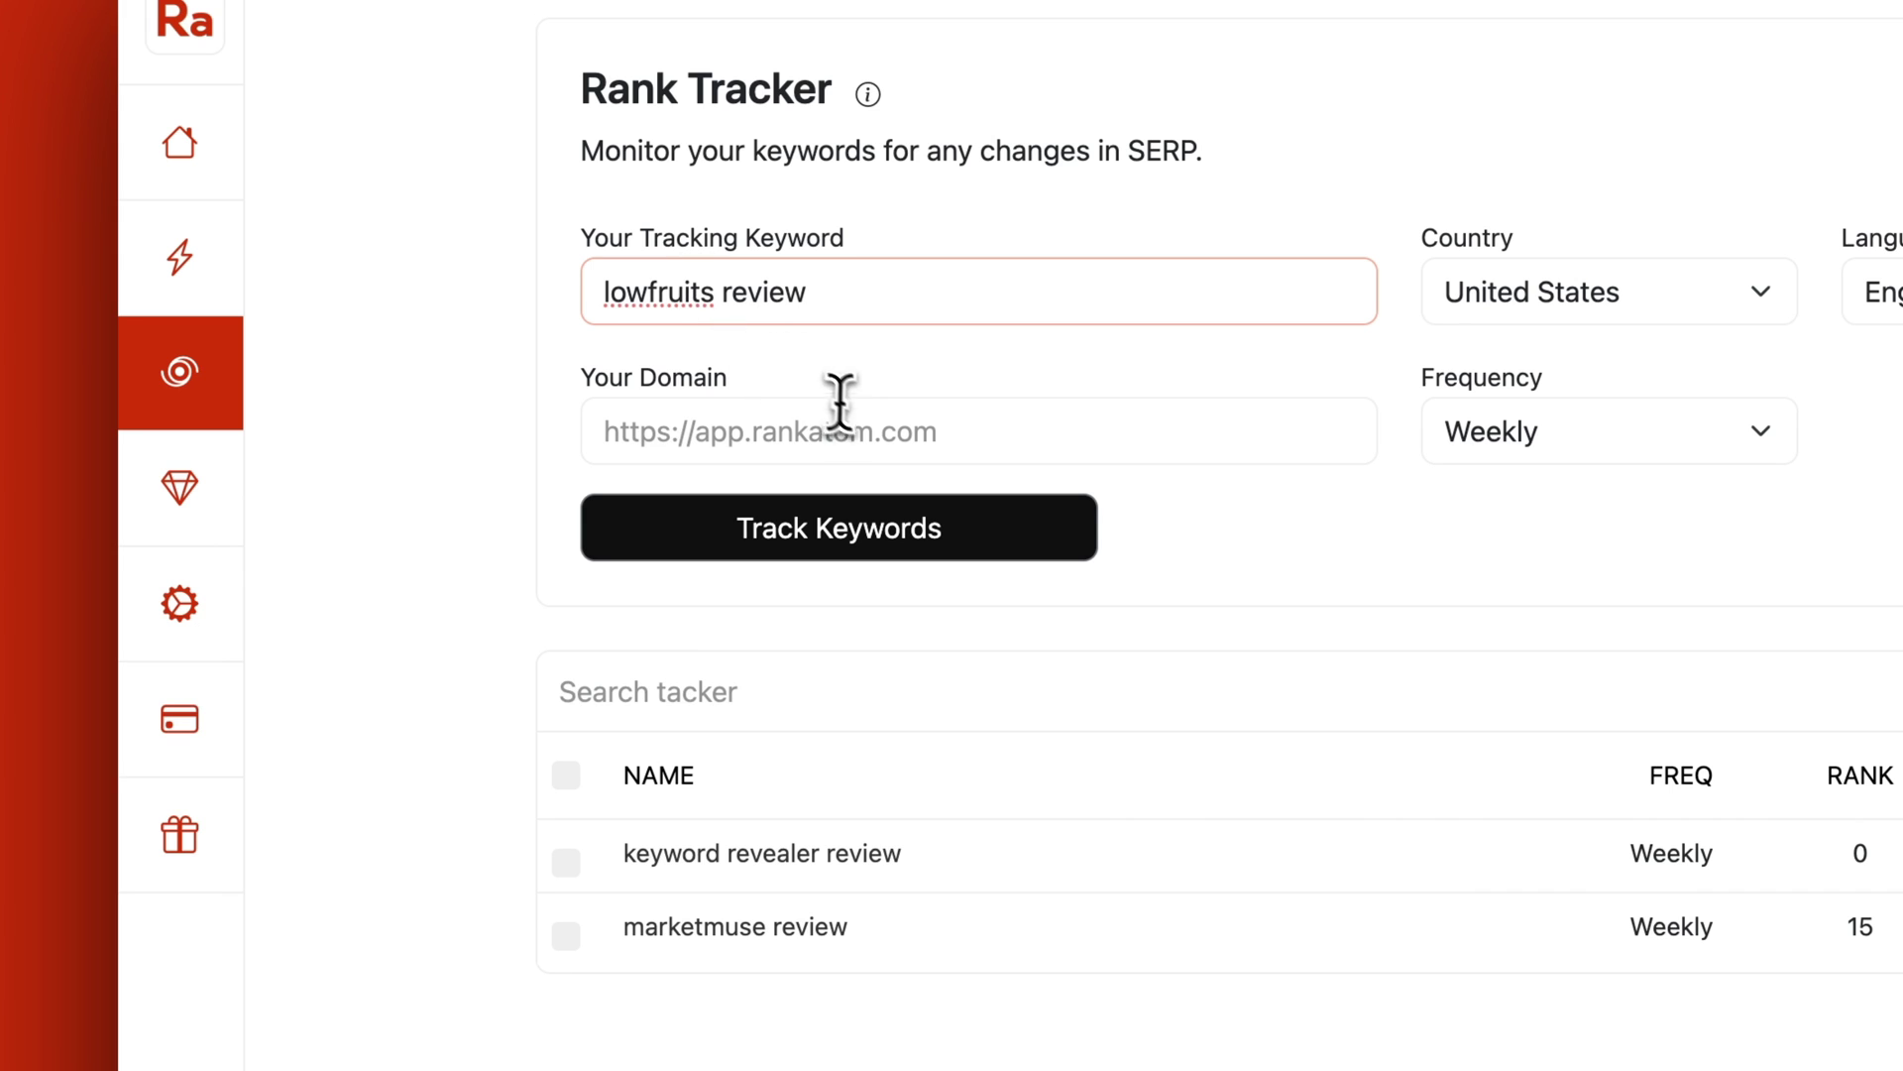
{"action": "left_click", "coordinate": [847, 422]}
{"action": "type", "text": "https://phillipstemann.com/lowfruits-review-the-best-keyword-research-tool-ive-tried/"}
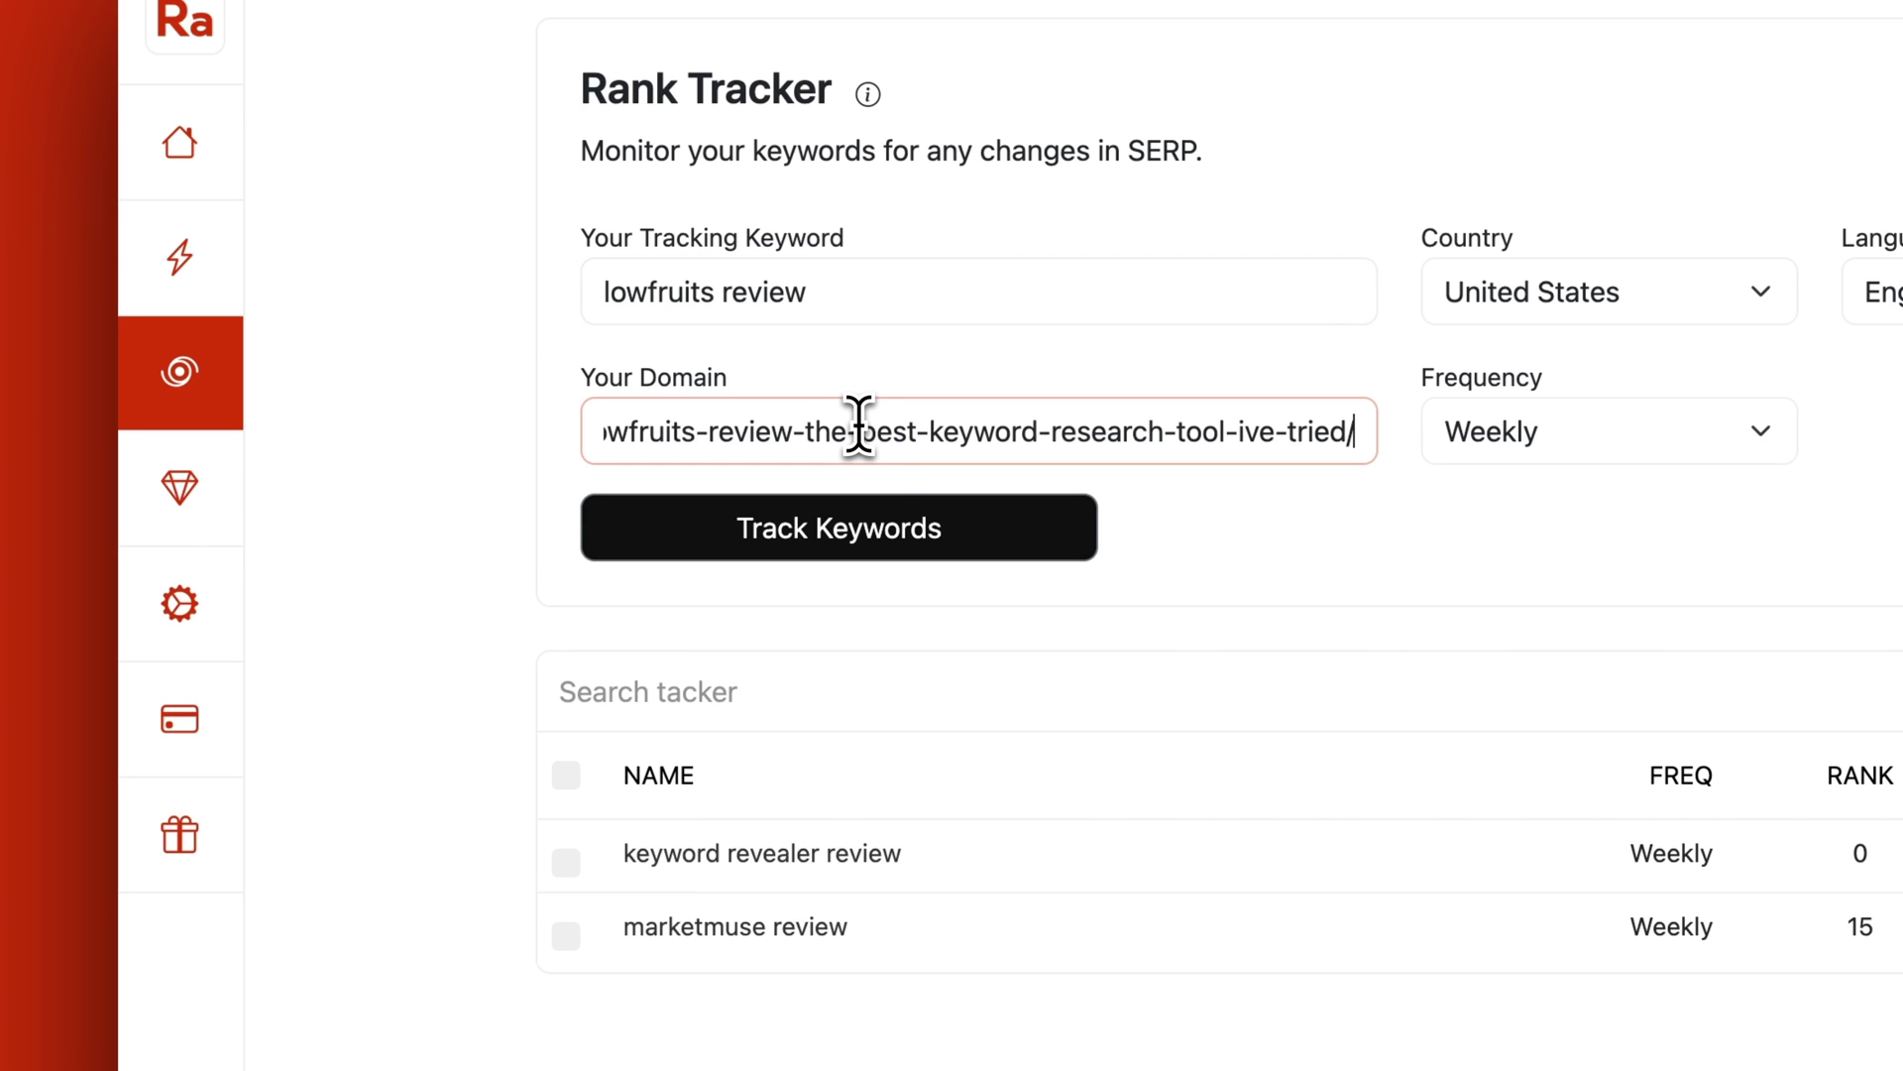
{"action": "left_click", "coordinate": [904, 536]}
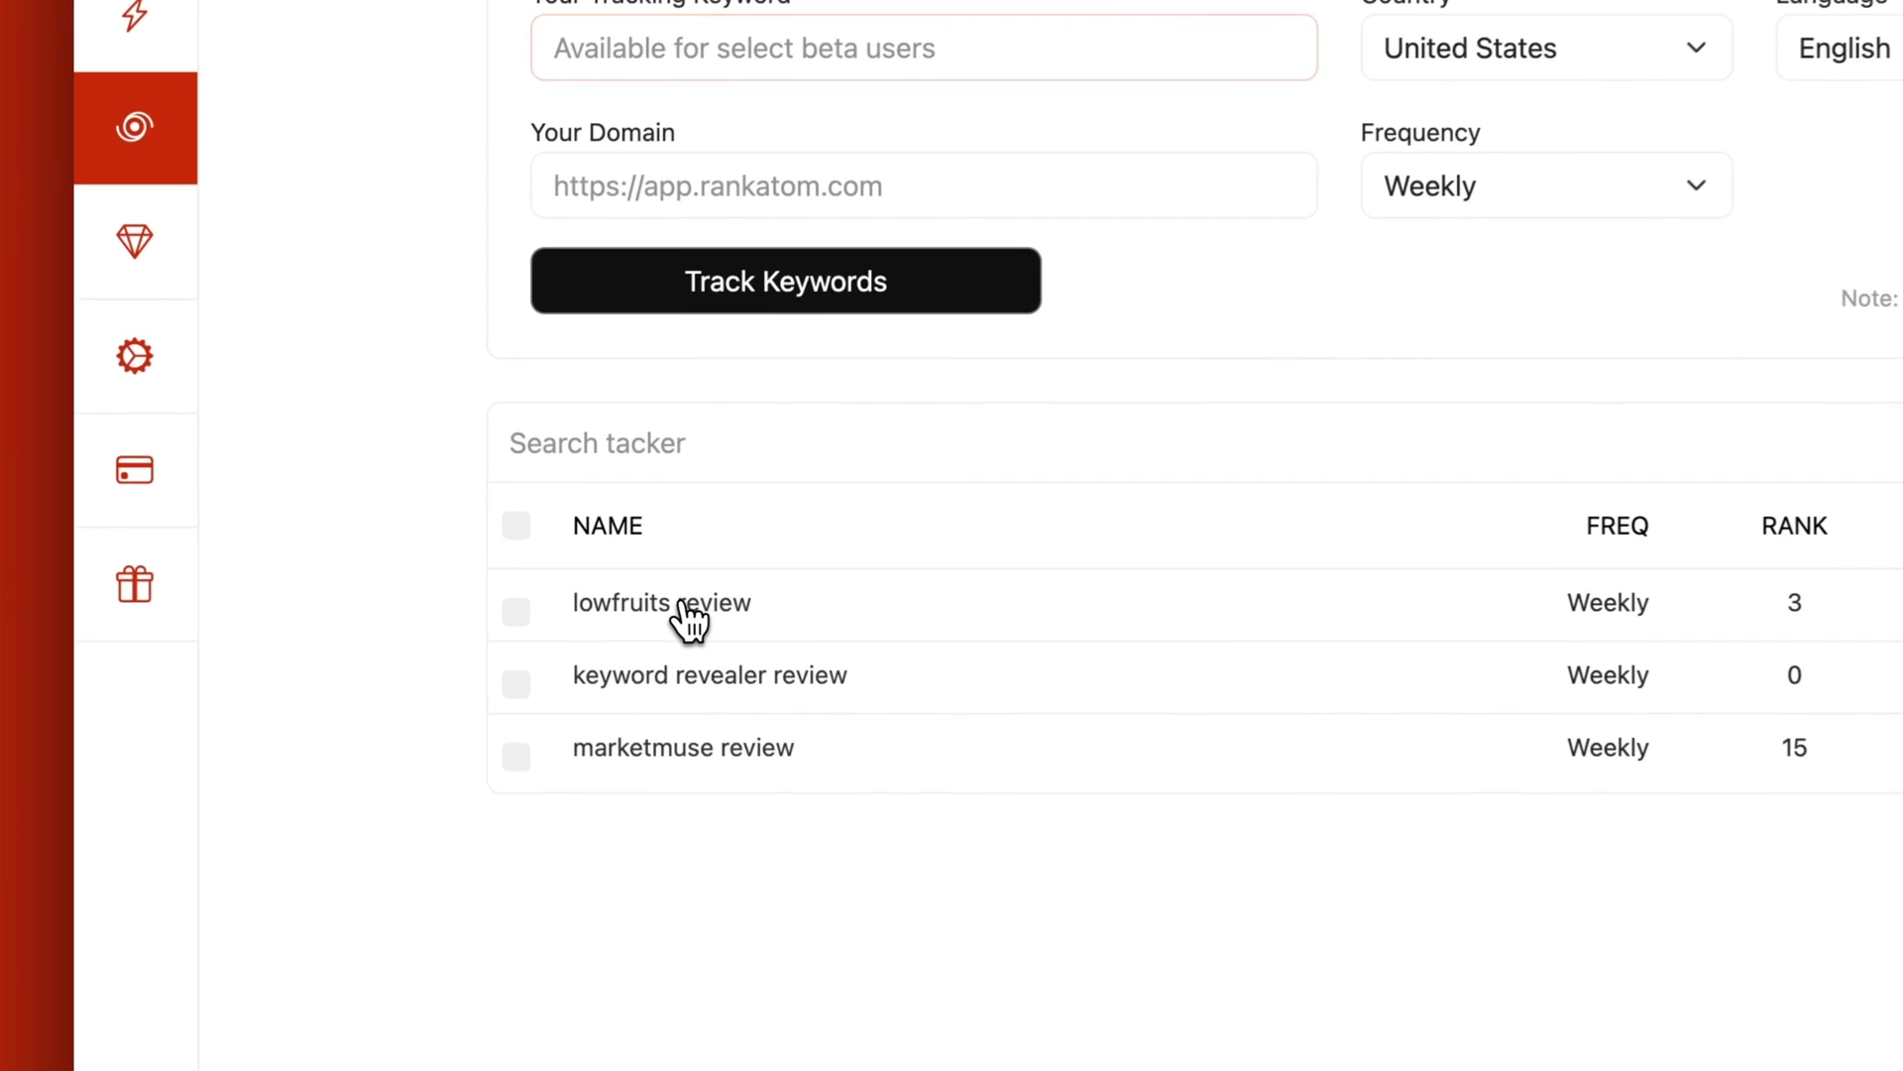
Open the rank history for lowfruits review and scroll down through it.
{"action": "left_click", "coordinate": [507, 572]}
{"action": "mouse_move", "coordinate": [1483, 539]}
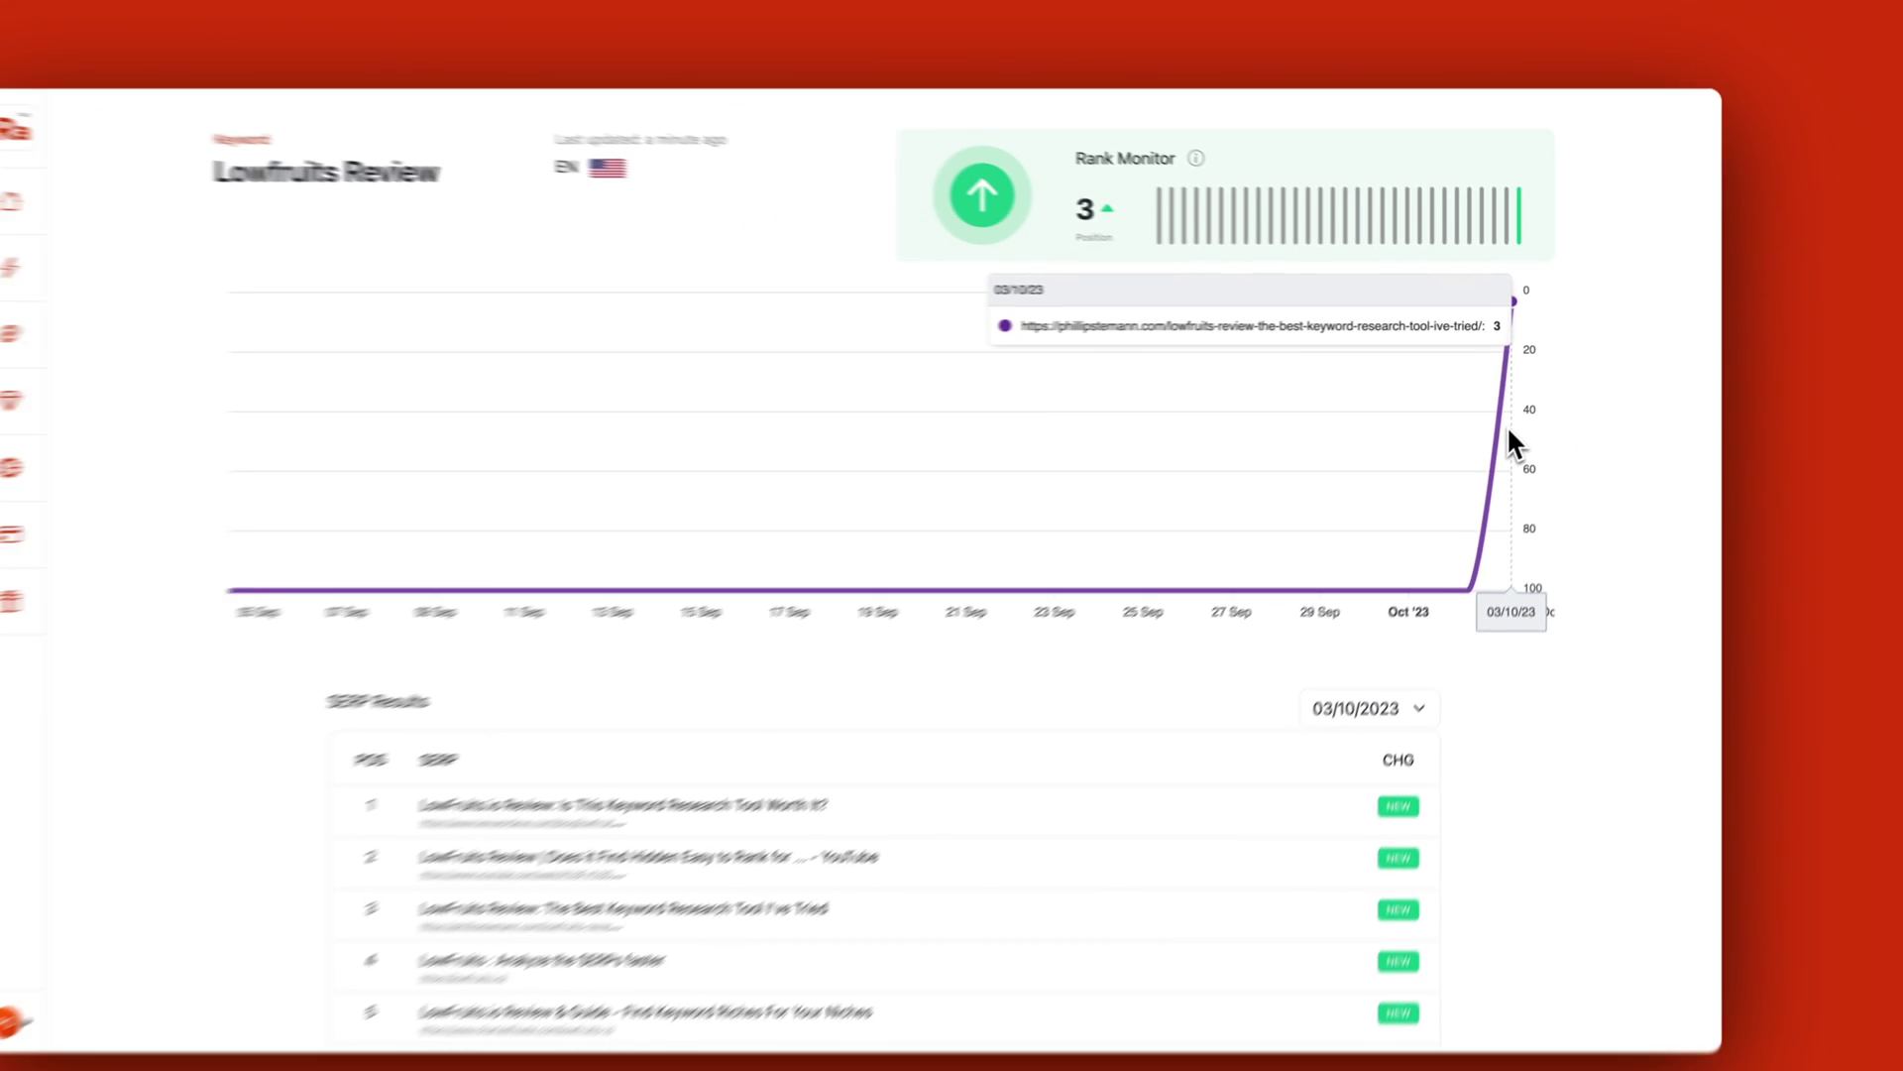
{"action": "scroll", "coordinate": [1377, 494], "scroll_direction": "down", "scroll_amount": 3}
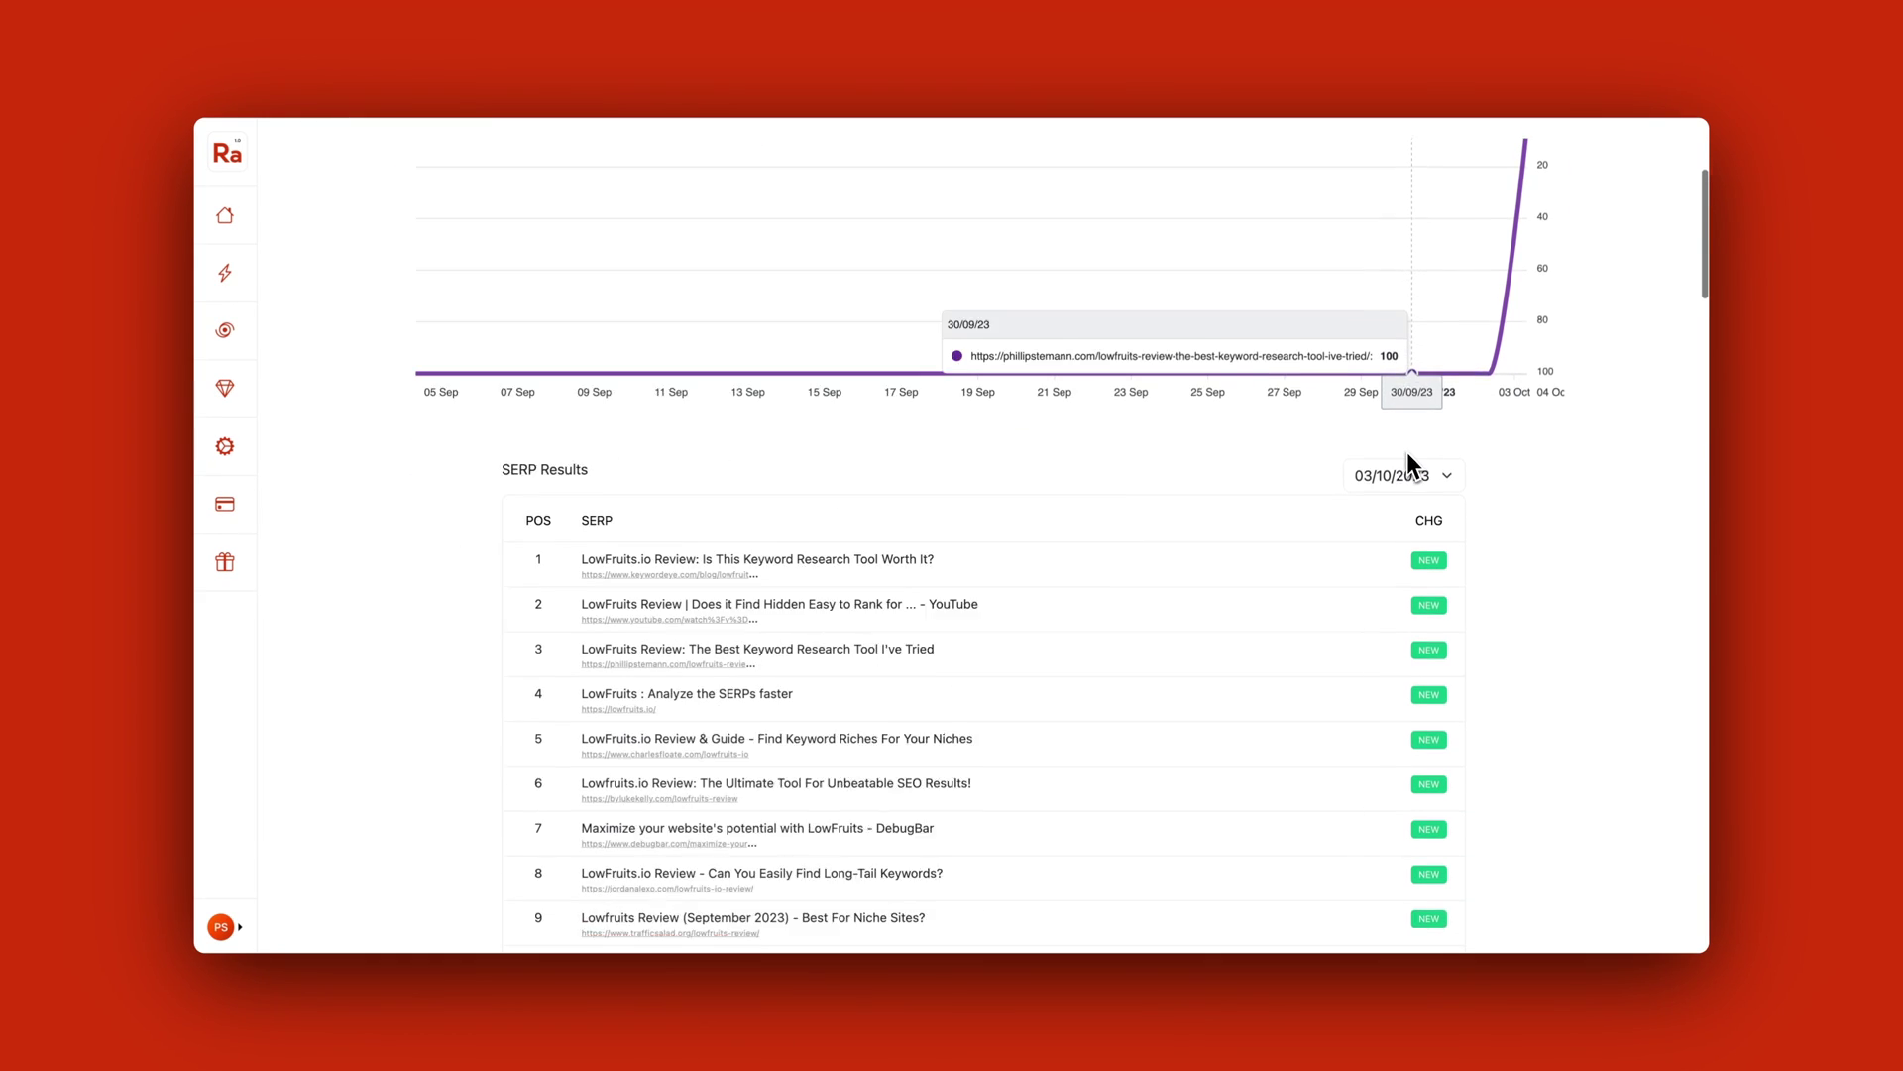
{"action": "scroll", "coordinate": [1409, 456], "scroll_direction": "down", "scroll_amount": 1}
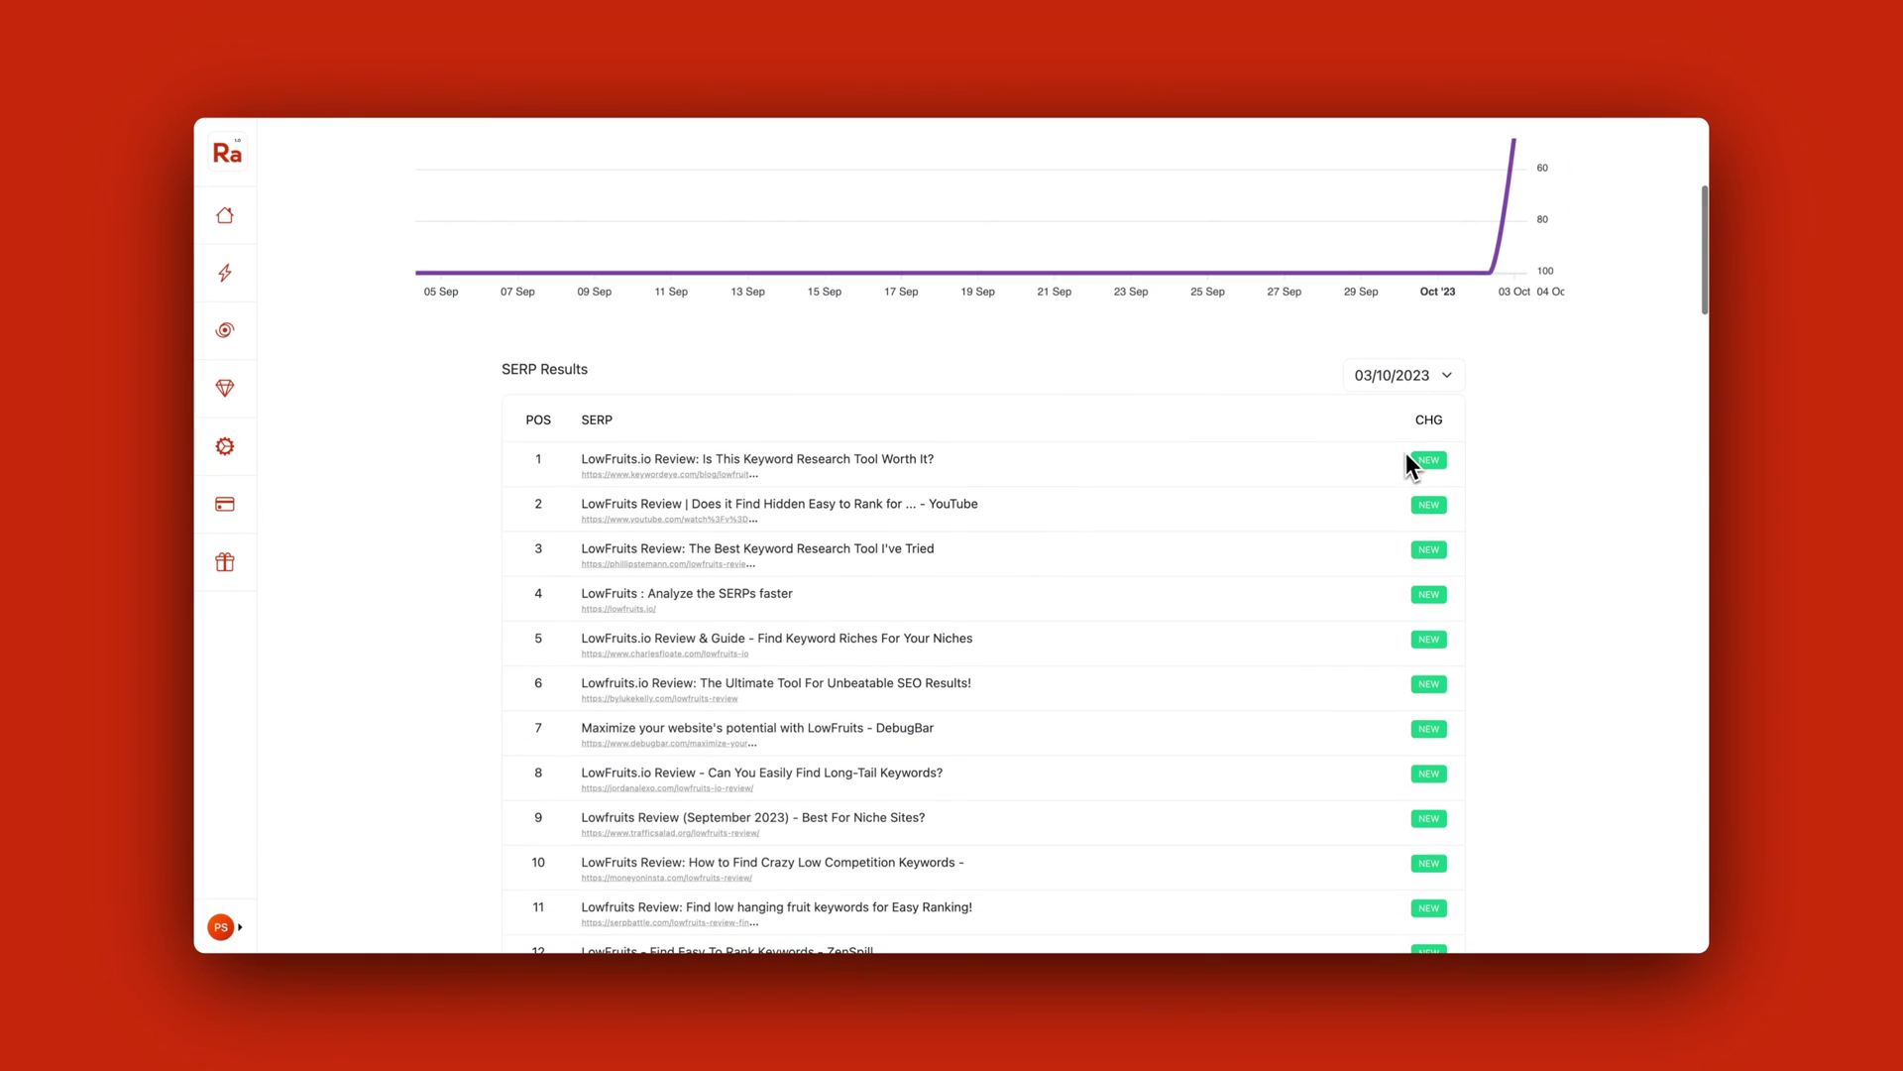
View lowfruits review's SERP results for 02/10/2023, 01/10/2023 and 24/09/2023.
{"action": "left_click", "coordinate": [1405, 378]}
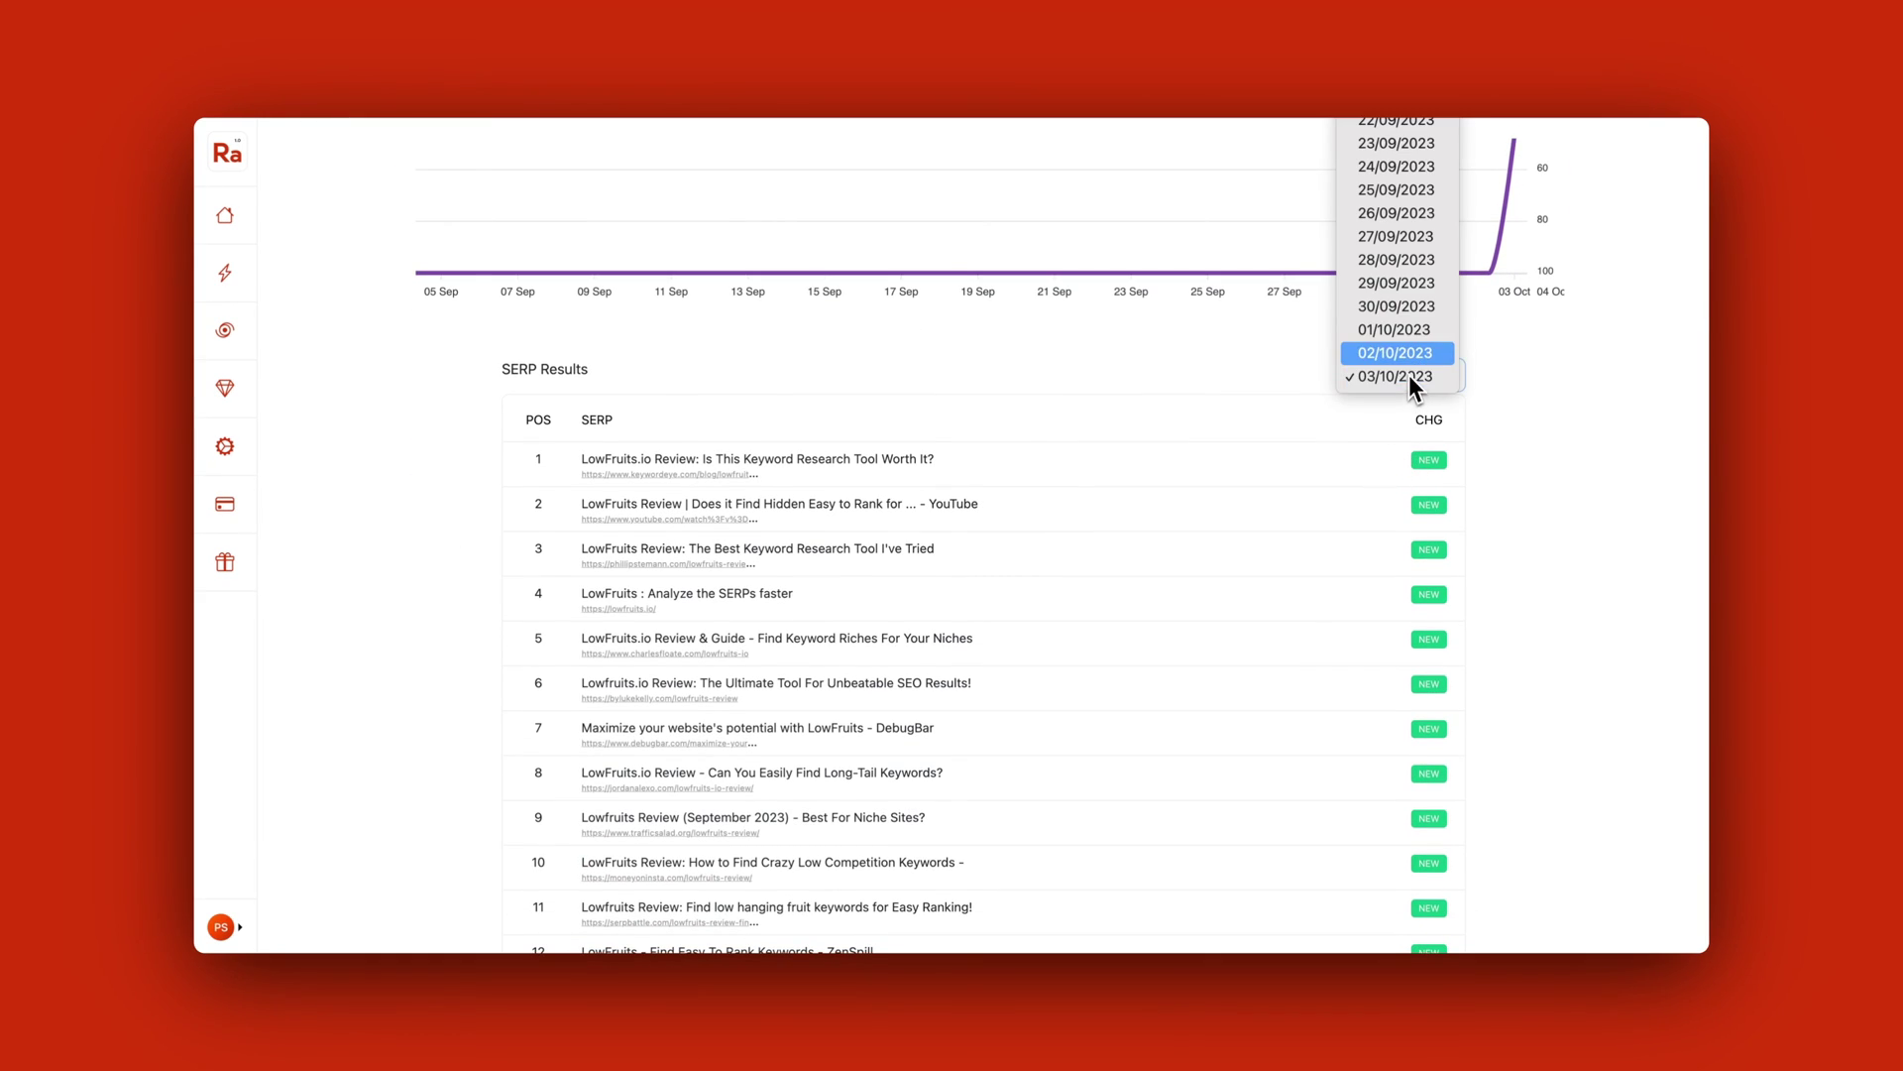
{"action": "left_click", "coordinate": [1410, 355]}
{"action": "left_click", "coordinate": [1406, 378]}
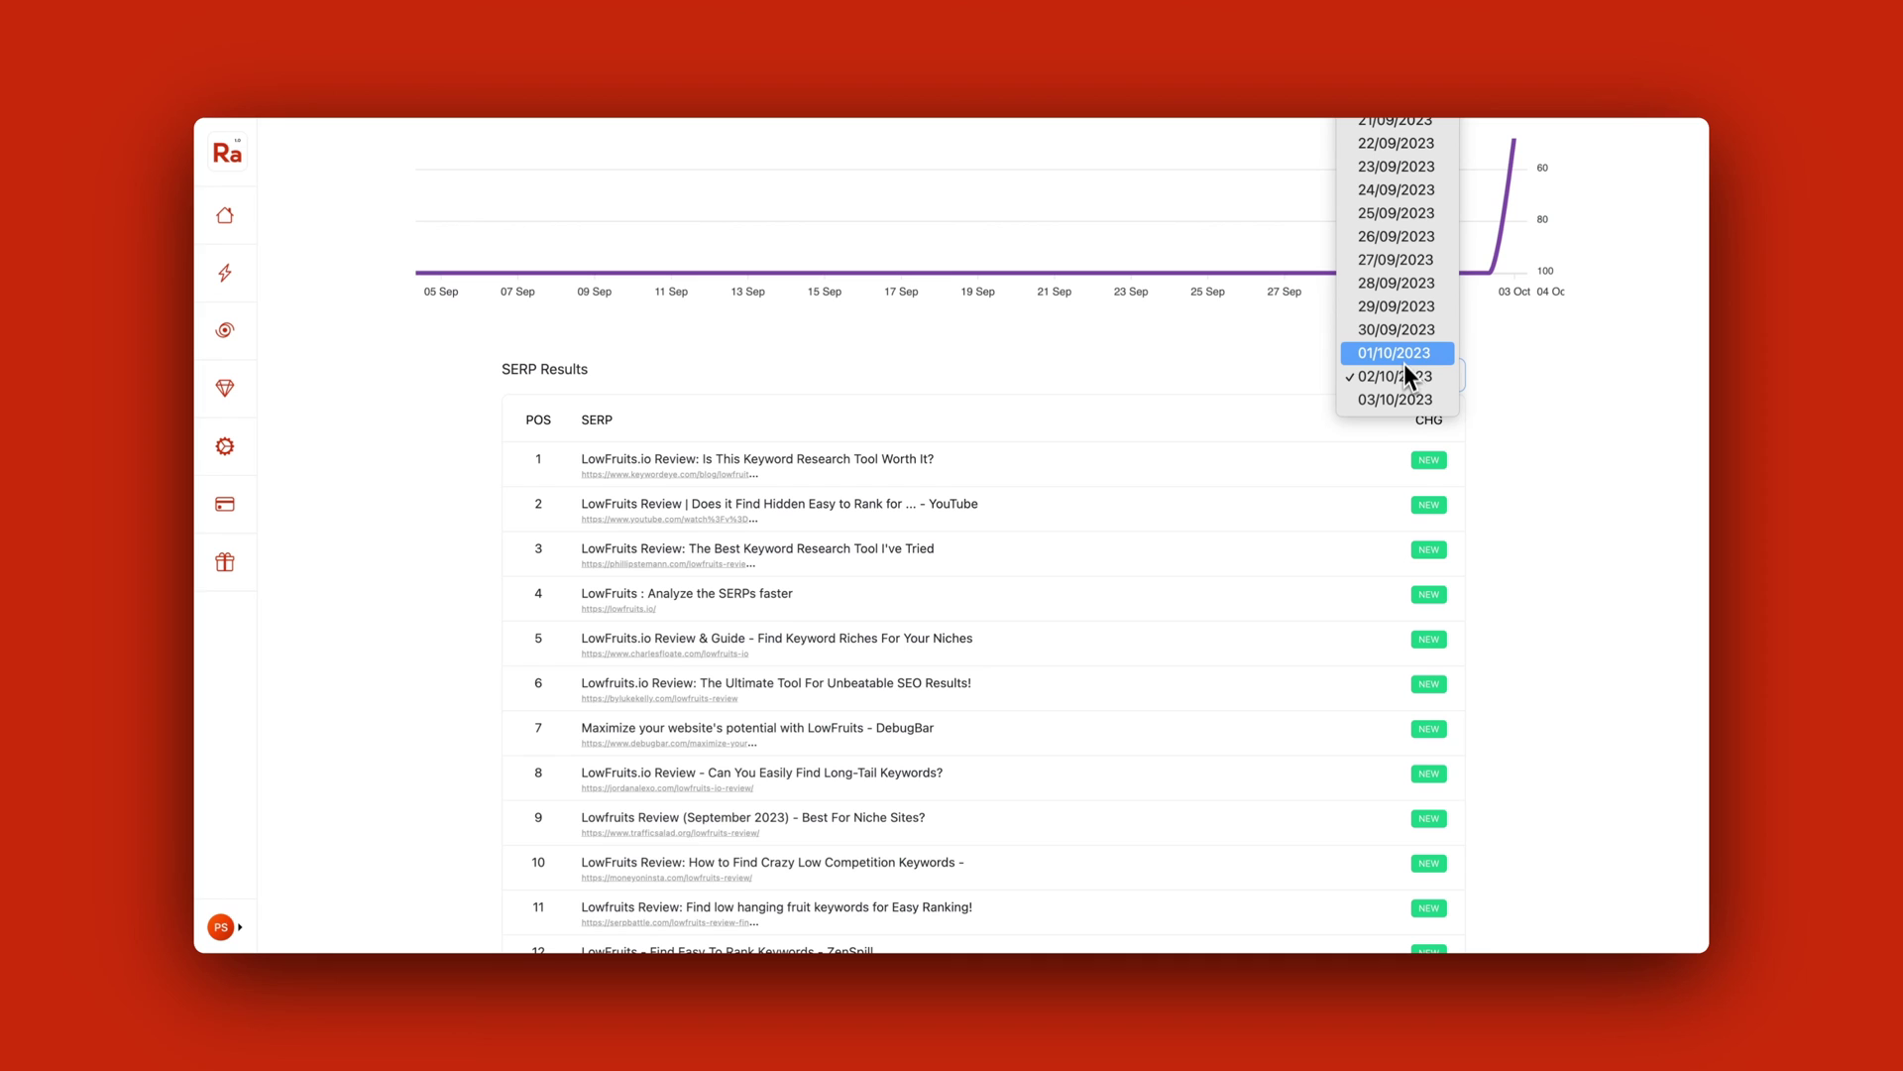
{"action": "left_click", "coordinate": [1404, 354]}
{"action": "left_click", "coordinate": [1410, 369]}
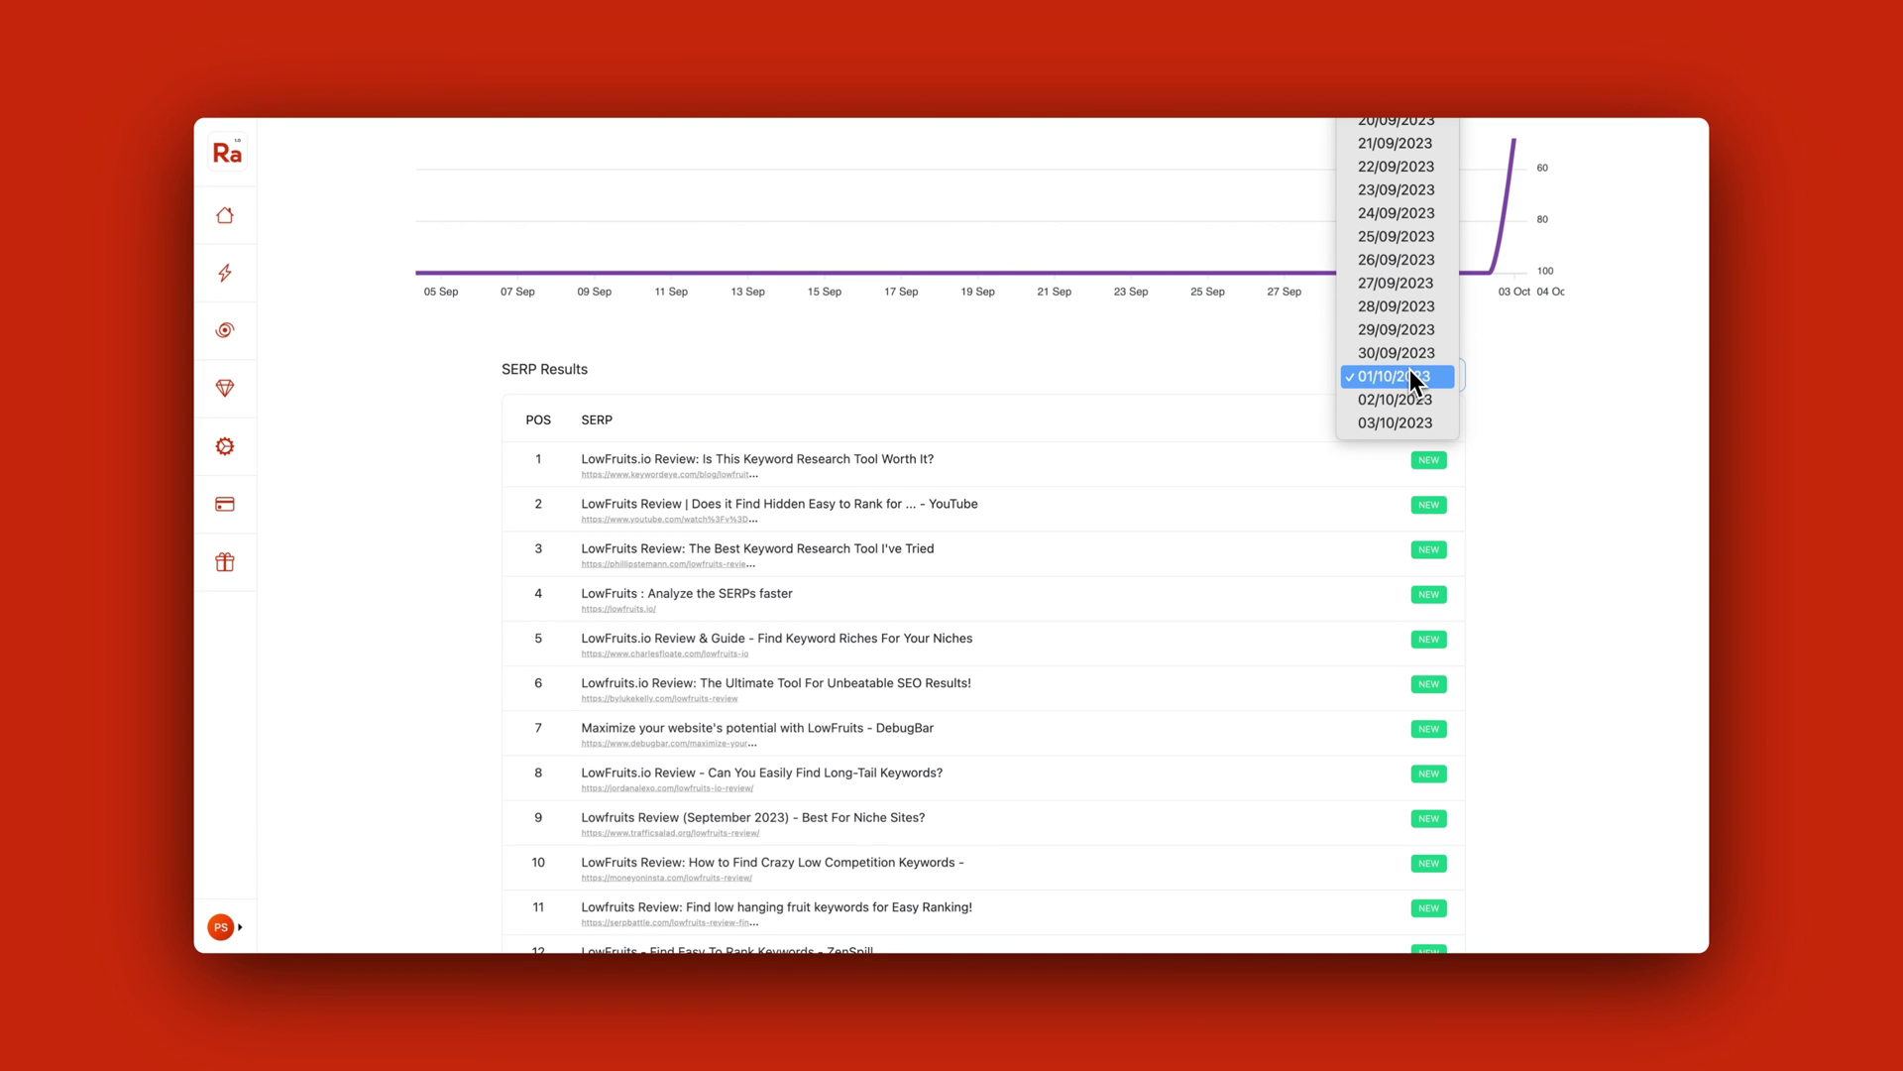
{"action": "left_click", "coordinate": [1395, 206]}
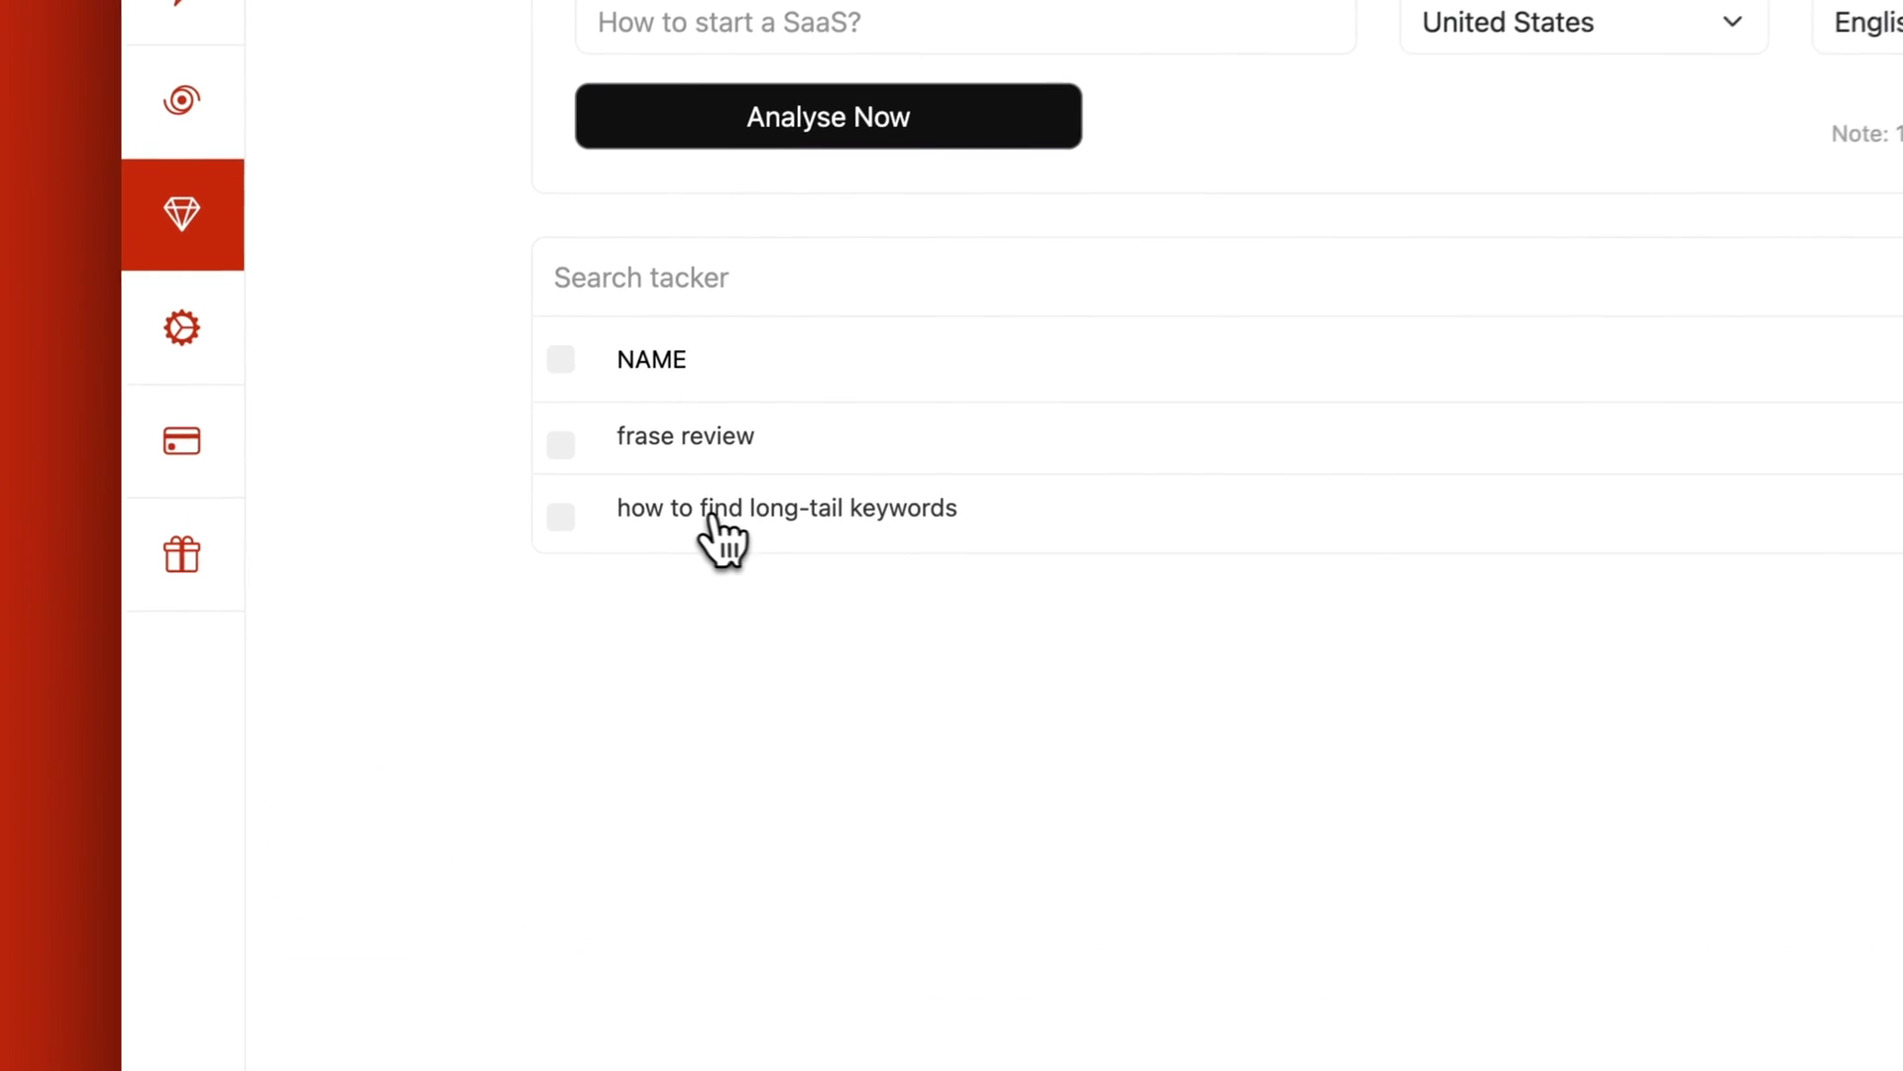
{"action": "left_click", "coordinate": [492, 541]}
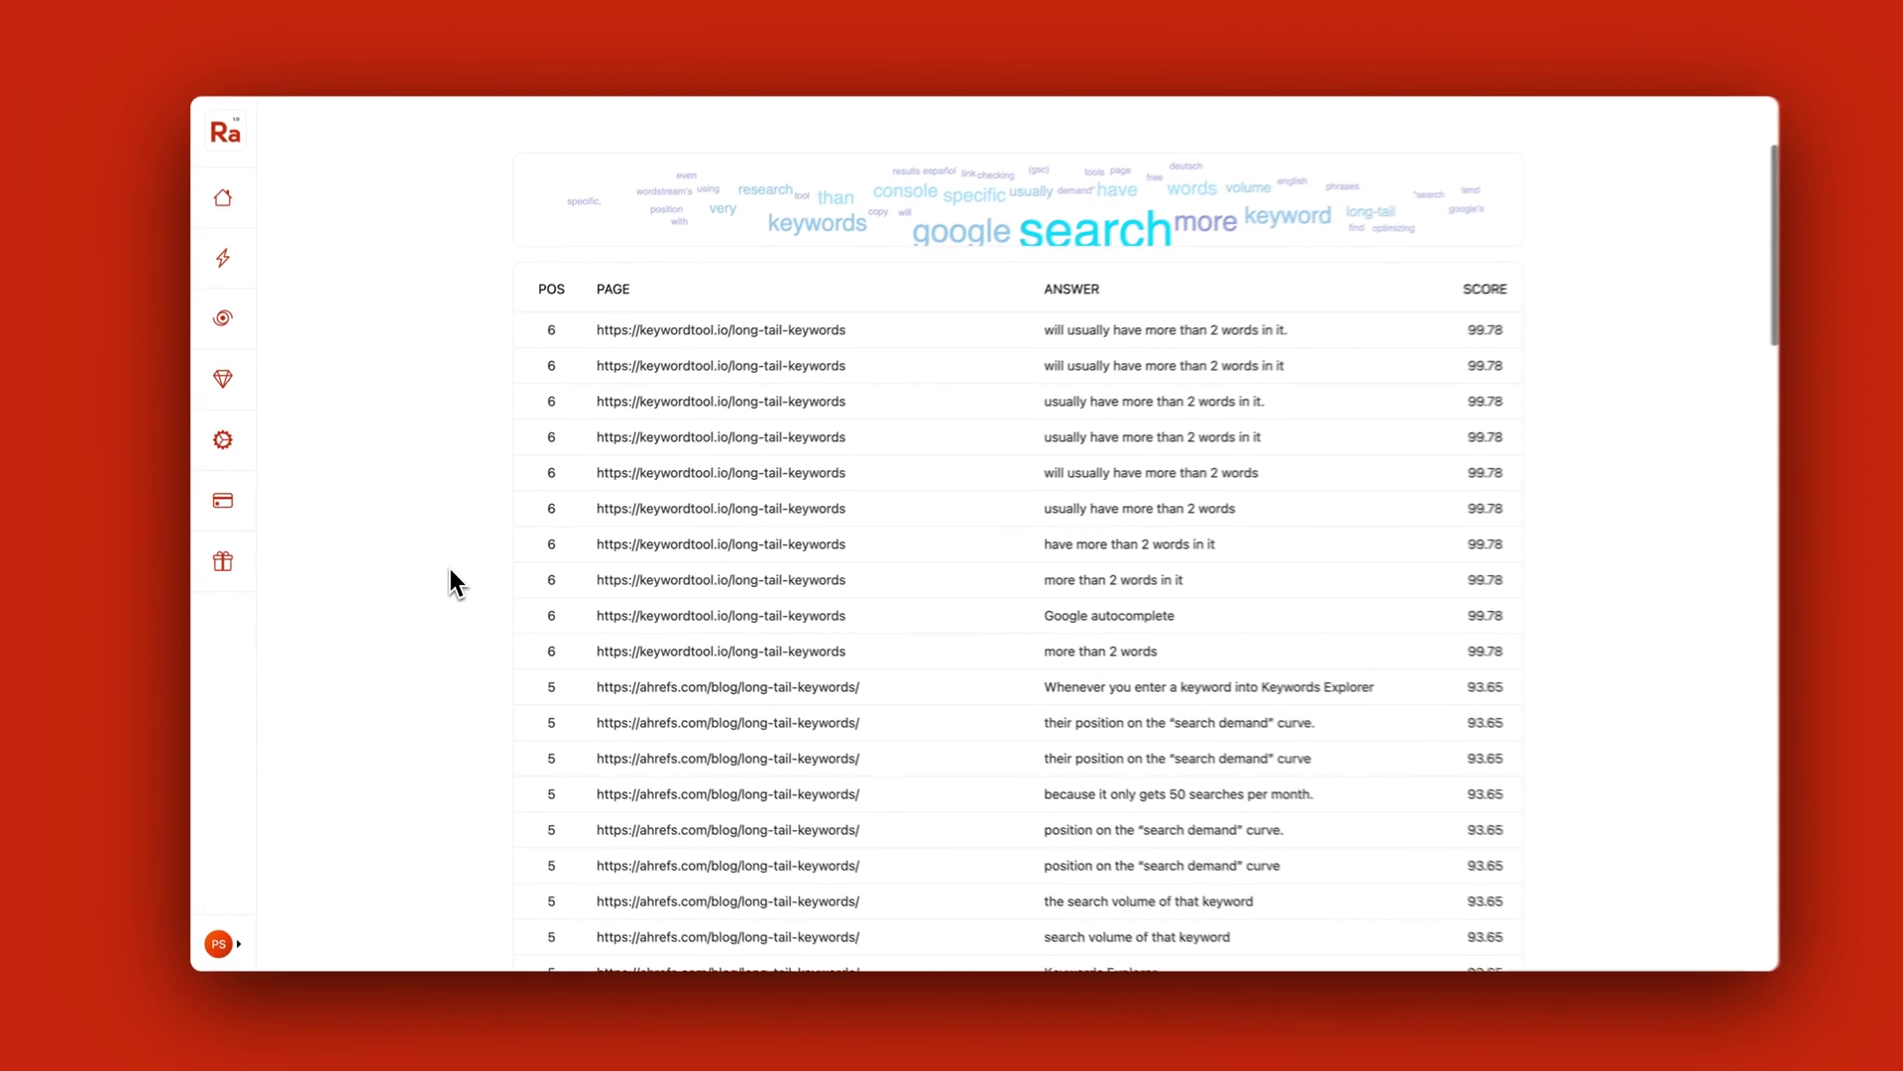
{"action": "scroll", "coordinate": [444, 568], "scroll_direction": "down", "scroll_amount": 2}
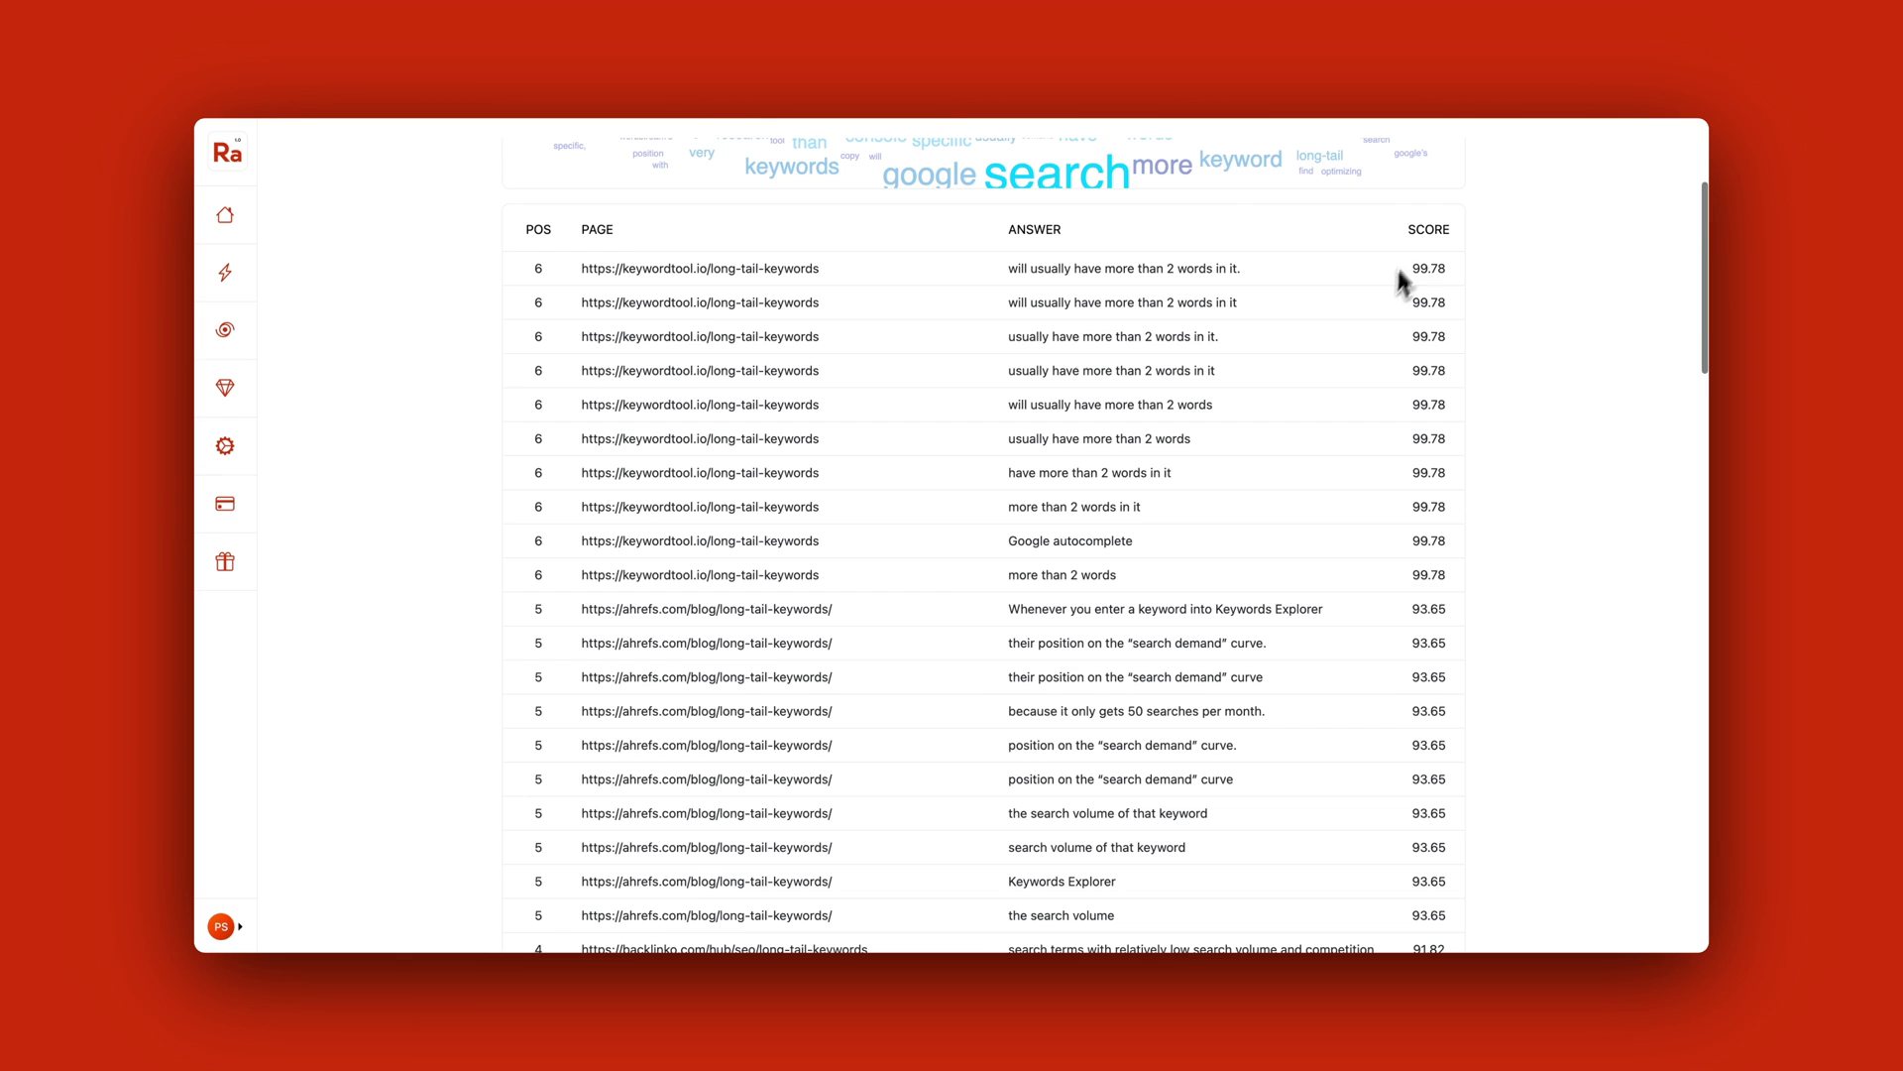
{"action": "scroll", "coordinate": [1382, 432], "scroll_direction": "down", "scroll_amount": 1}
{"action": "scroll", "coordinate": [1382, 433], "scroll_direction": "down", "scroll_amount": 5}
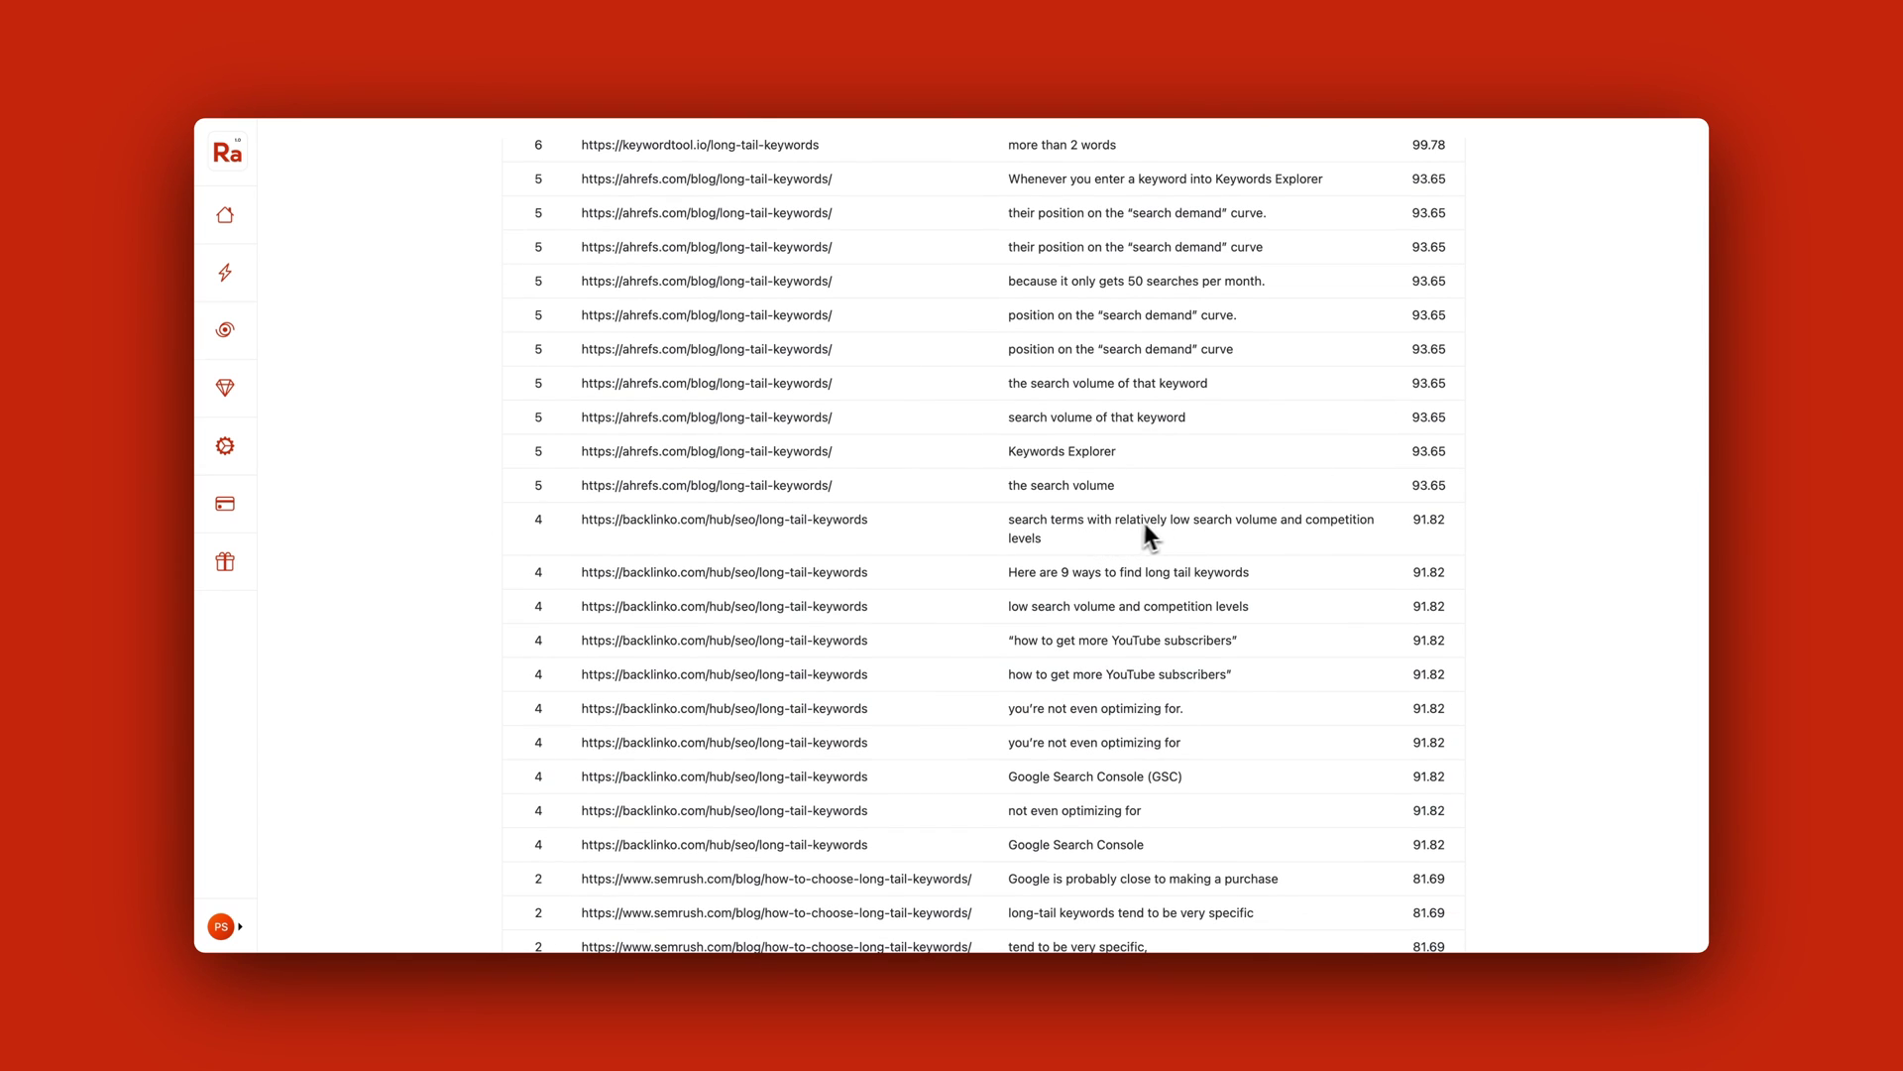
{"action": "scroll", "coordinate": [1031, 551], "scroll_direction": "down", "scroll_amount": 1}
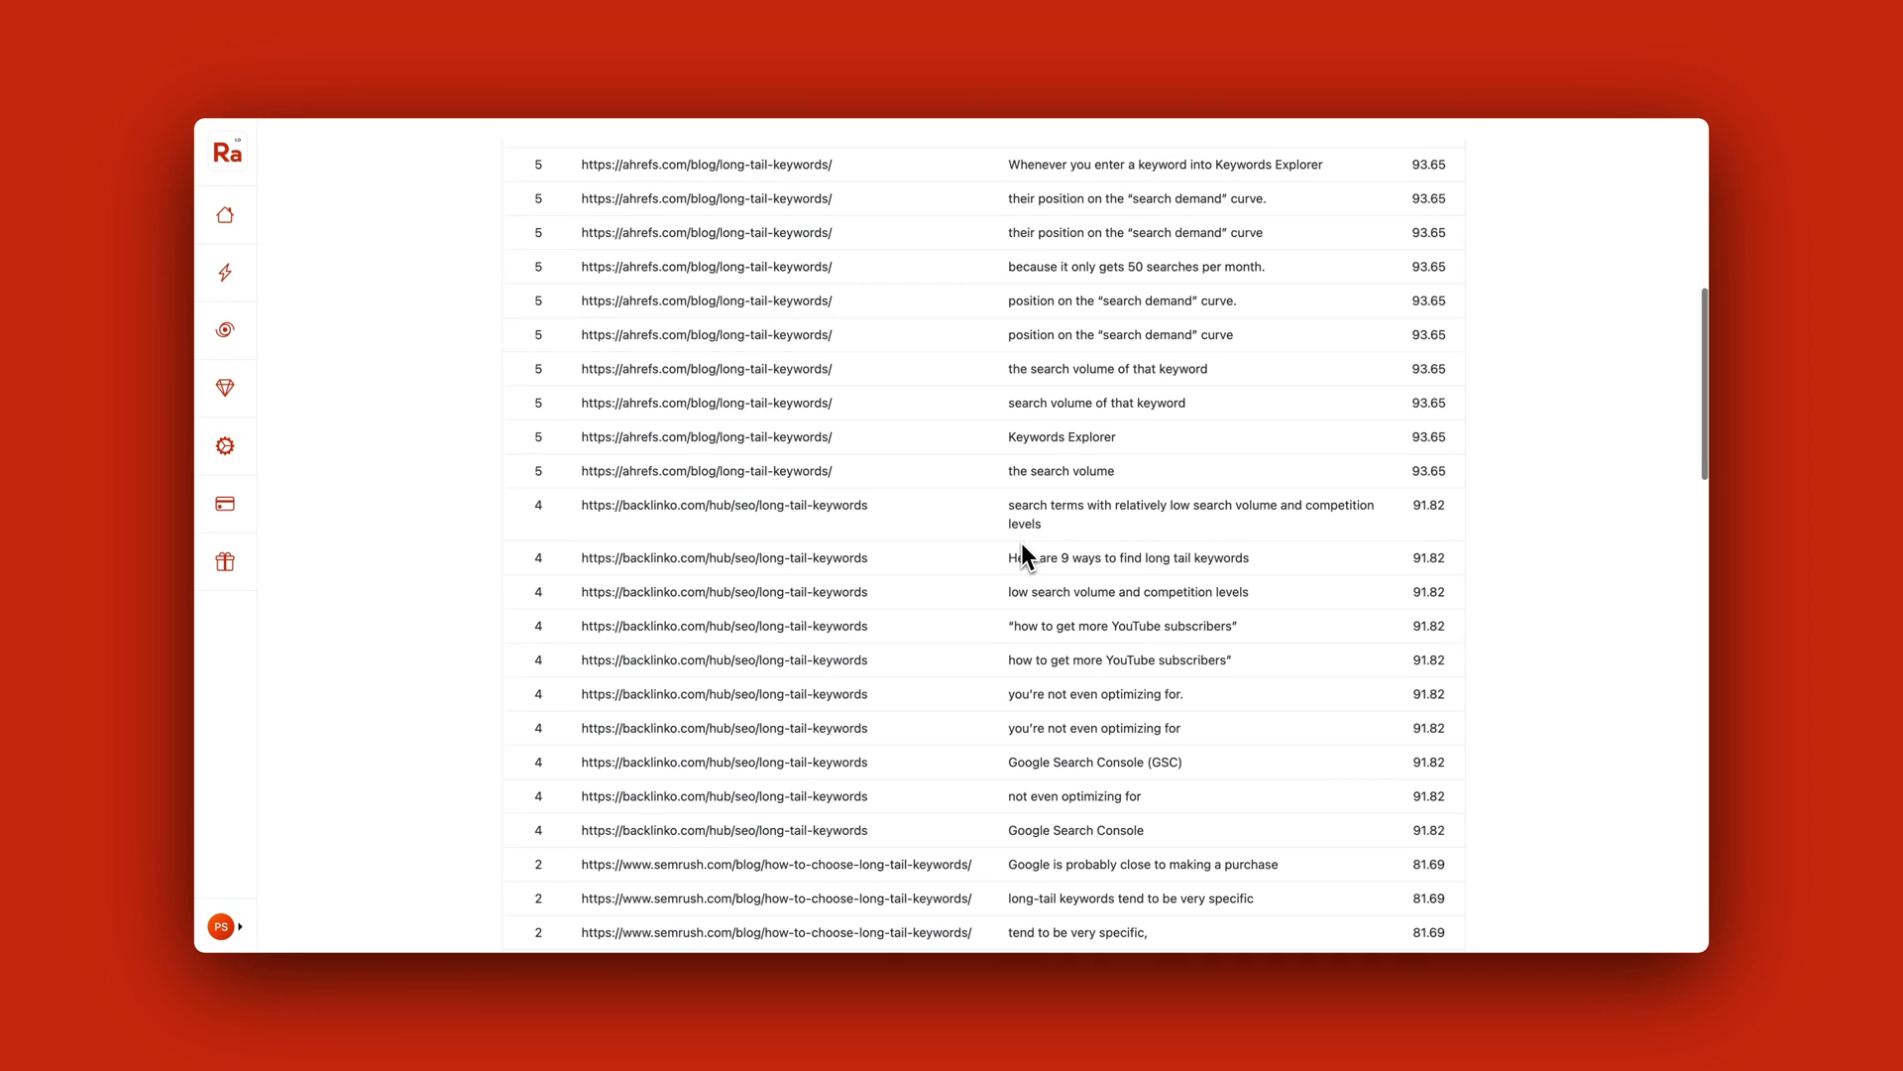
{"action": "scroll", "coordinate": [949, 575], "scroll_direction": "down", "scroll_amount": 7}
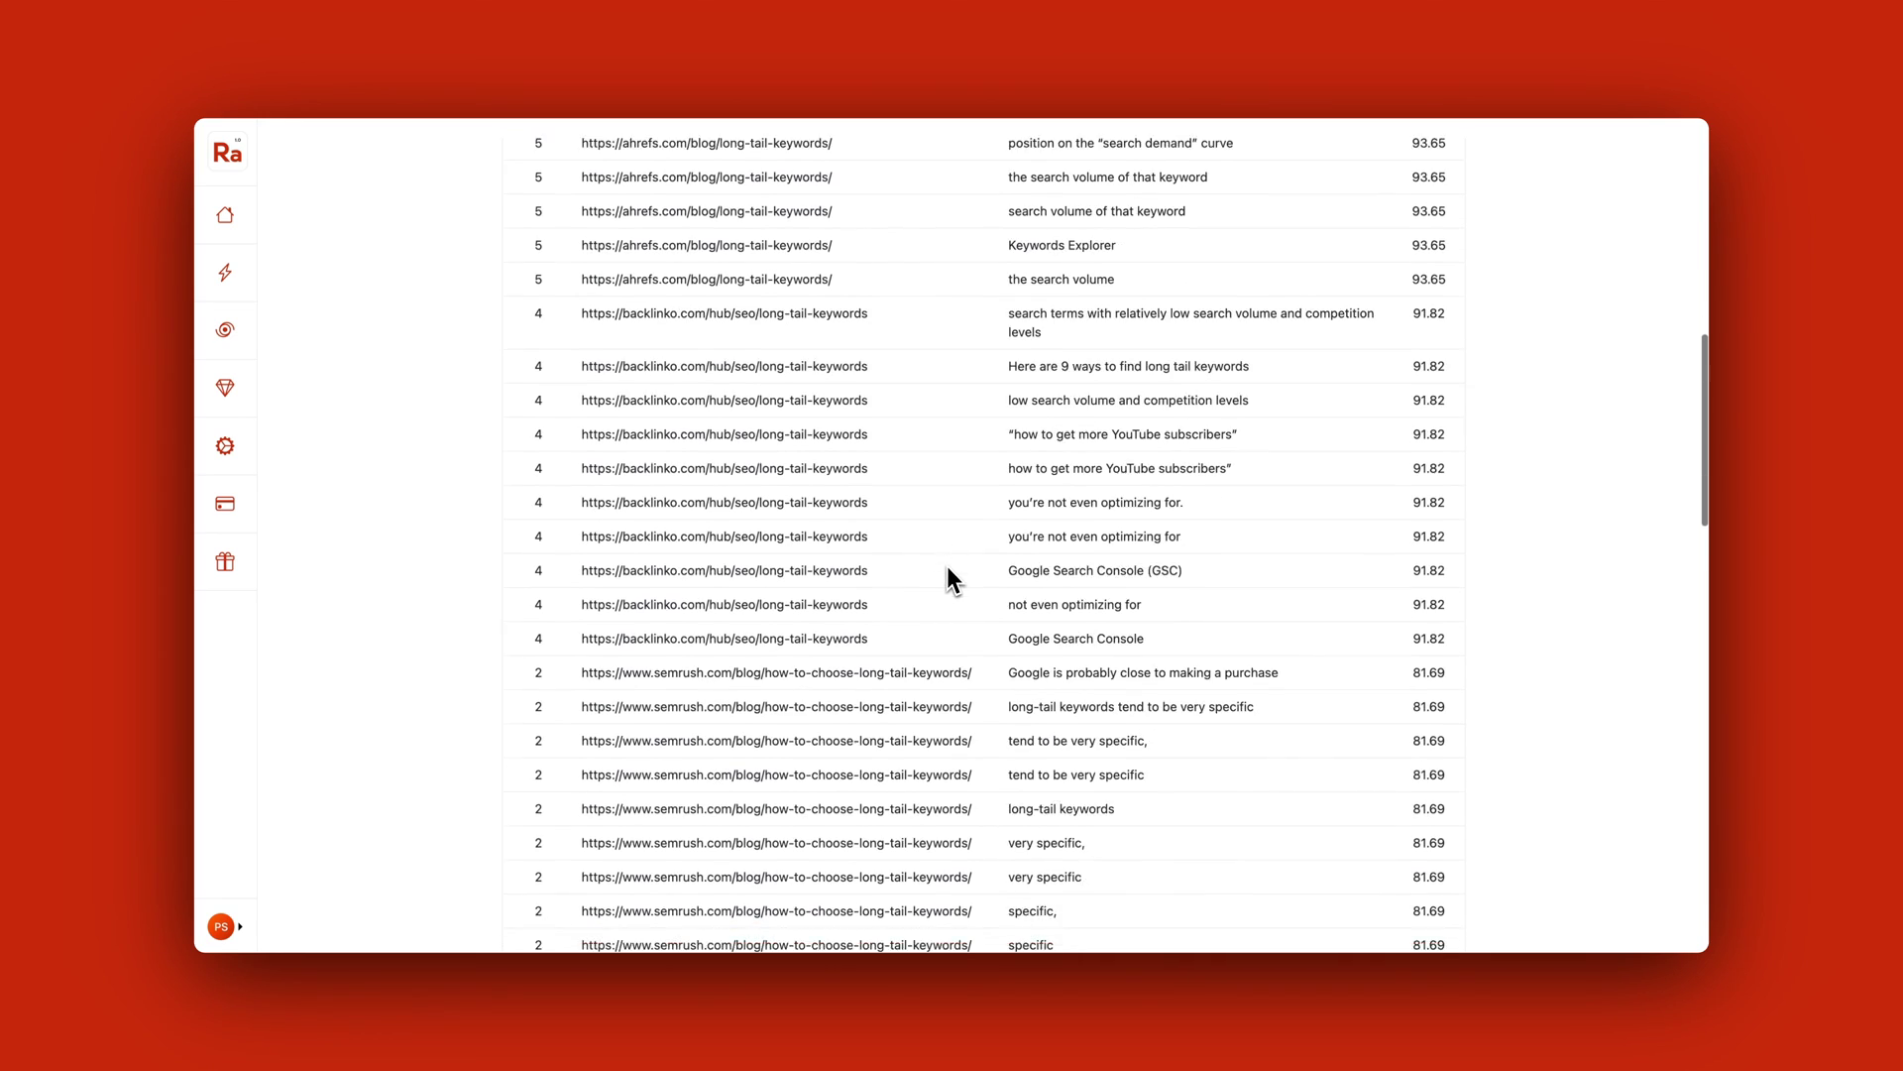
{"action": "scroll", "coordinate": [948, 567], "scroll_direction": "down", "scroll_amount": 4}
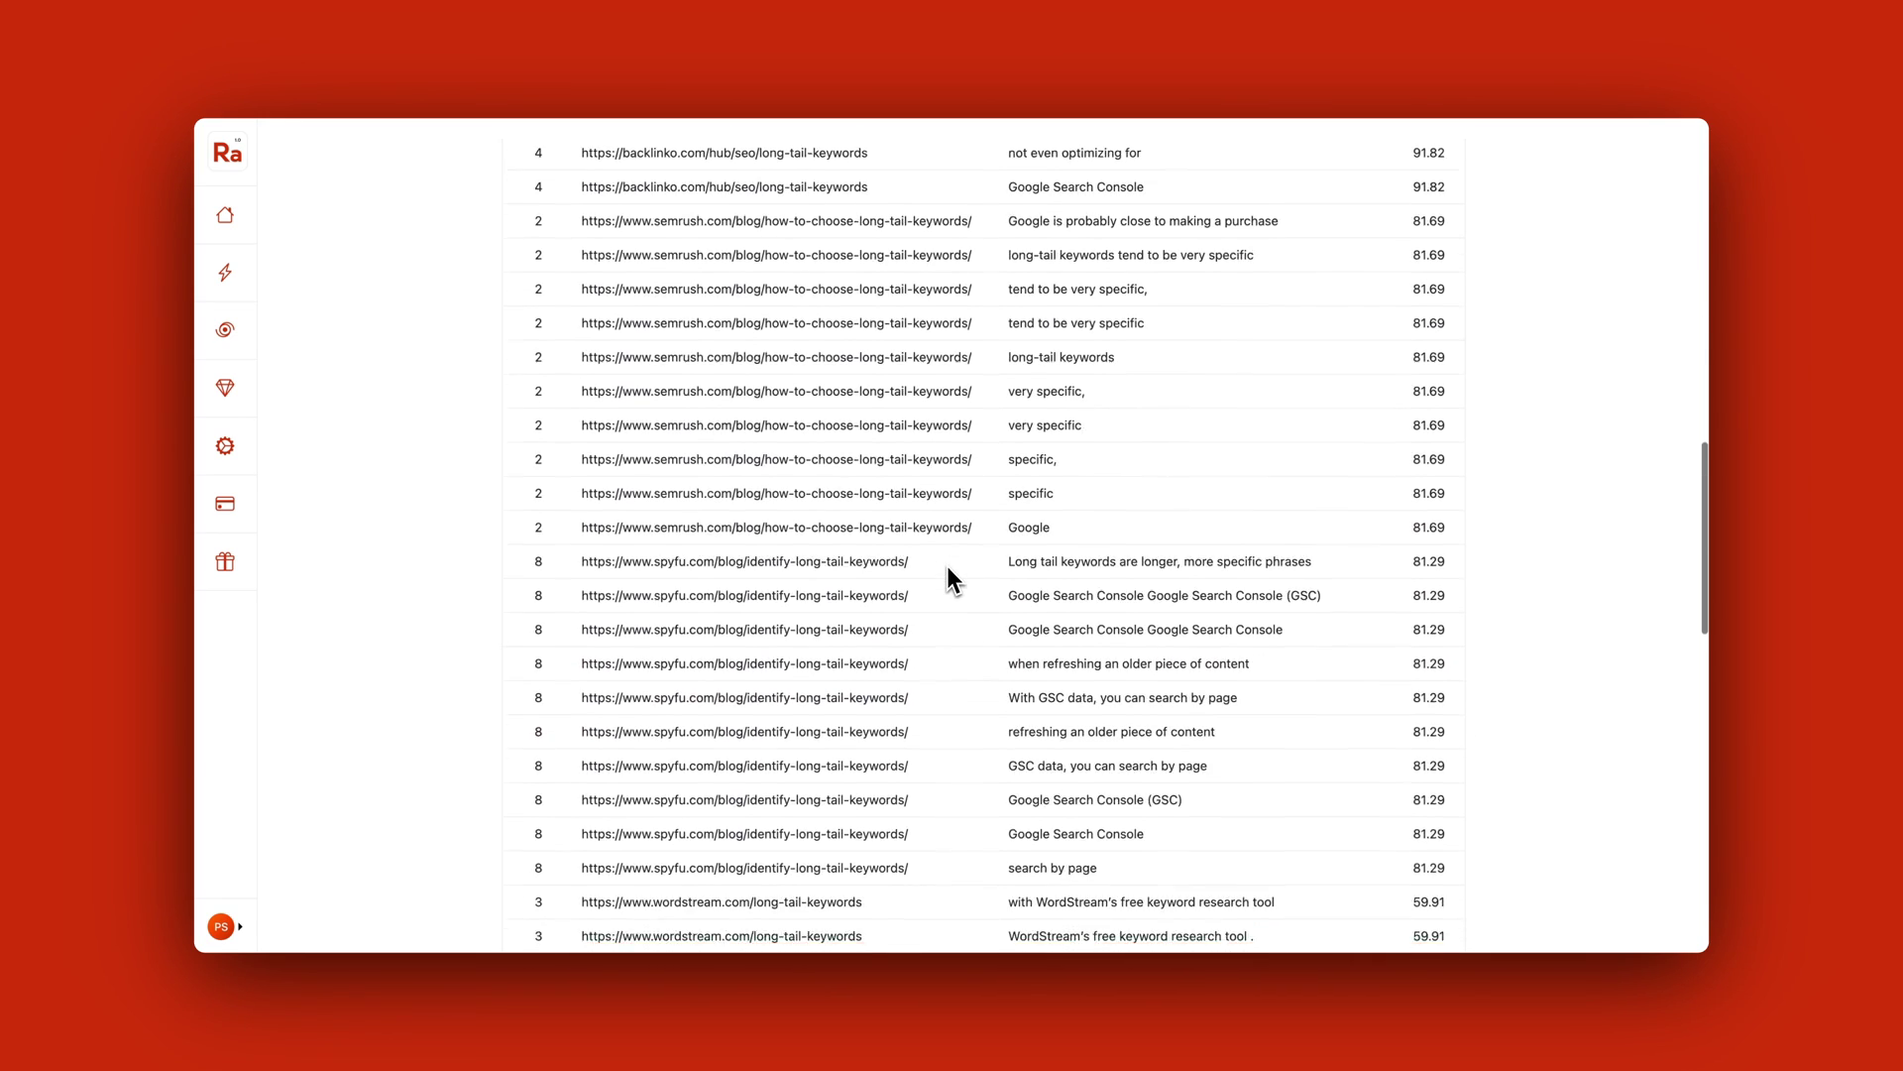
{"action": "scroll", "coordinate": [948, 575], "scroll_direction": "down", "scroll_amount": 6}
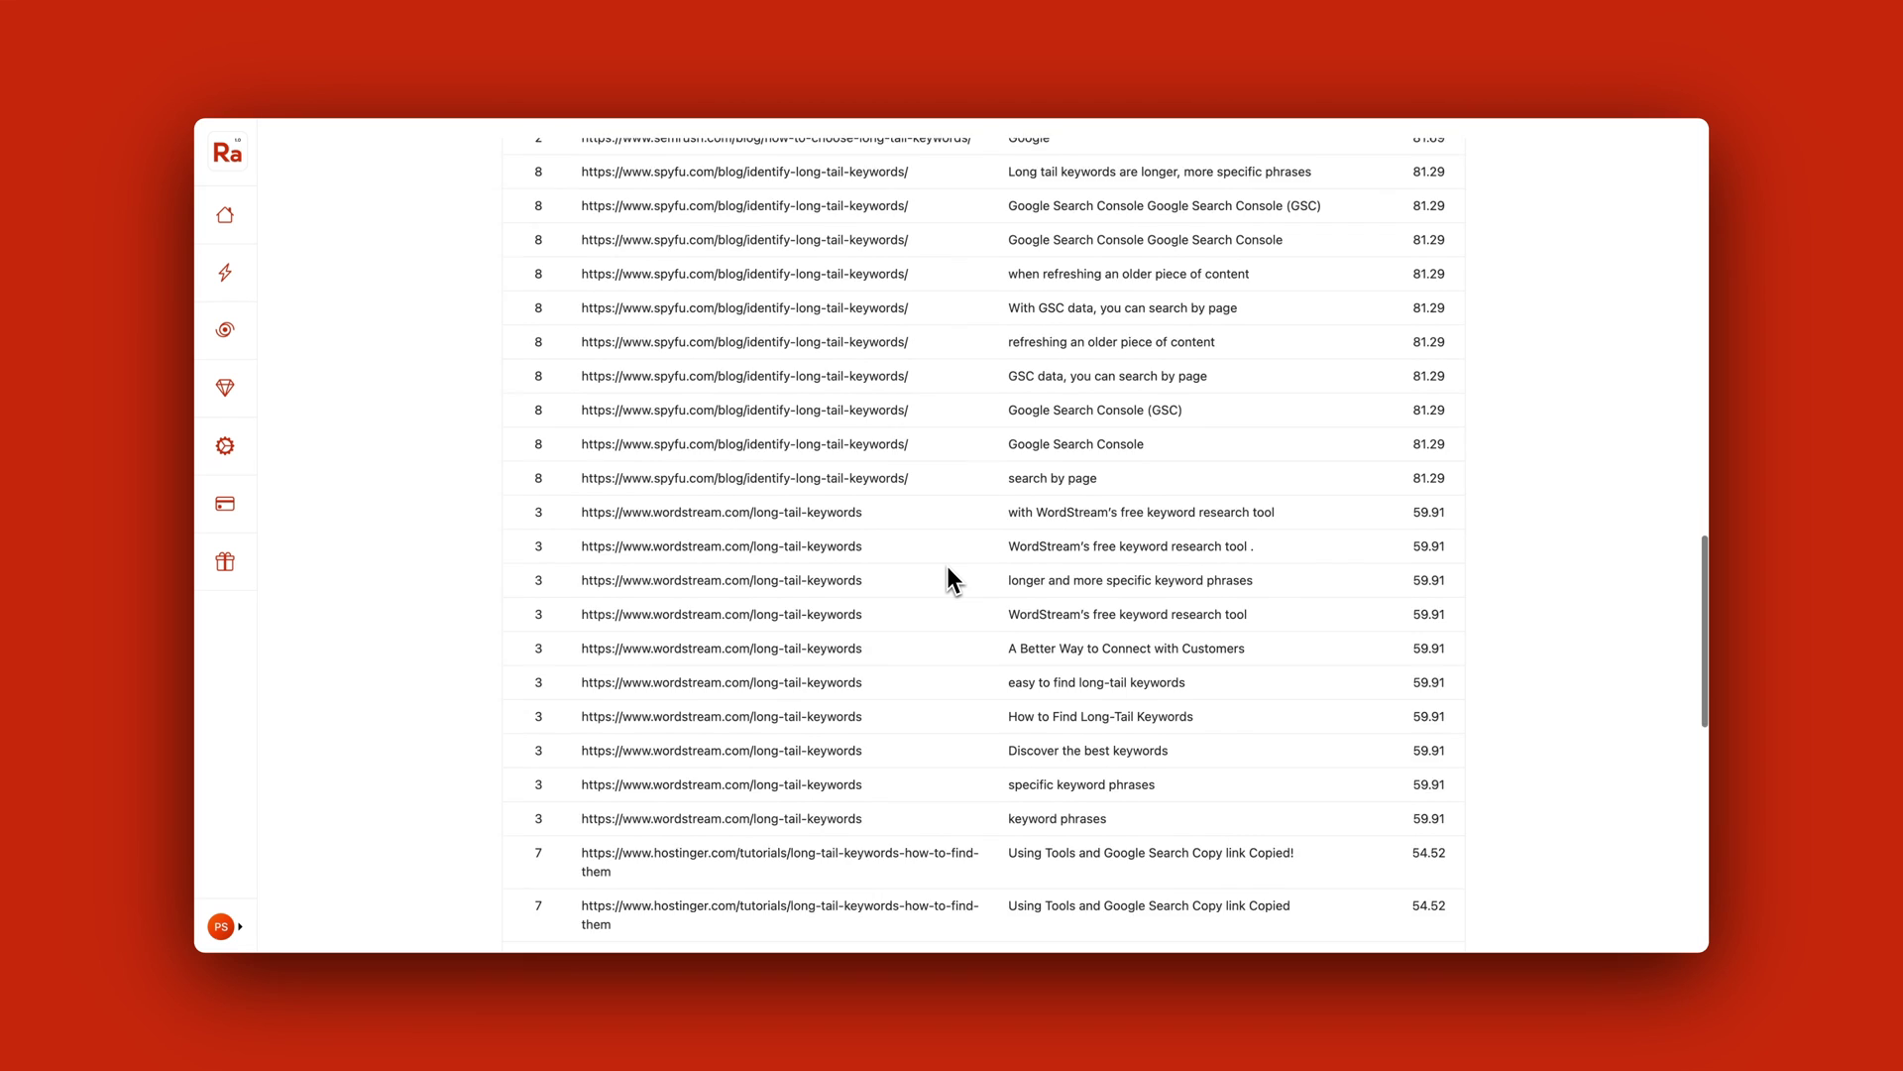
{"action": "scroll", "coordinate": [948, 573], "scroll_direction": "down", "scroll_amount": 5}
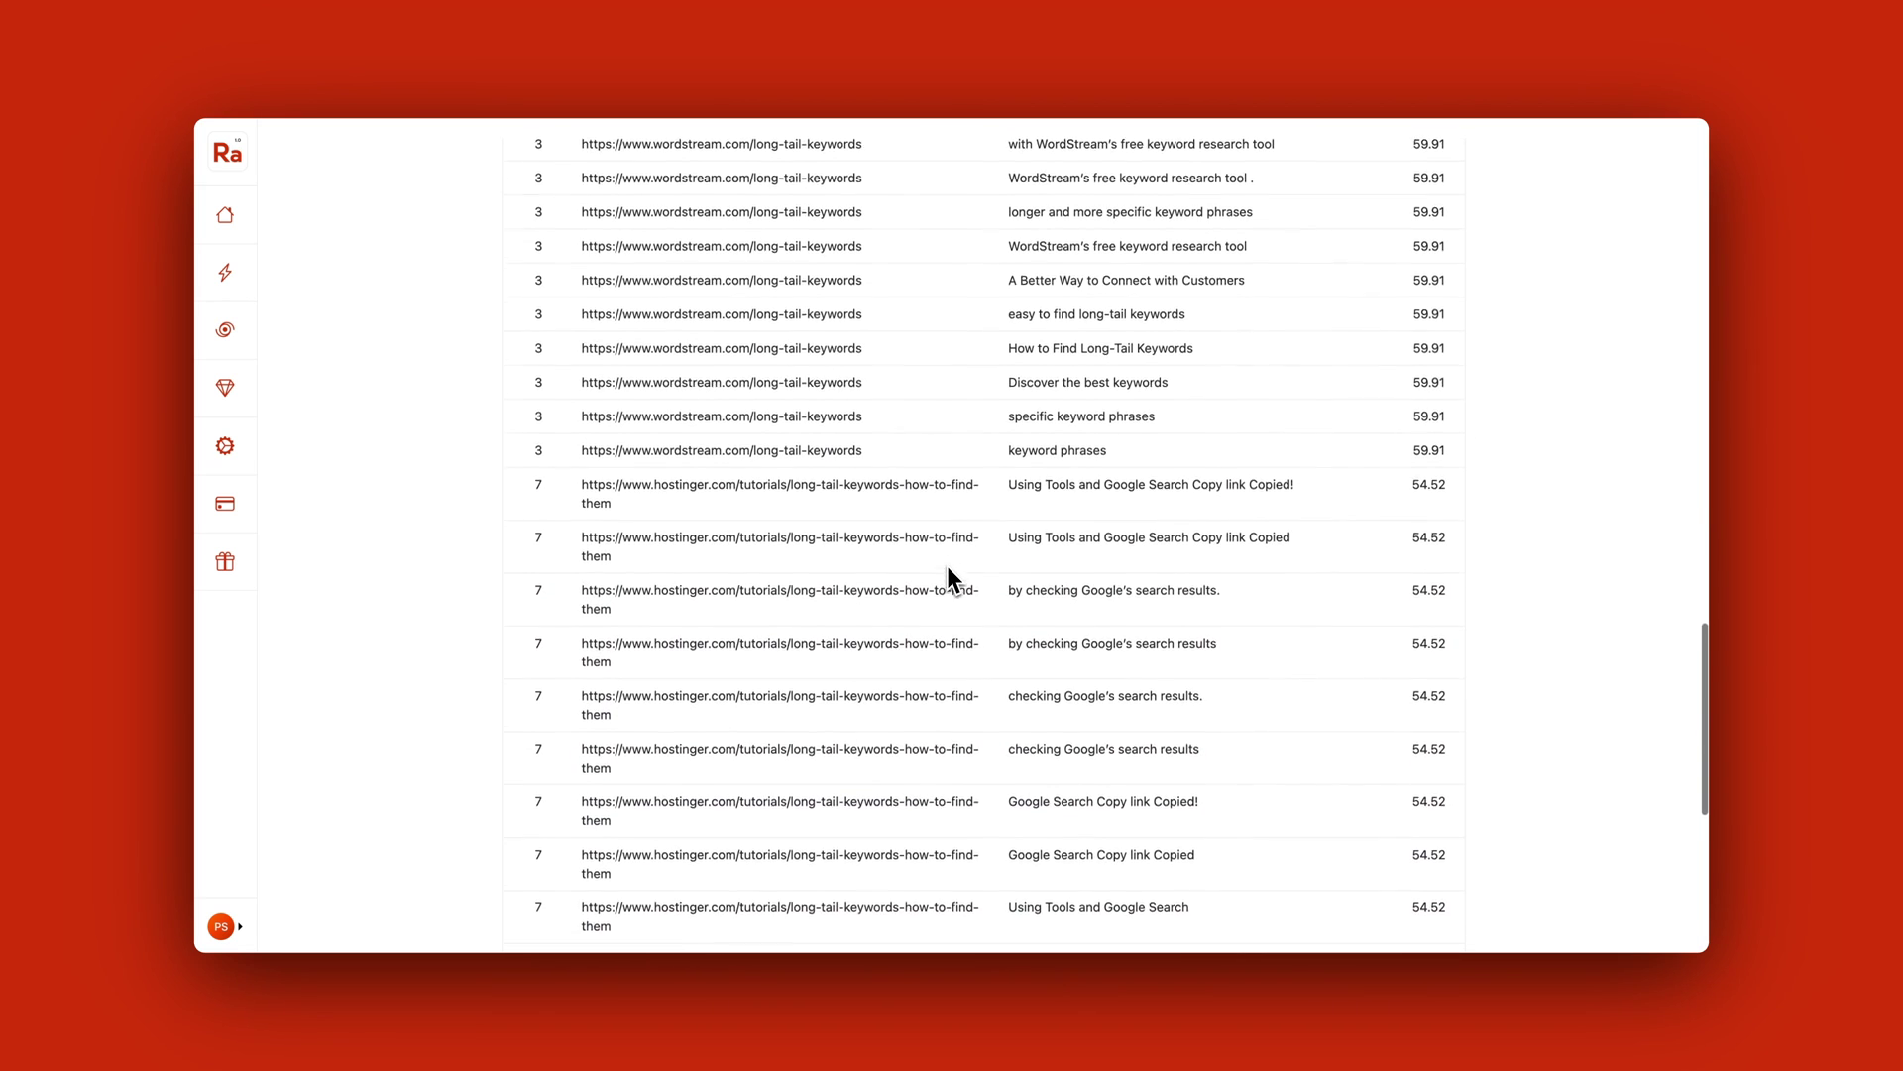
{"action": "scroll", "coordinate": [948, 567], "scroll_direction": "down", "scroll_amount": 3}
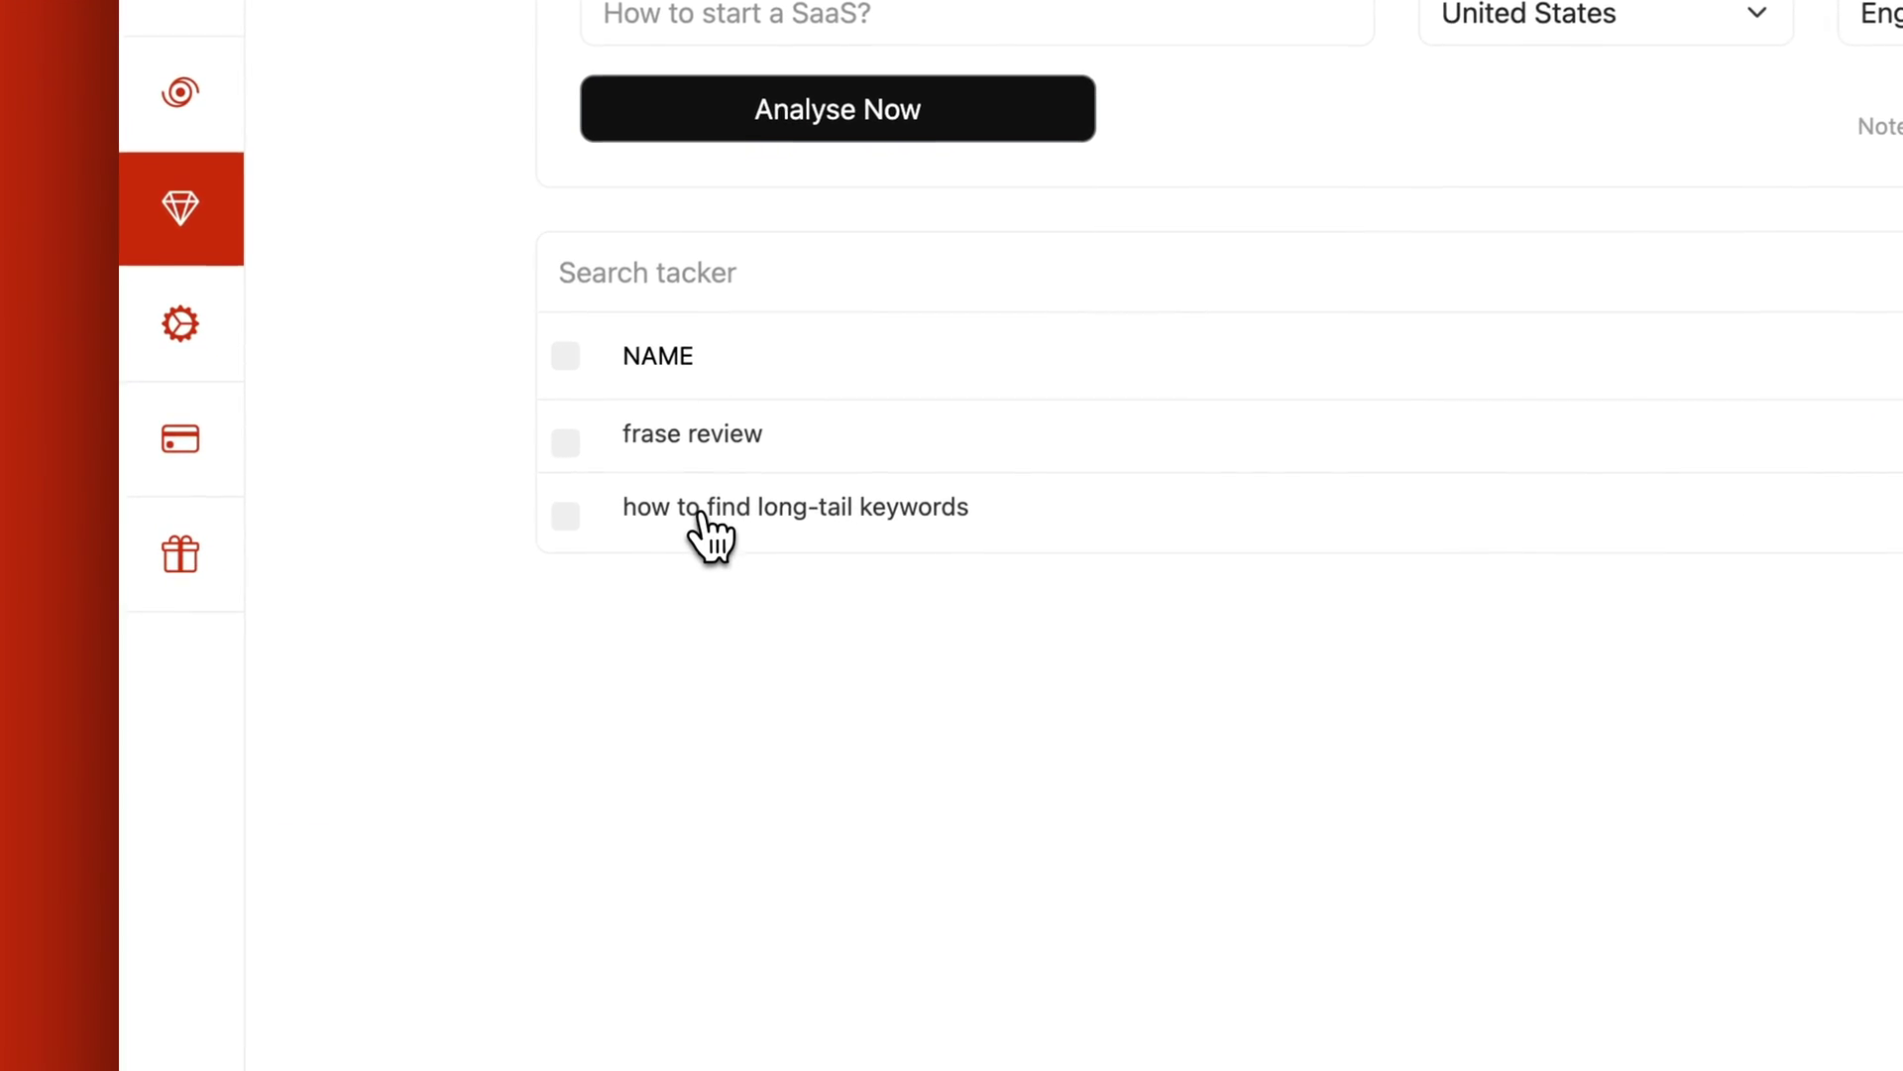
Open the 'how to find long-tail keywords' results and scroll through the POS/PAGE/ANSWER/SCORE table.
{"action": "left_click", "coordinate": [702, 512]}
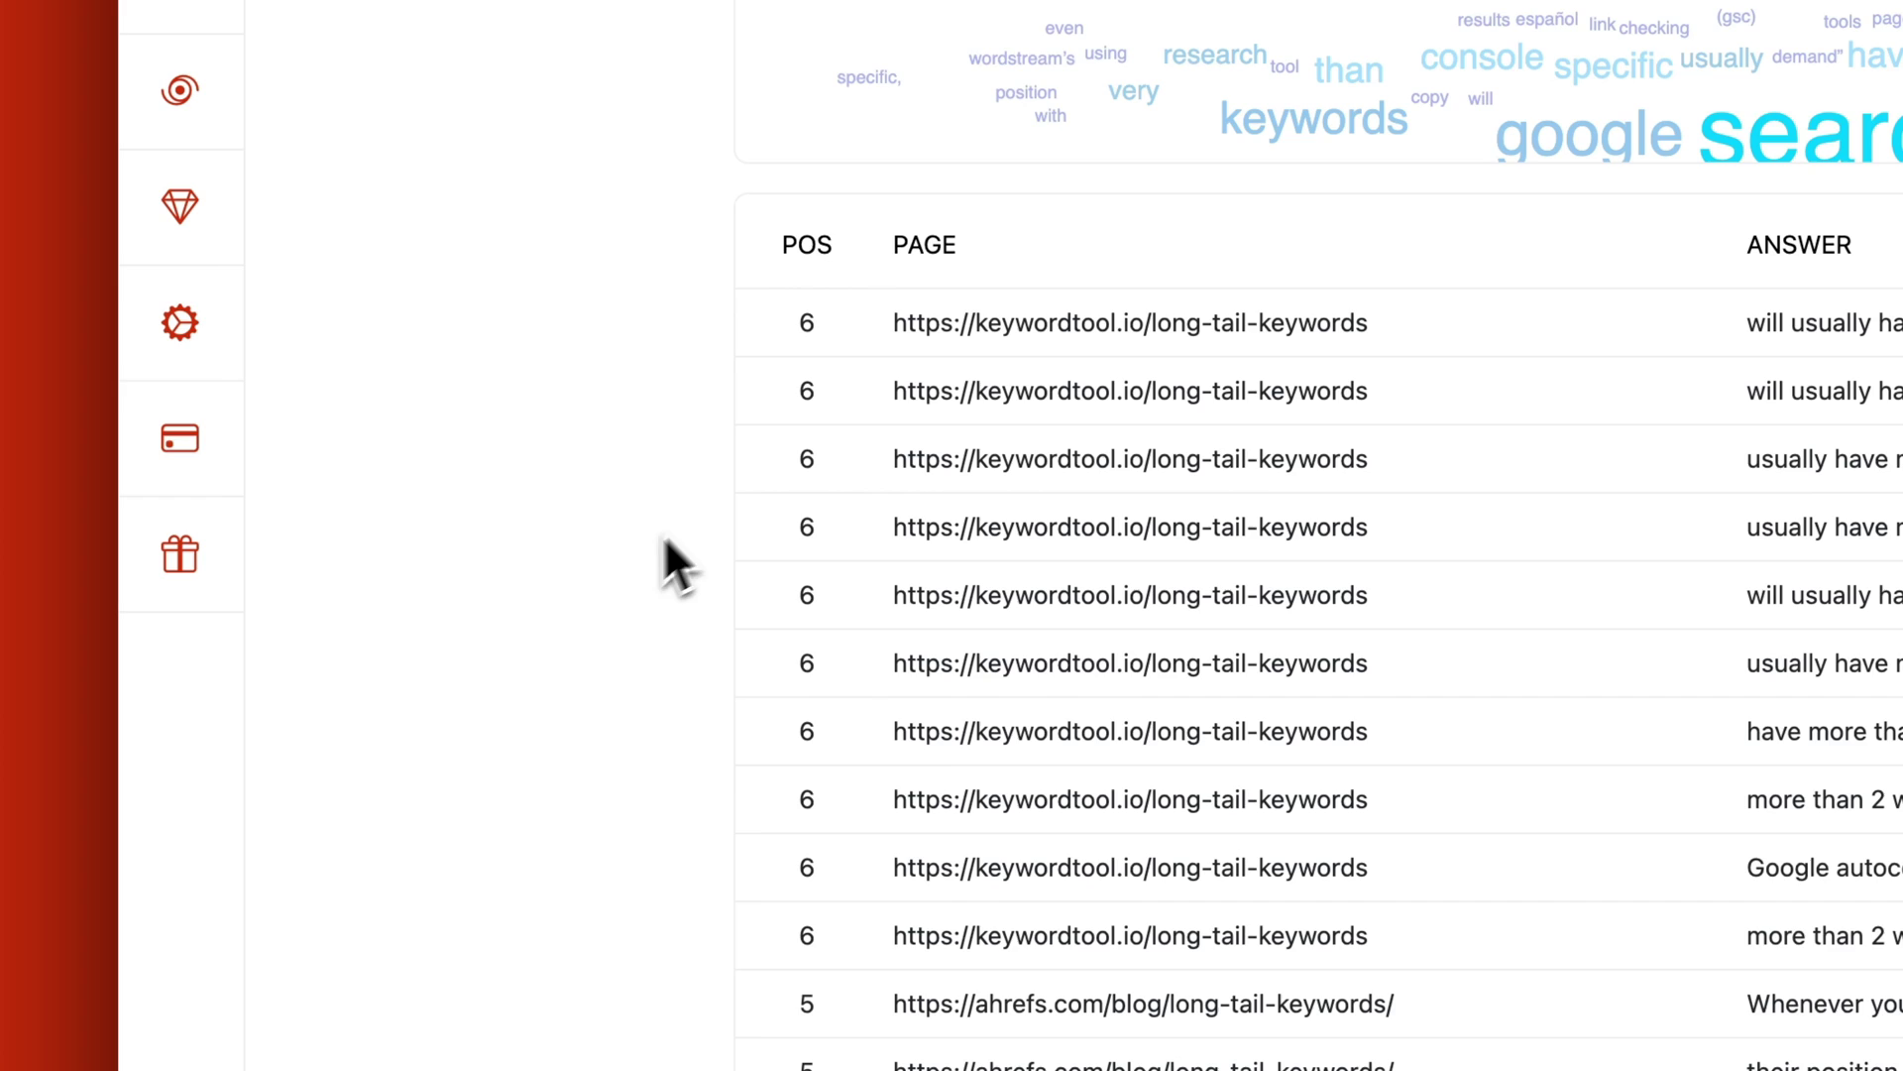
{"action": "scroll", "coordinate": [615, 595], "scroll_direction": "down", "scroll_amount": 4}
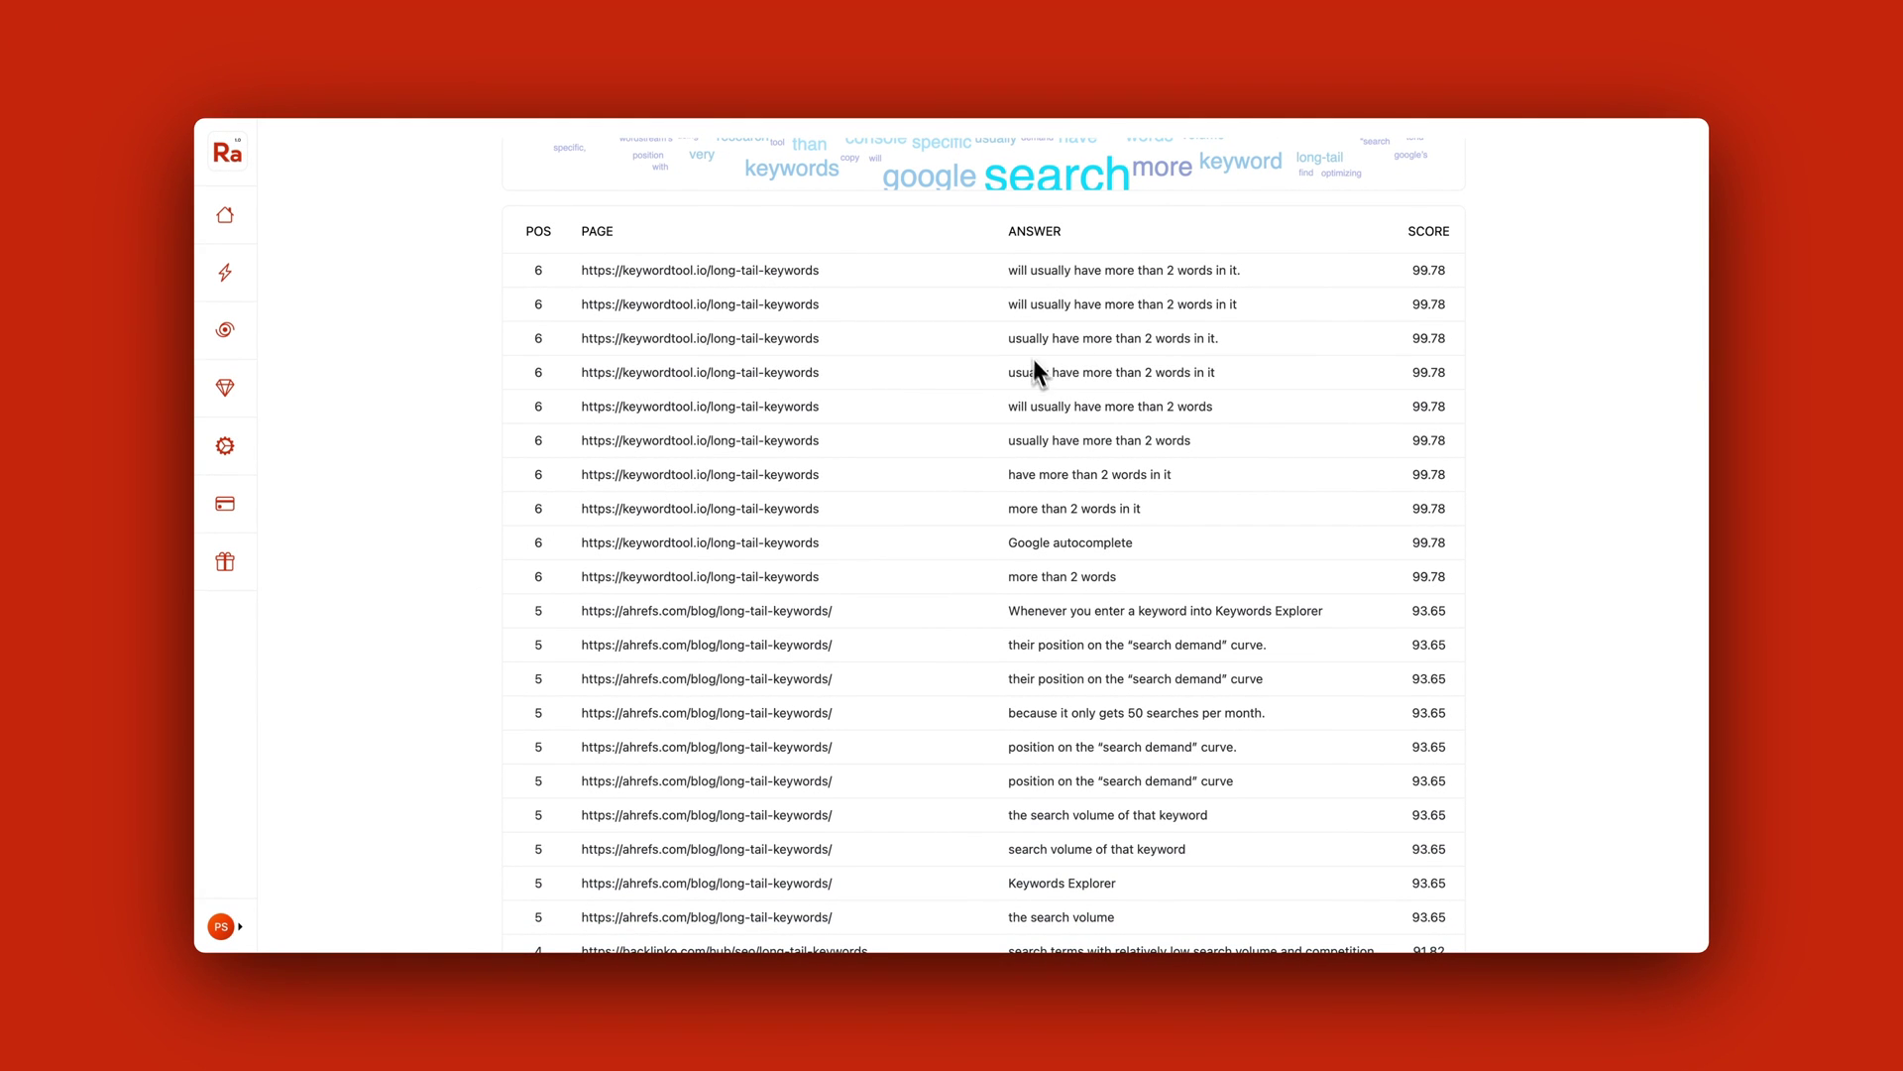
{"action": "scroll", "coordinate": [1271, 496], "scroll_direction": "down", "scroll_amount": 1}
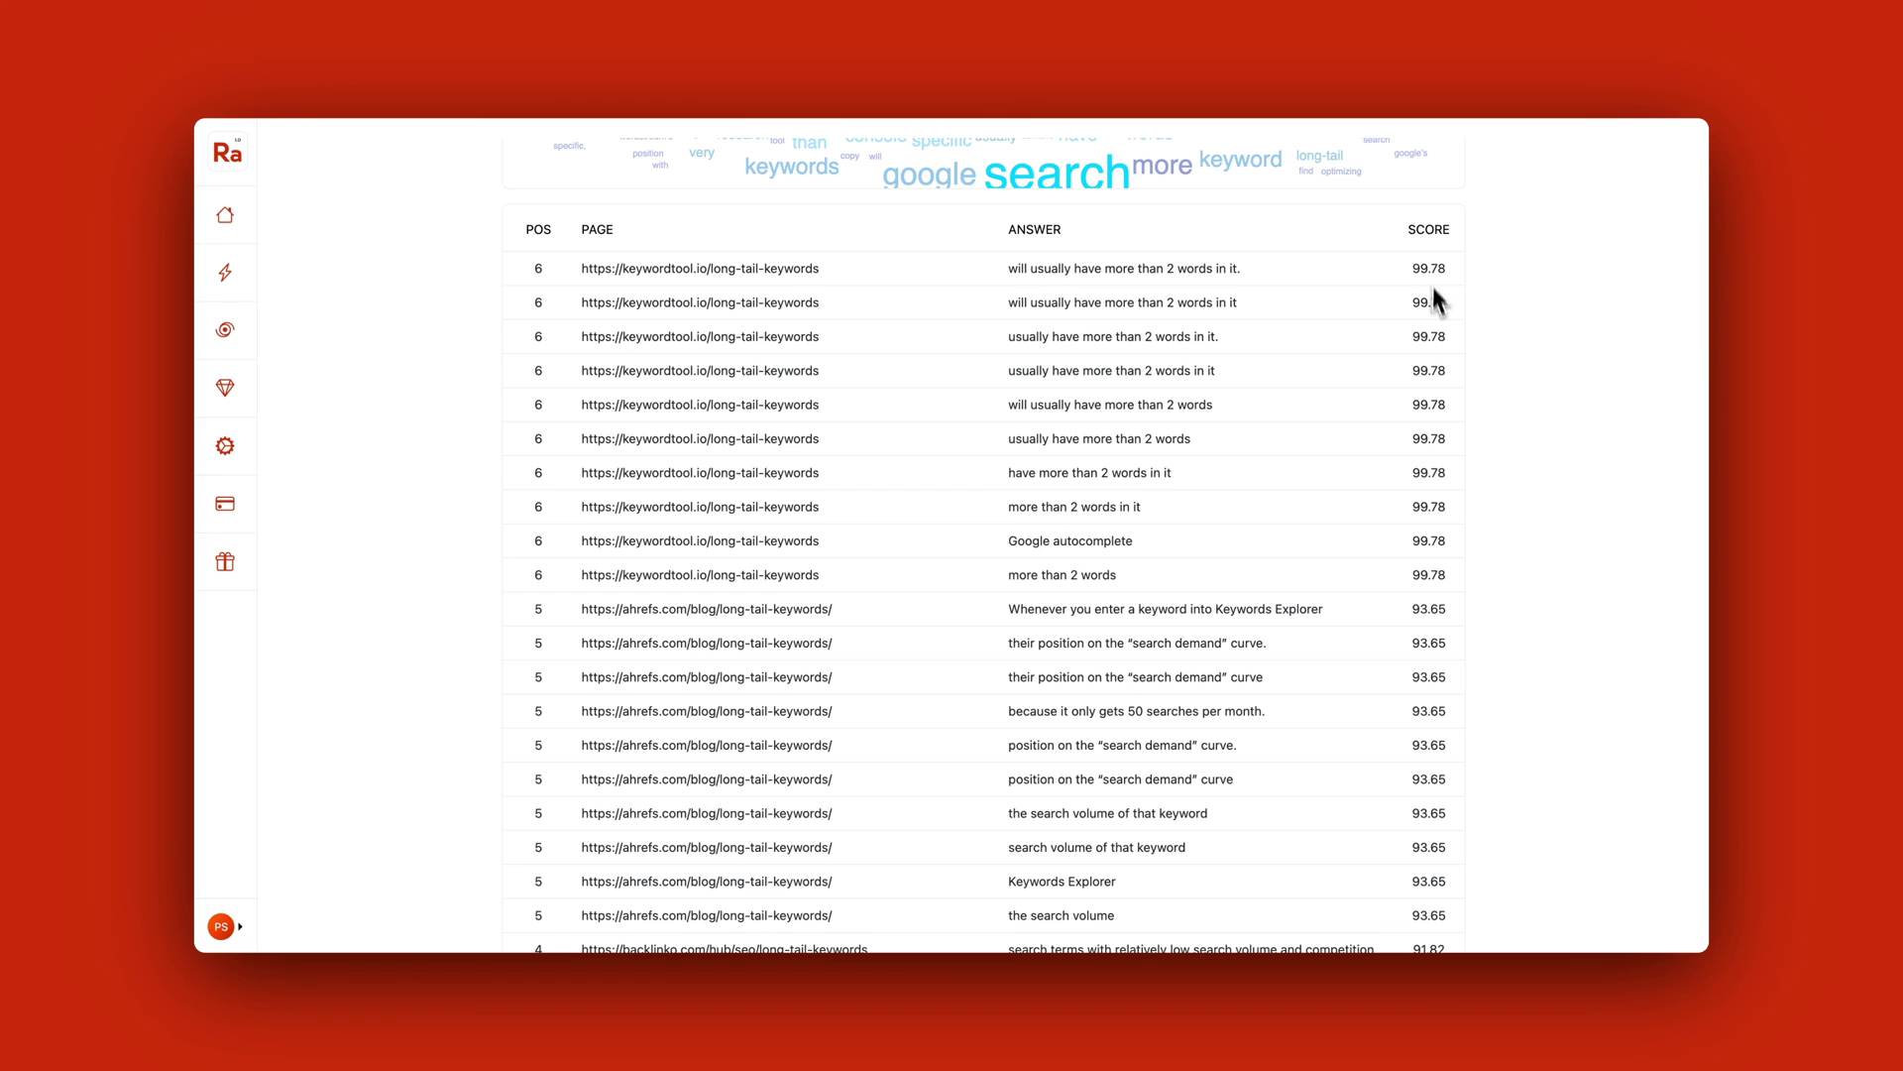
{"action": "scroll", "coordinate": [1388, 437], "scroll_direction": "down", "scroll_amount": 5}
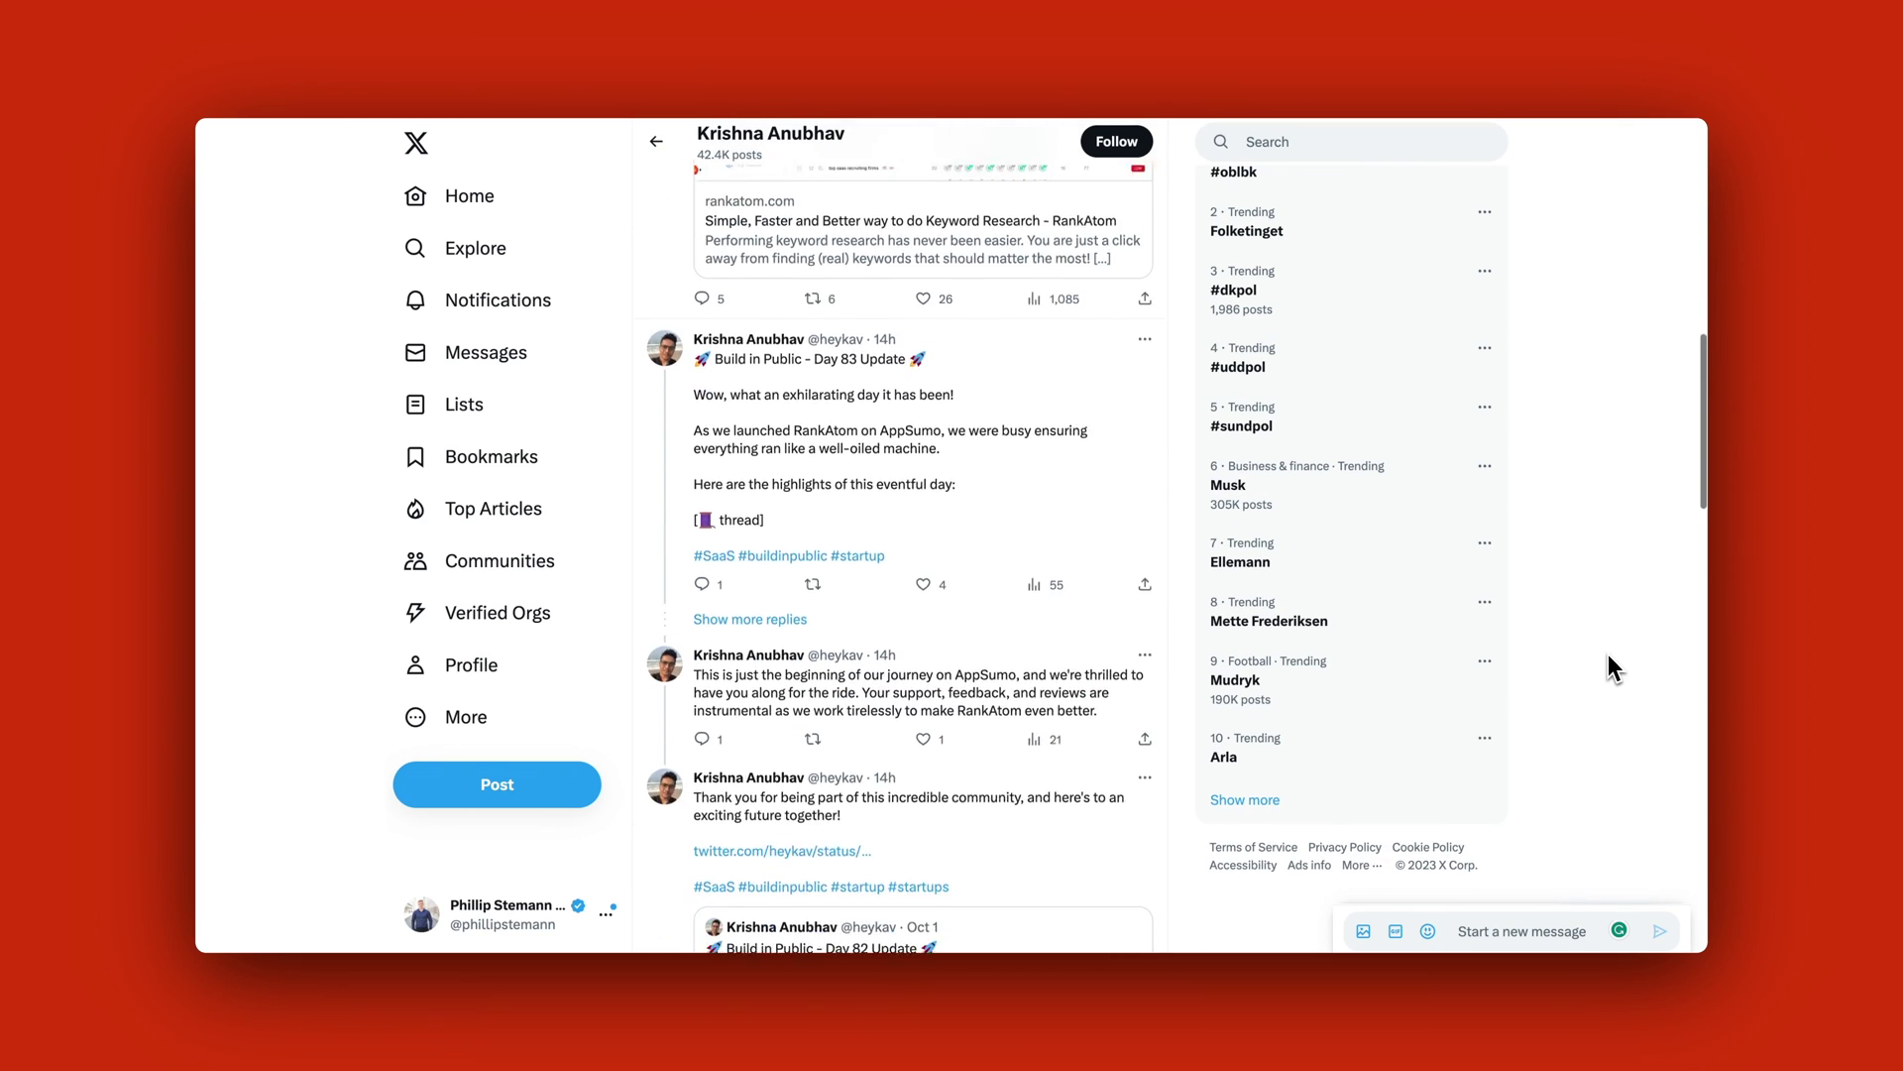
{"action": "scroll", "coordinate": [1608, 666], "scroll_direction": "down", "scroll_amount": 10}
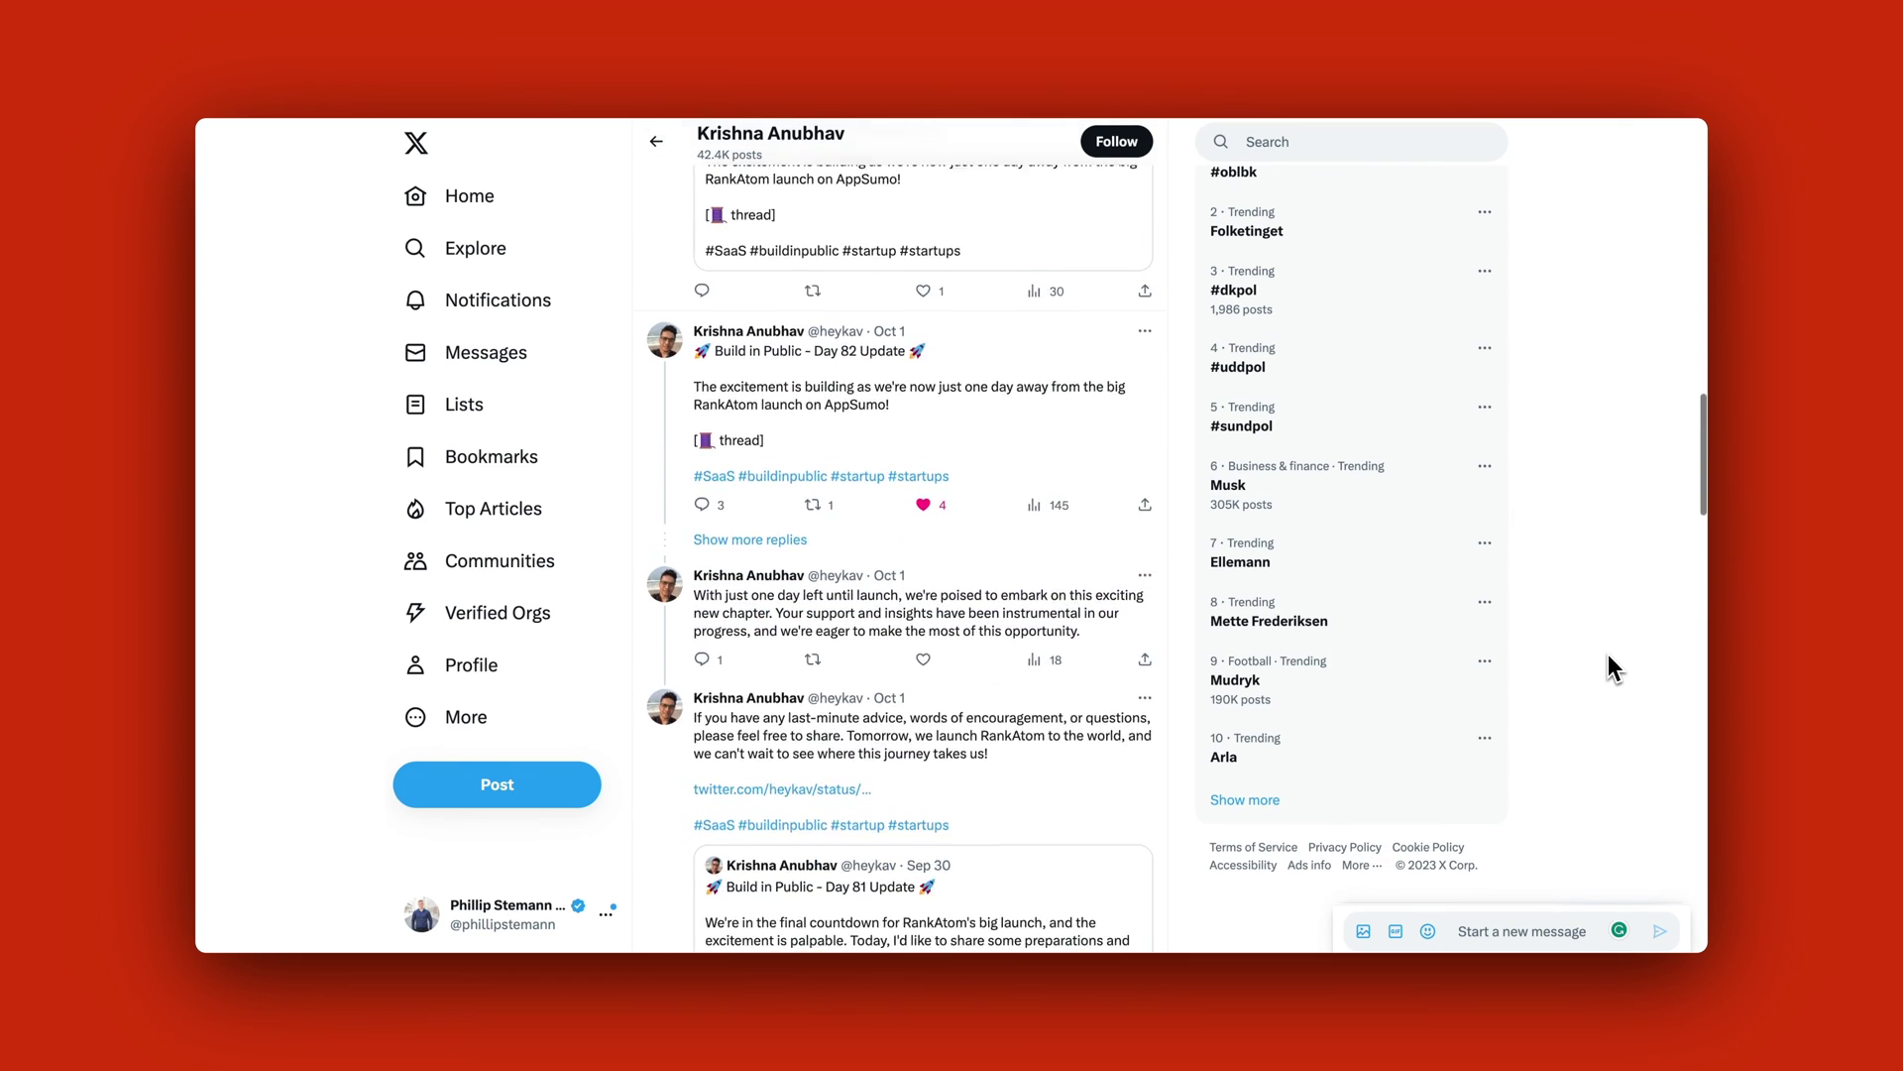
{"action": "scroll", "coordinate": [1608, 666], "scroll_direction": "down", "scroll_amount": 10}
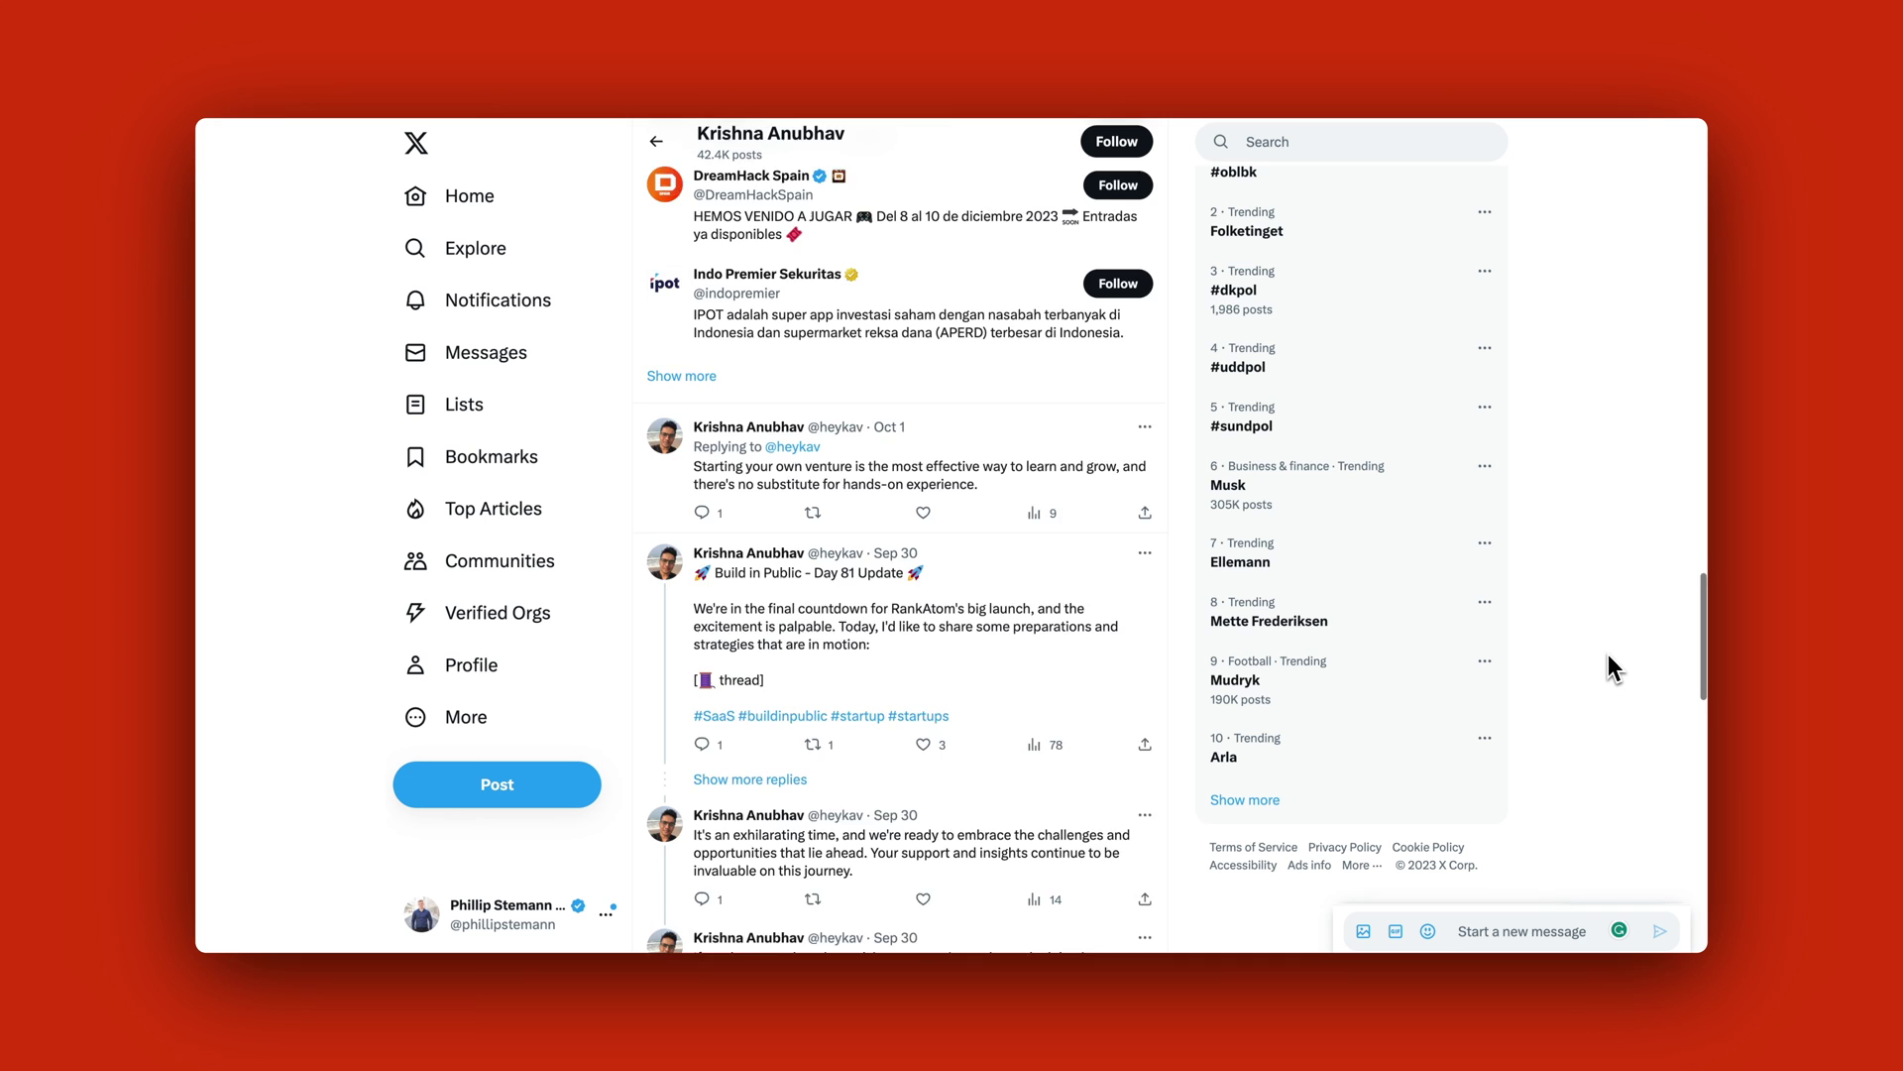
{"action": "scroll", "coordinate": [1608, 666], "scroll_direction": "down", "scroll_amount": 10}
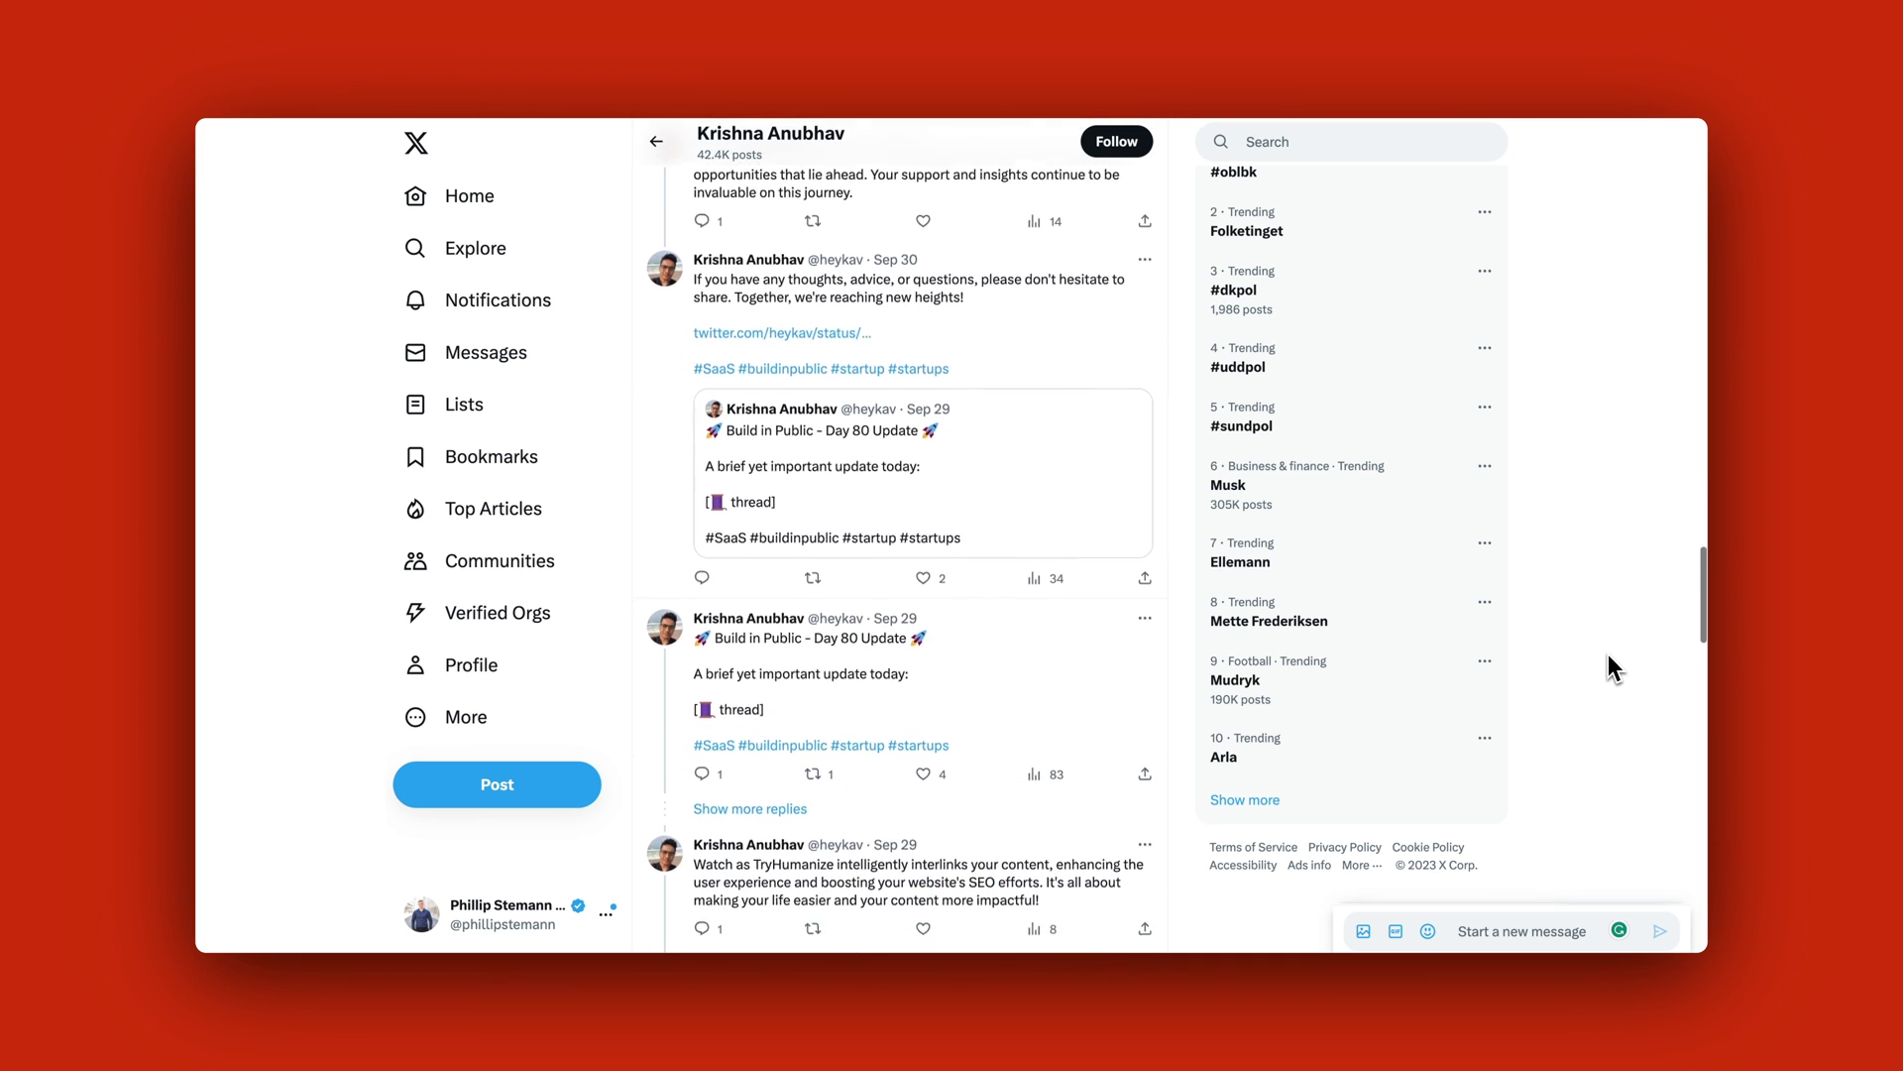
{"action": "scroll", "coordinate": [1608, 666], "scroll_direction": "down", "scroll_amount": 8}
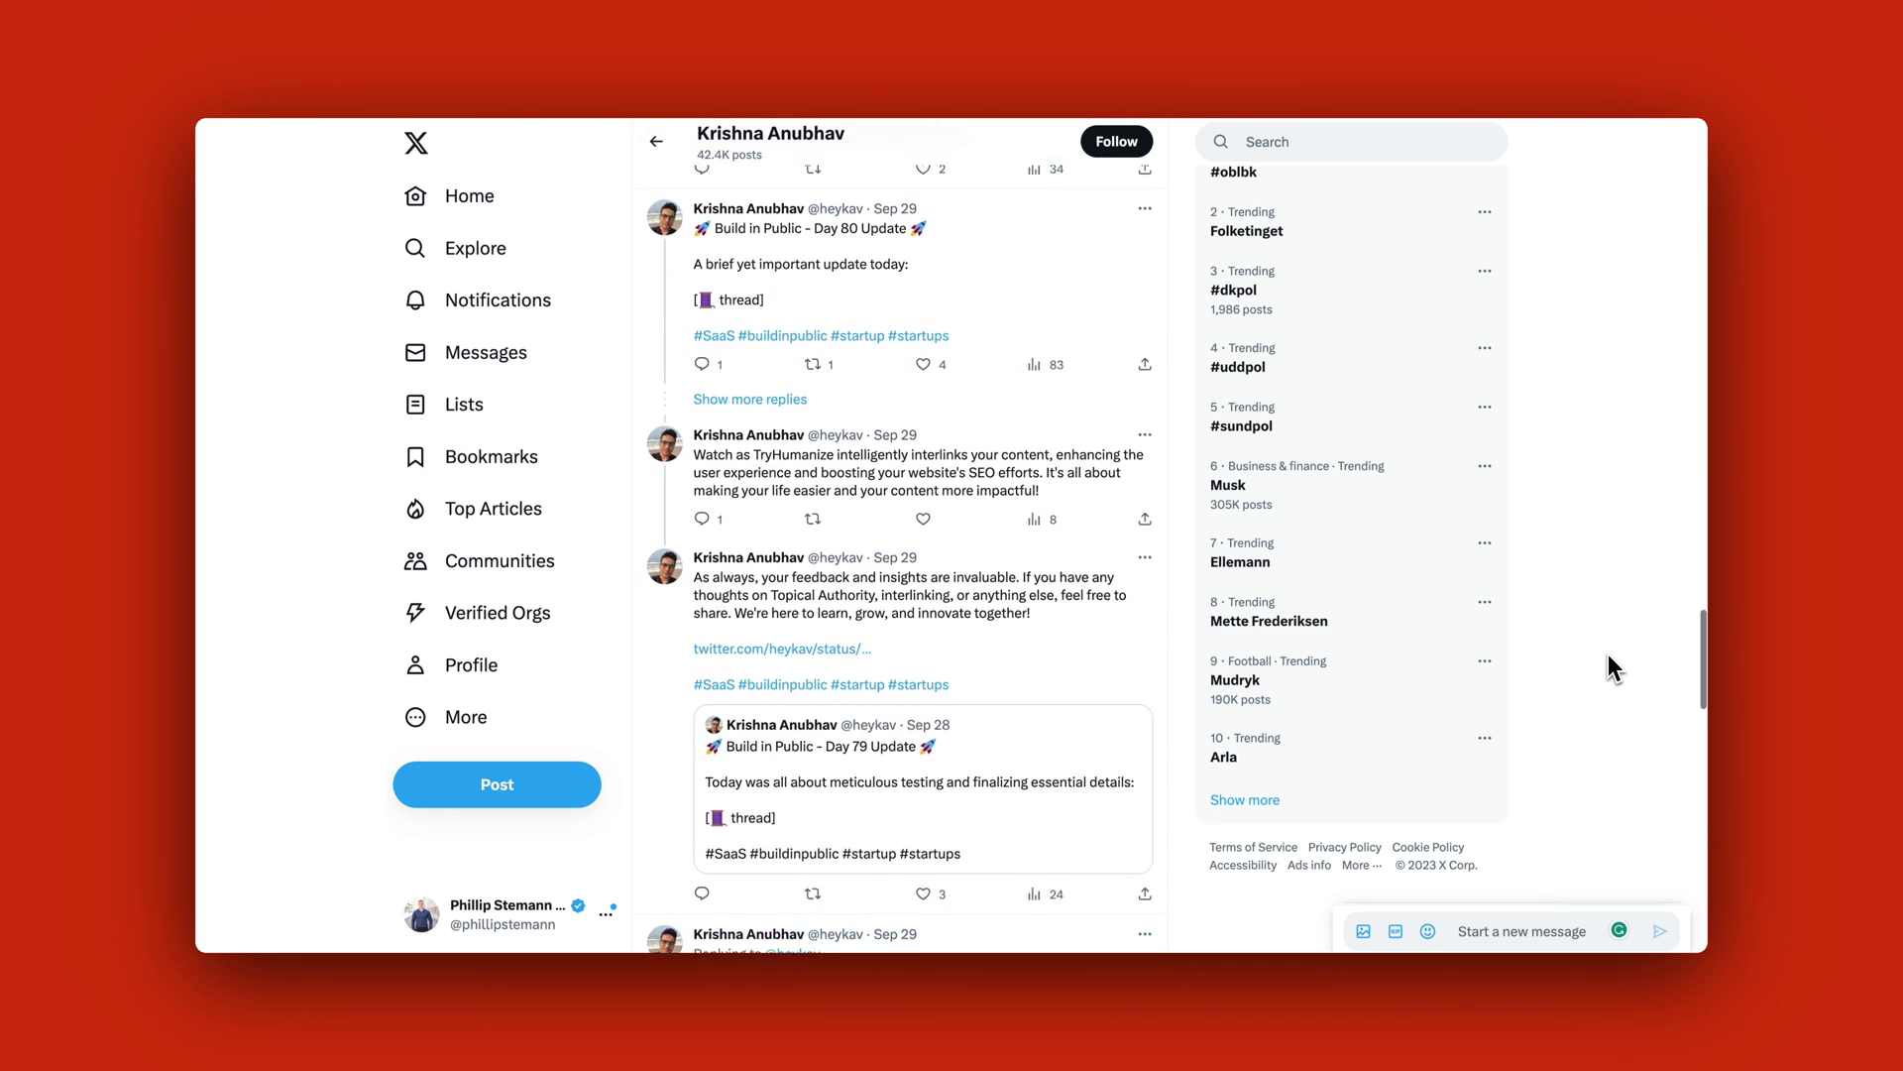
{"action": "scroll", "coordinate": [1608, 666], "scroll_direction": "down", "scroll_amount": 10}
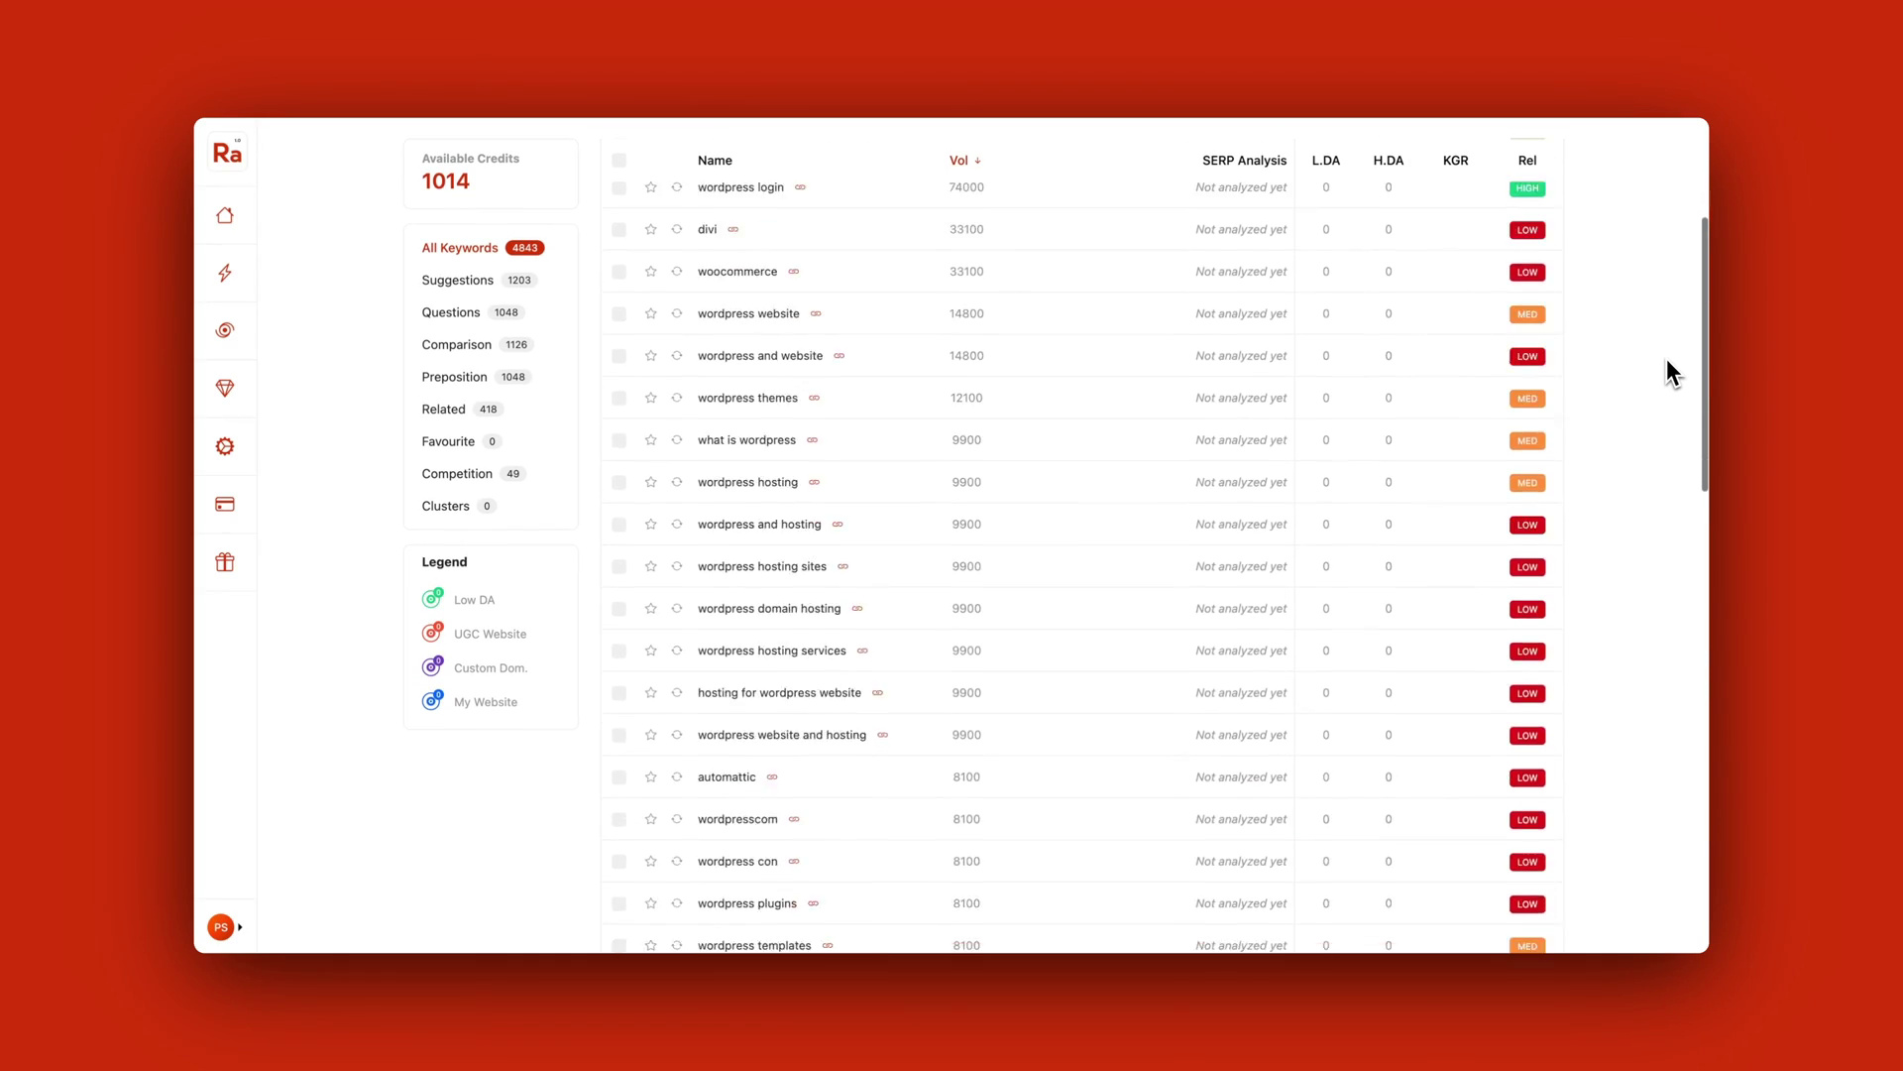
Scroll the volume-sorted table of 4843 WordPress keywords down to the pagination controls.
{"action": "scroll", "coordinate": [1668, 362], "scroll_direction": "down", "scroll_amount": 10}
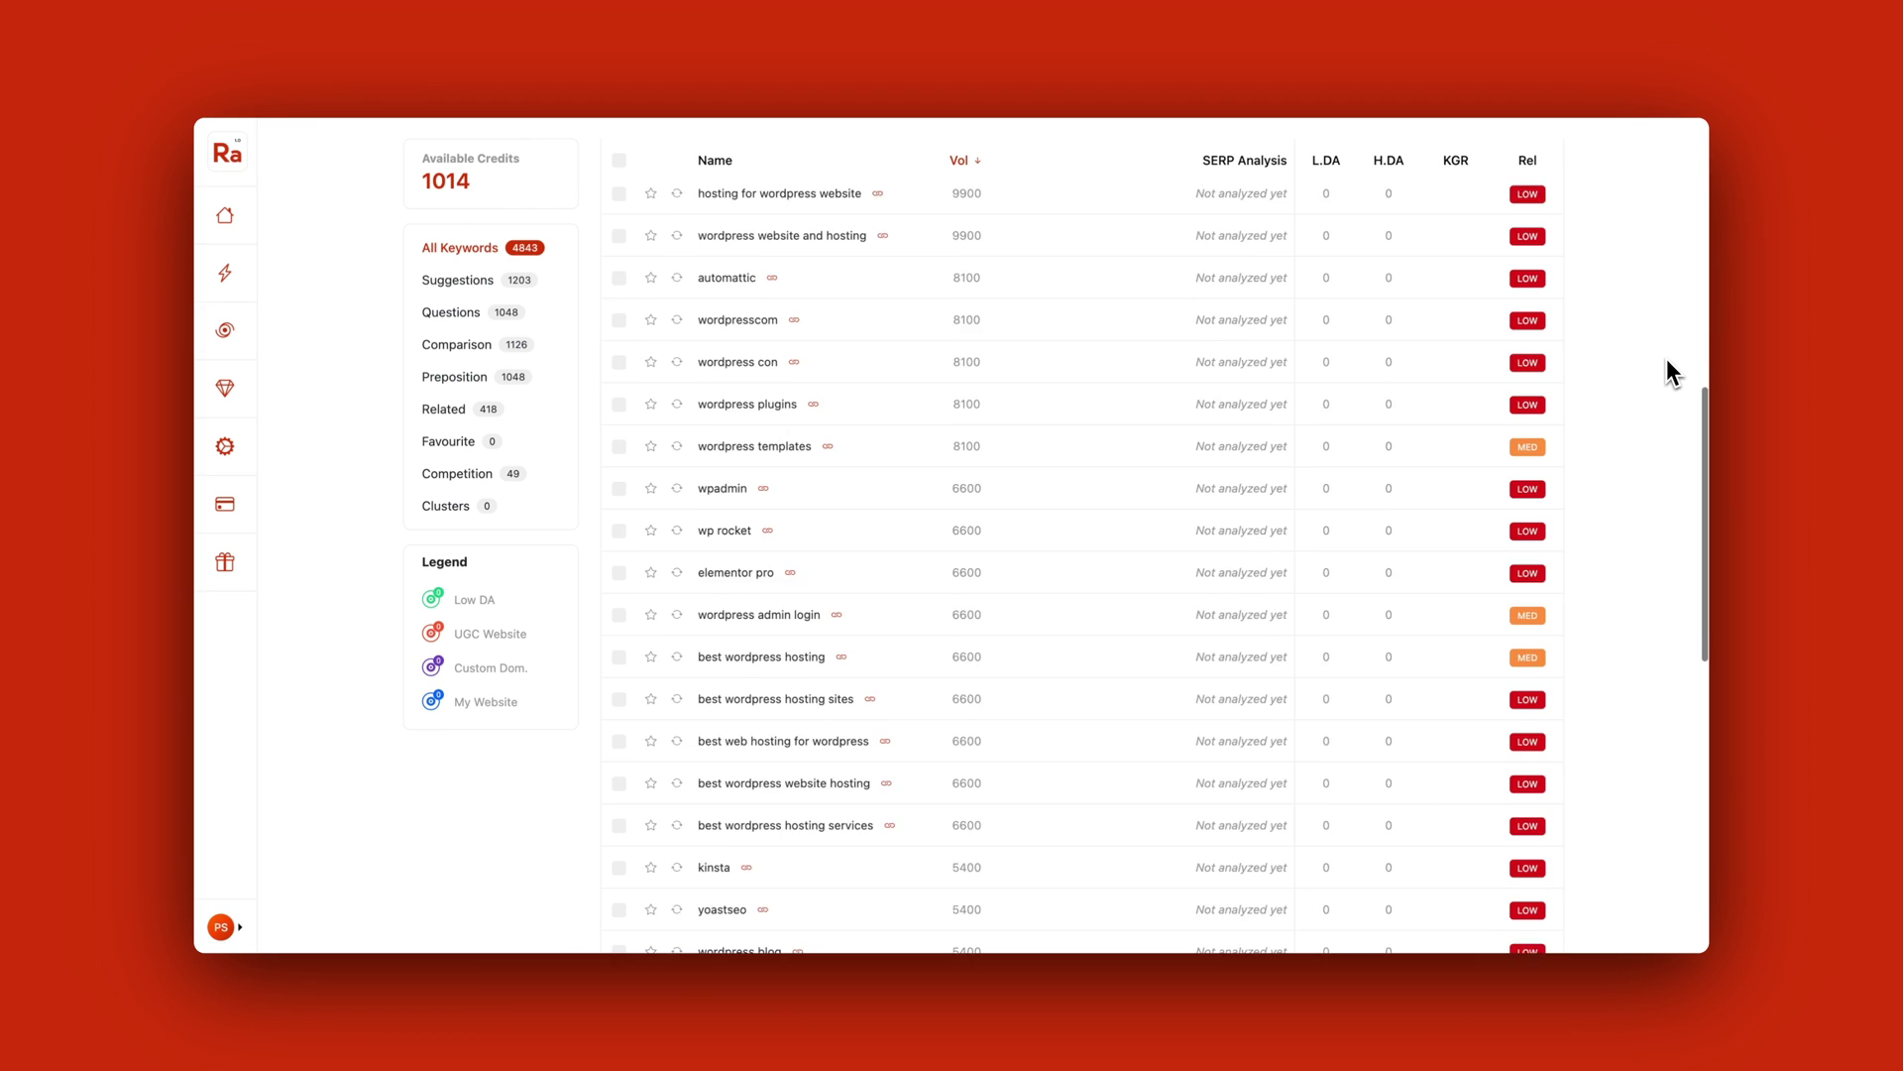
{"action": "scroll", "coordinate": [1673, 373], "scroll_direction": "down", "scroll_amount": 12}
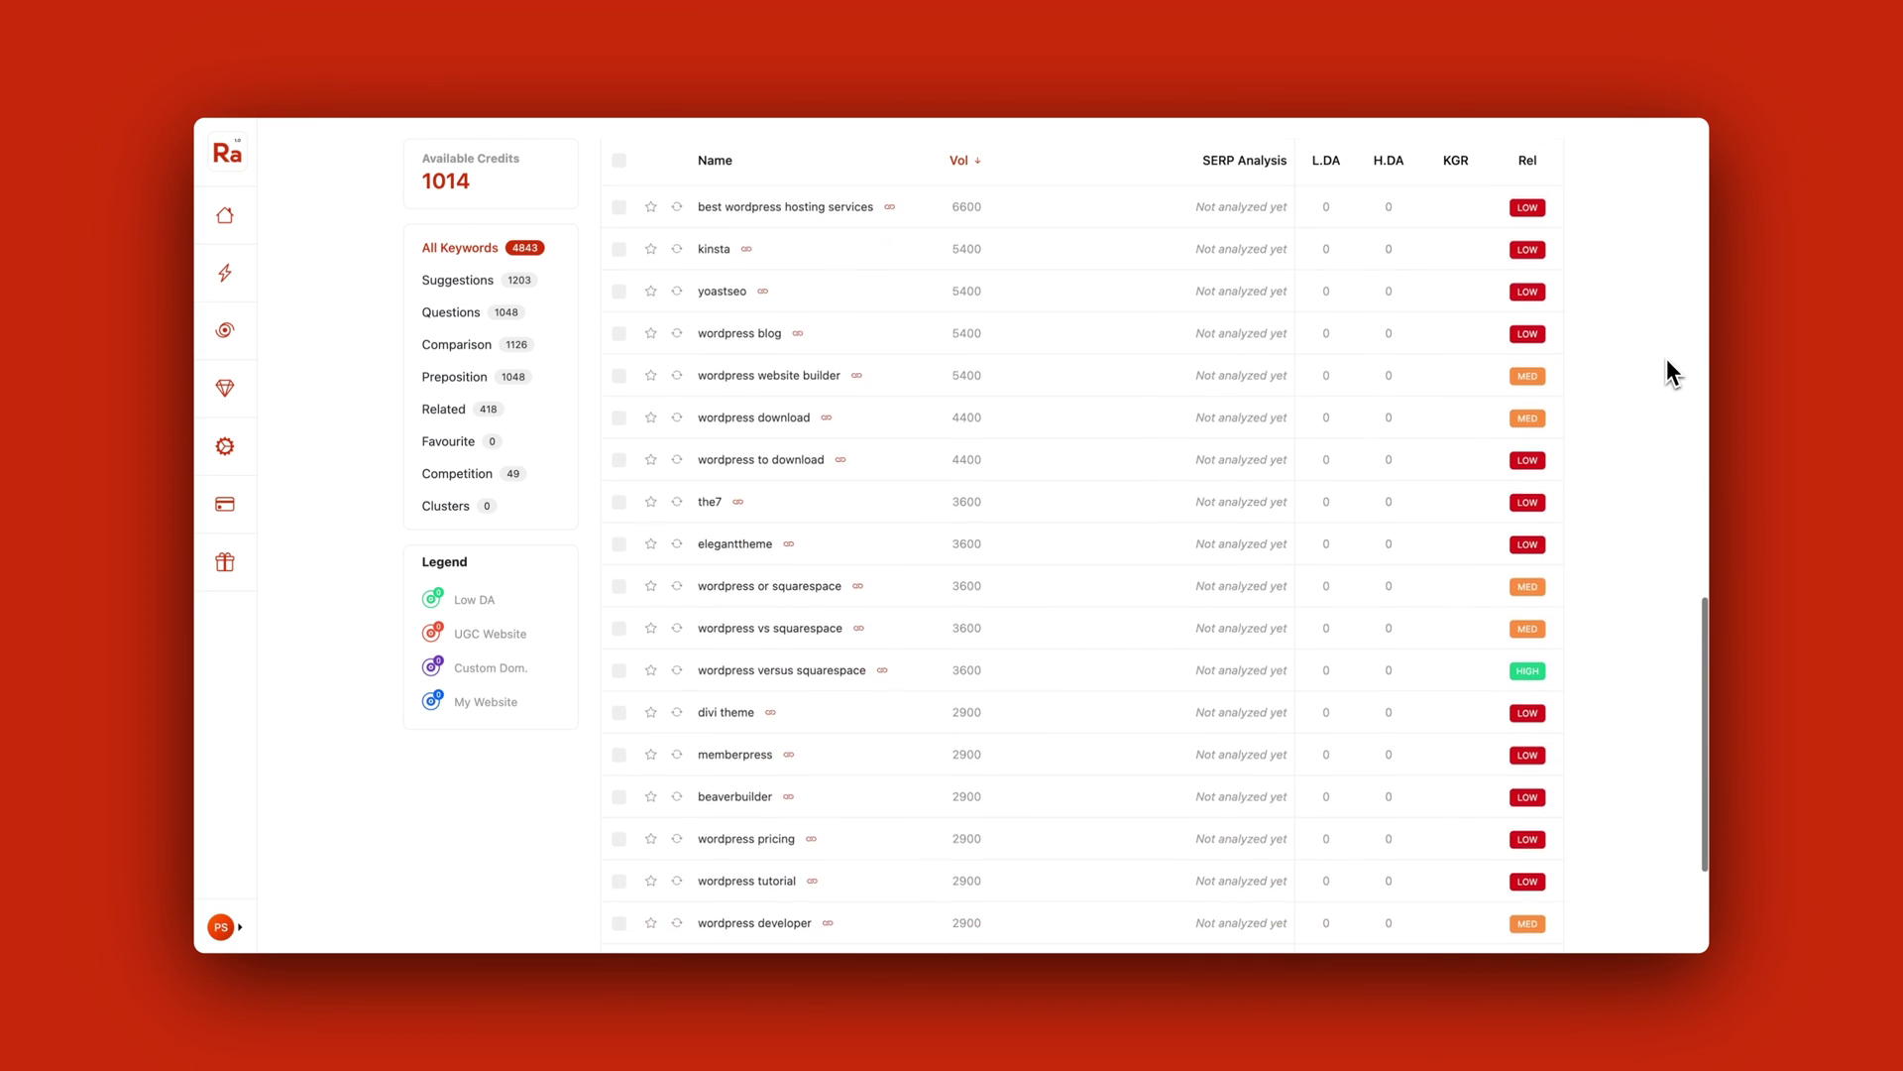
{"action": "scroll", "coordinate": [1668, 361], "scroll_direction": "down", "scroll_amount": 6}
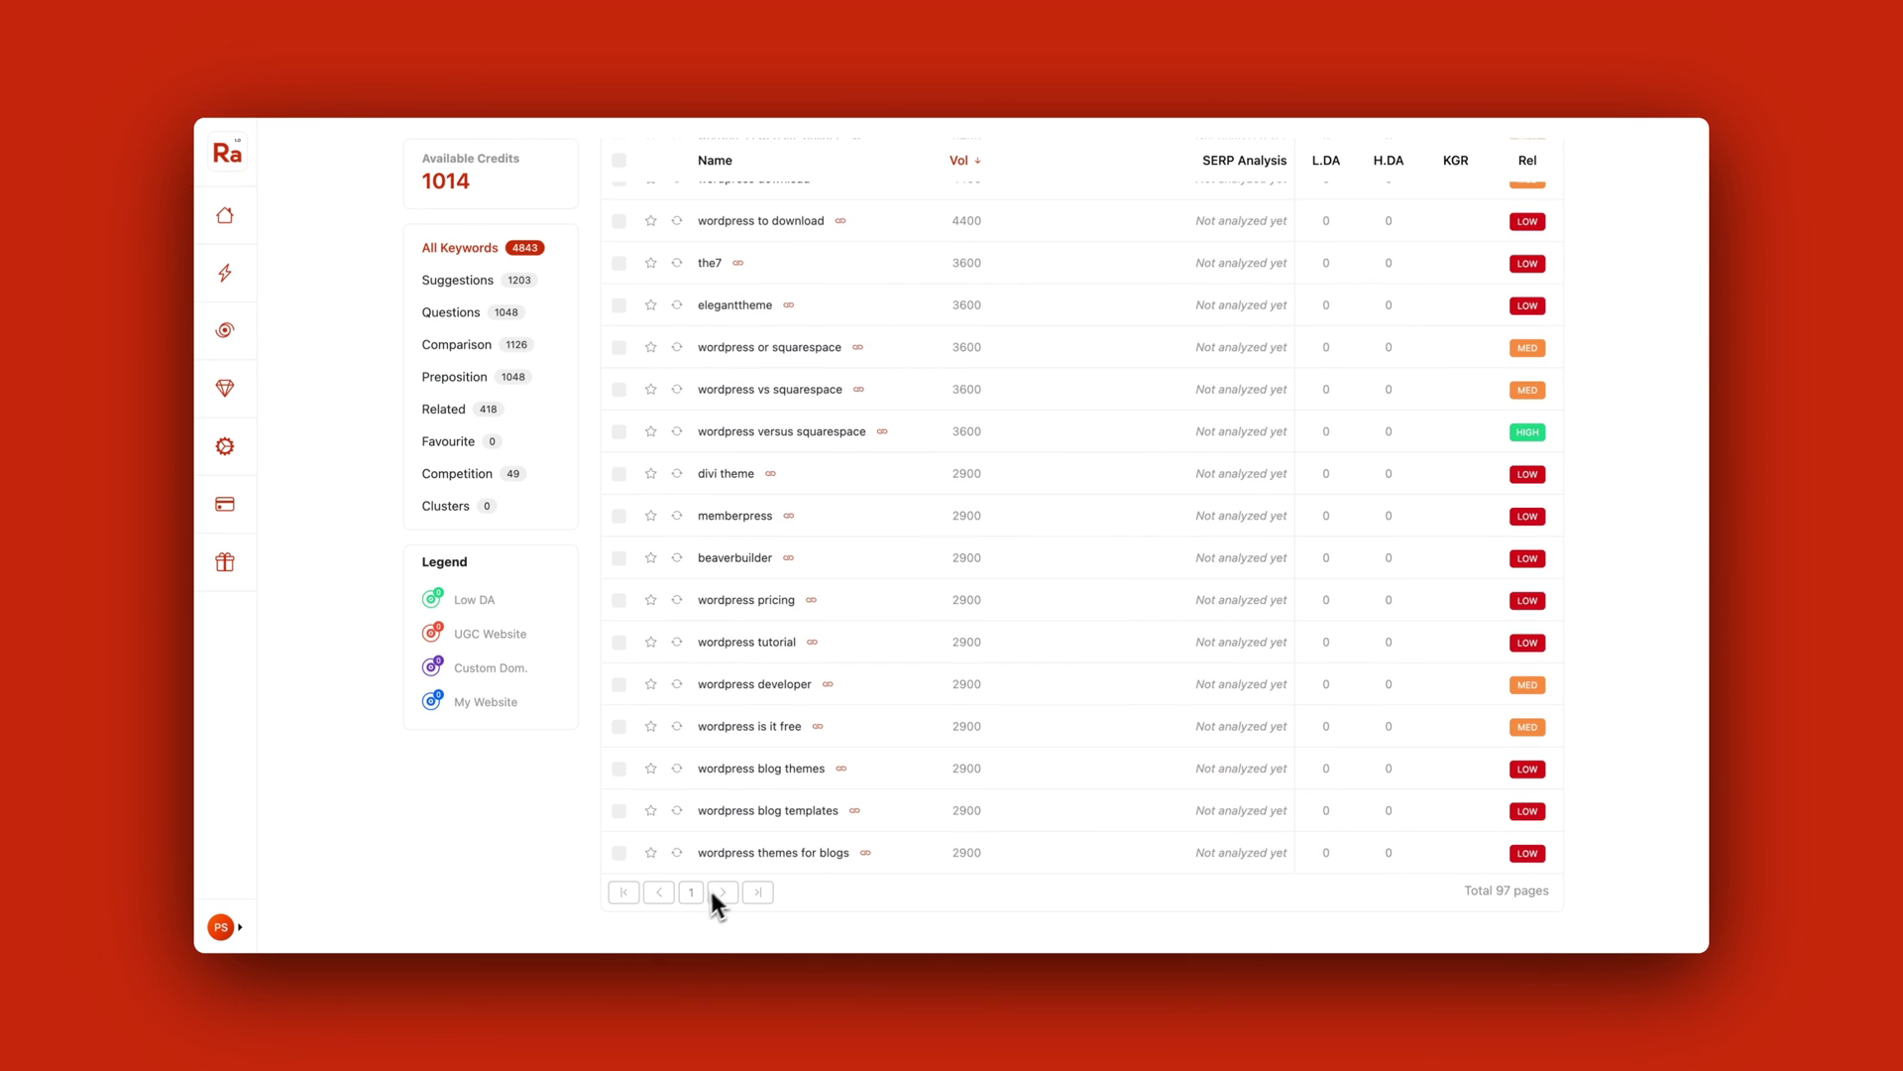